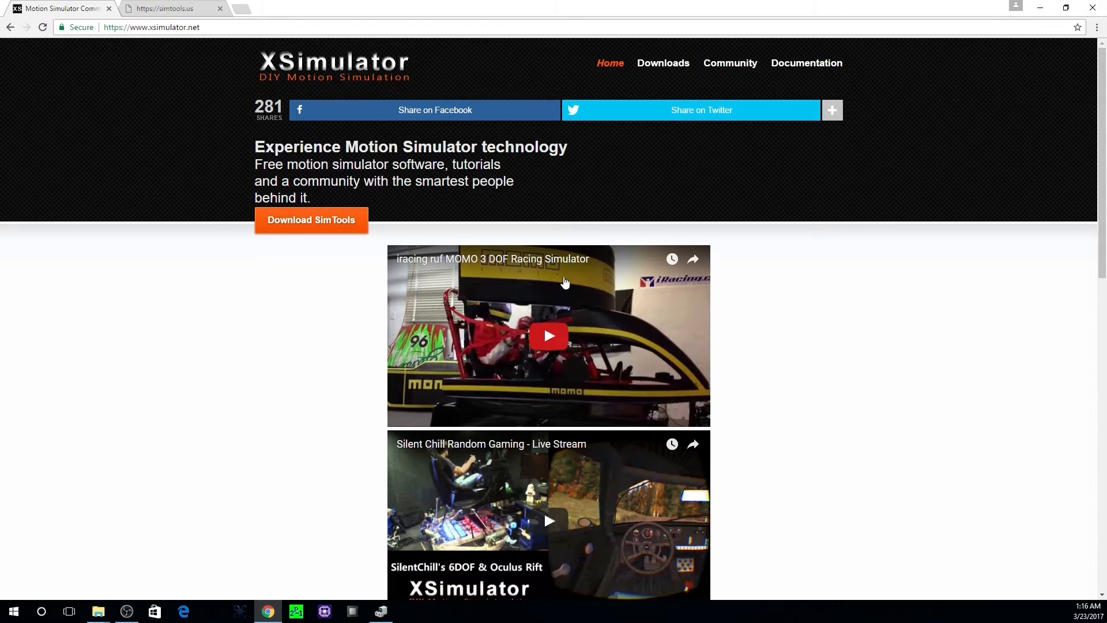
# Look through the XSimulator home page, covering its introduction, featured videos, membership sections and community projects.
pyautogui.scroll(-10, 558, 290)
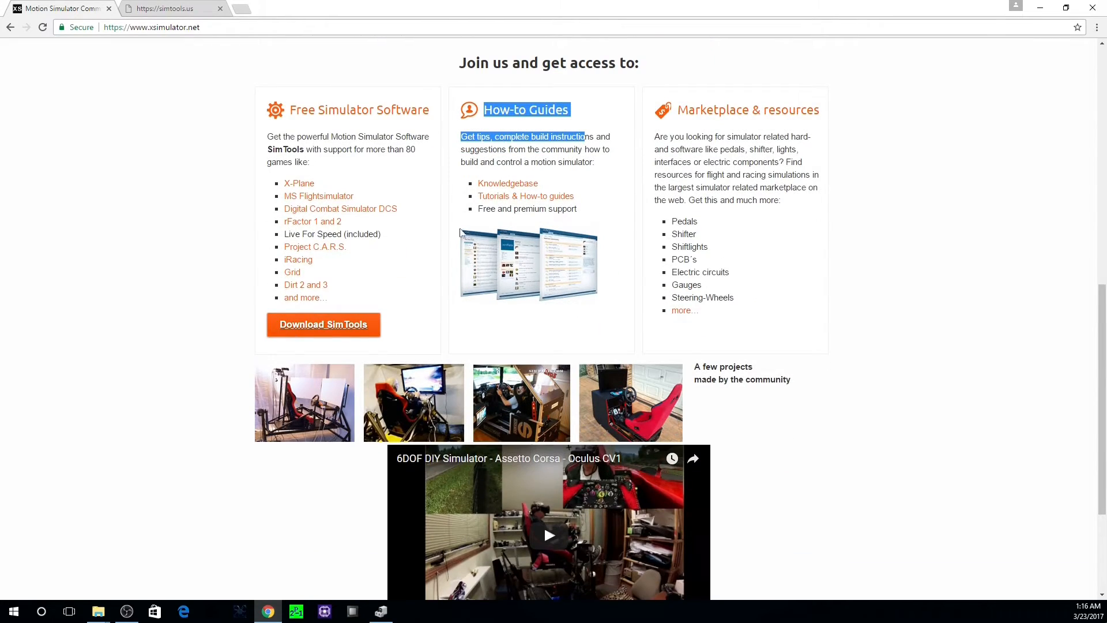
pyautogui.scroll(-1, 632, 254)
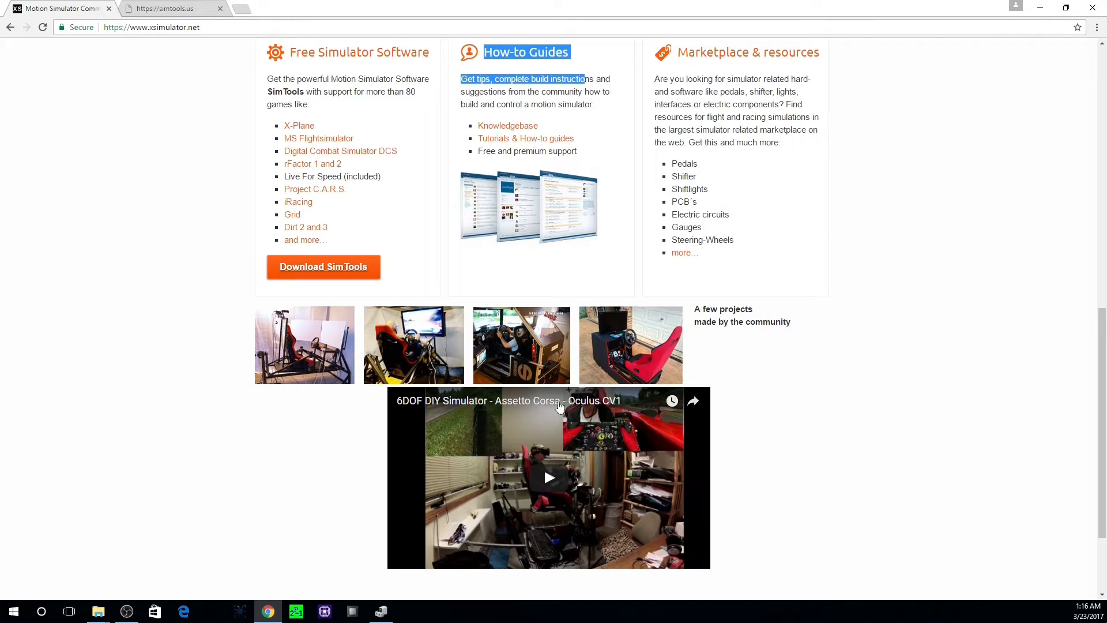
pyautogui.scroll(-2, 404, 444)
pyautogui.scroll(4, 398, 439)
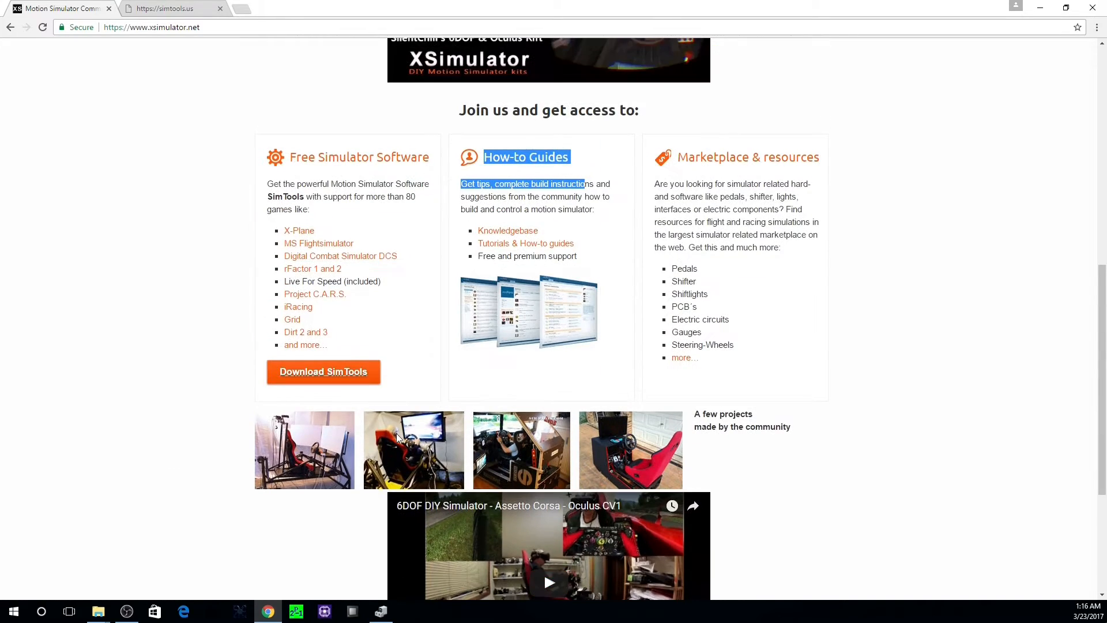
pyautogui.scroll(11, 357, 438)
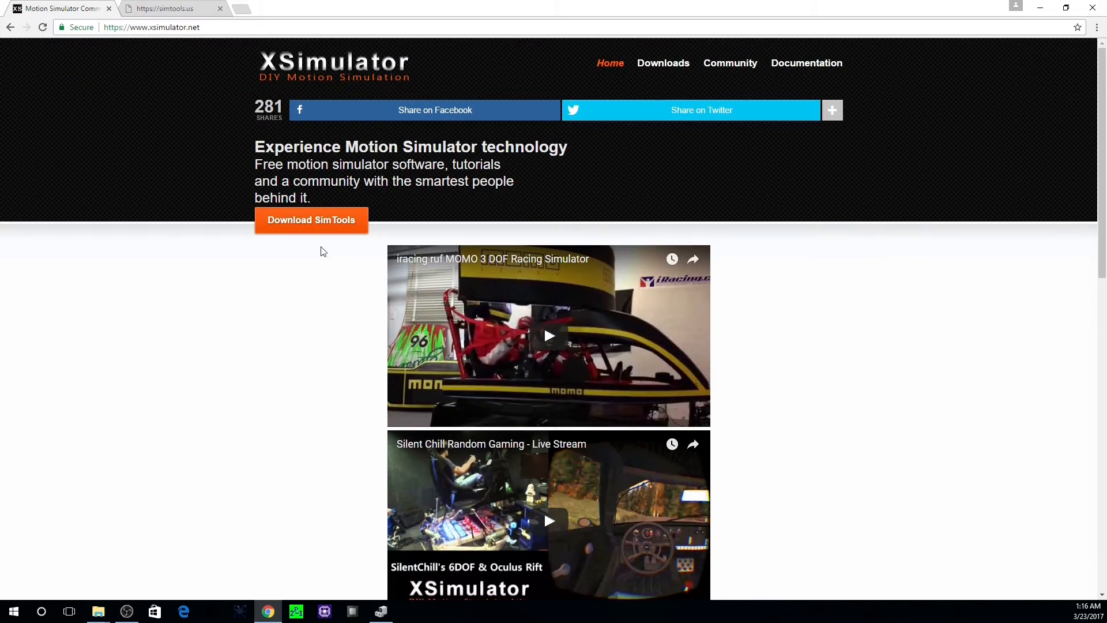
pyautogui.scroll(-9, 321, 271)
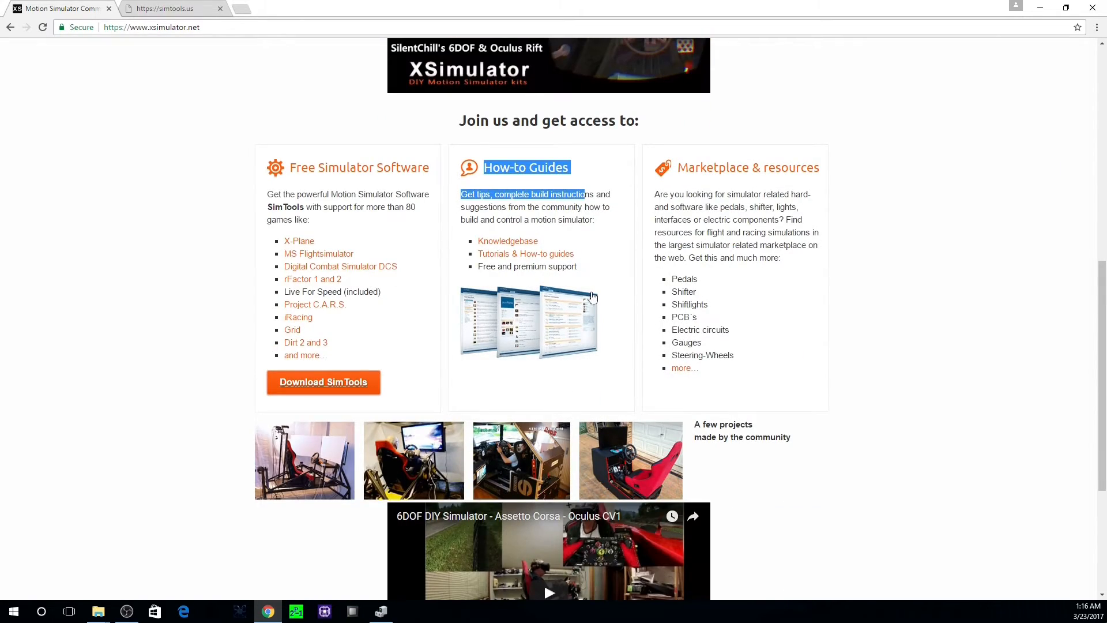
pyautogui.scroll(9, 612, 334)
pyautogui.scroll(-6, 586, 385)
pyautogui.scroll(-5, 587, 383)
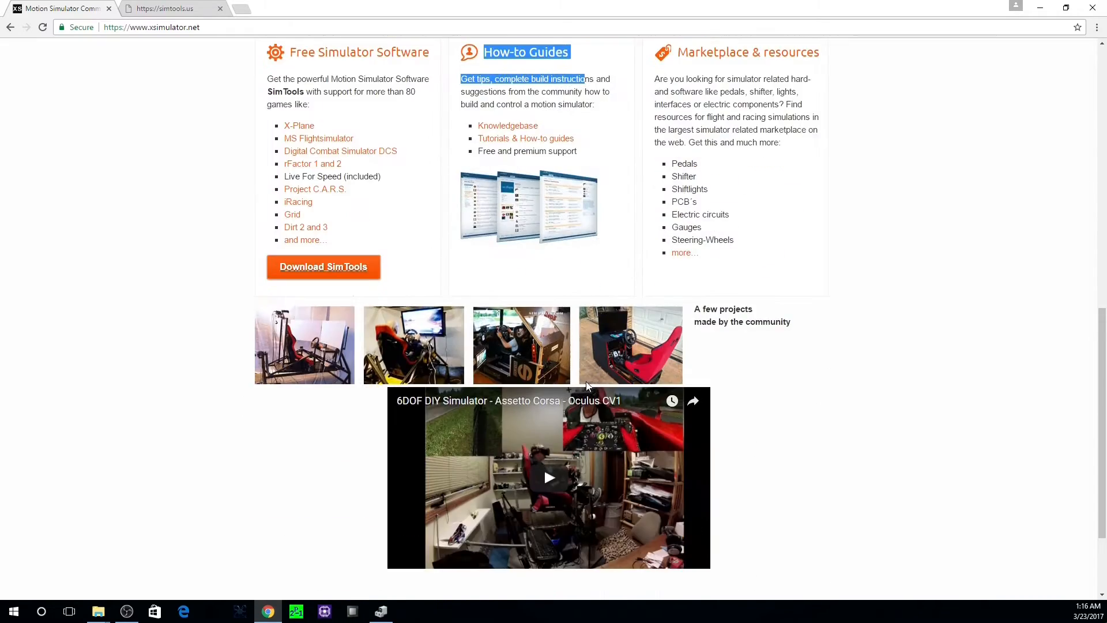
pyautogui.scroll(-2, 603, 363)
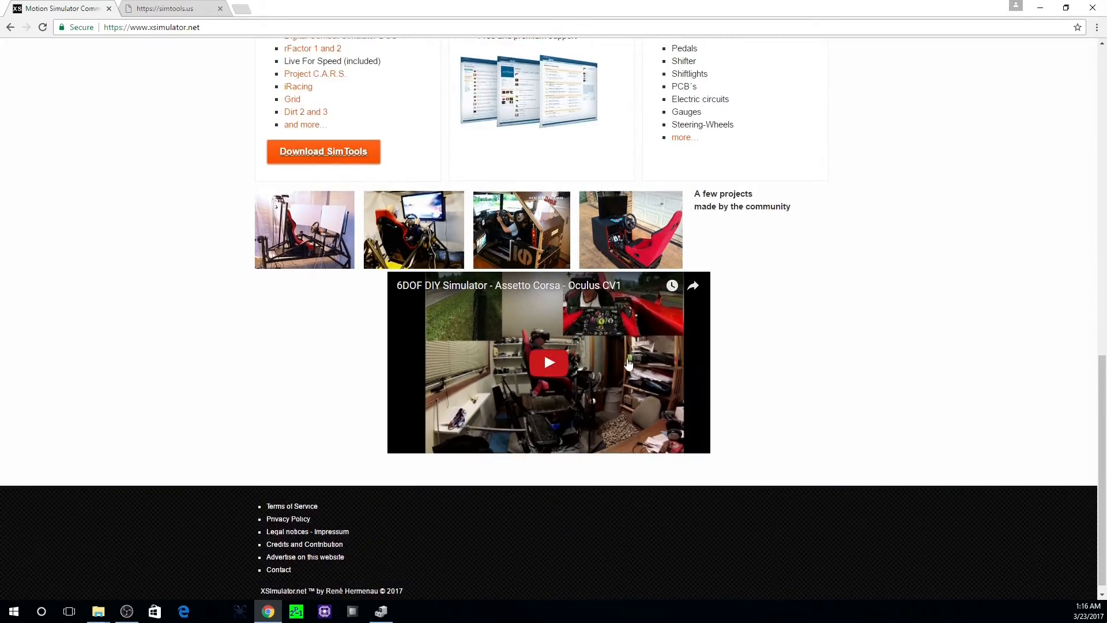
pyautogui.scroll(15, 617, 363)
# Switch to the SimTools website and read its About page describing the motion simulator software.
pyautogui.click(191, 11)
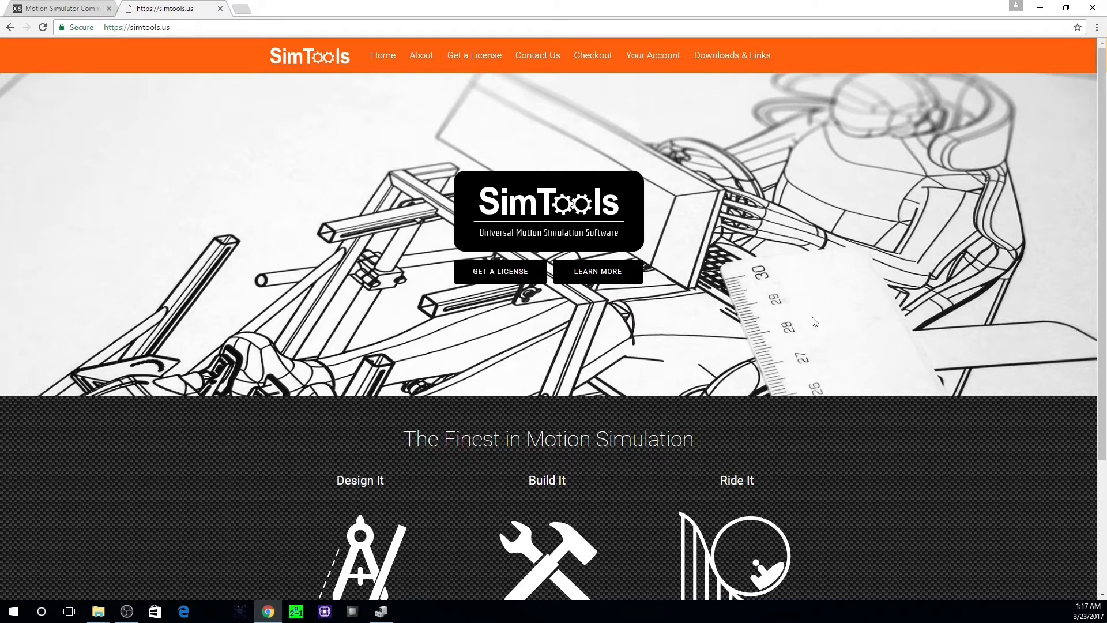
pyautogui.click(424, 55)
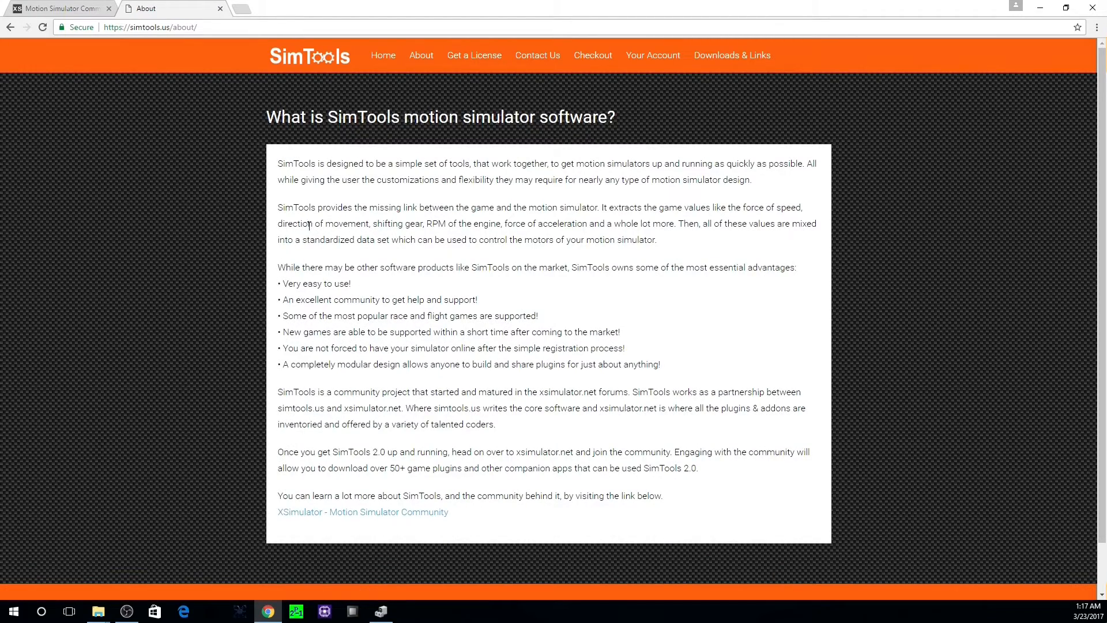
pyautogui.moveTo(276, 163)
pyautogui.mouseDown()
pyautogui.moveTo(657, 248)
pyautogui.moveTo(496, 430)
pyautogui.moveTo(690, 520)
pyautogui.moveTo(635, 372)
pyautogui.moveTo(720, 185)
pyautogui.moveTo(282, 160)
pyautogui.mouseUp()
# Open the SimTools license page and review the DIY, Professional and Entertainment license offers.
pyautogui.click(472, 68)
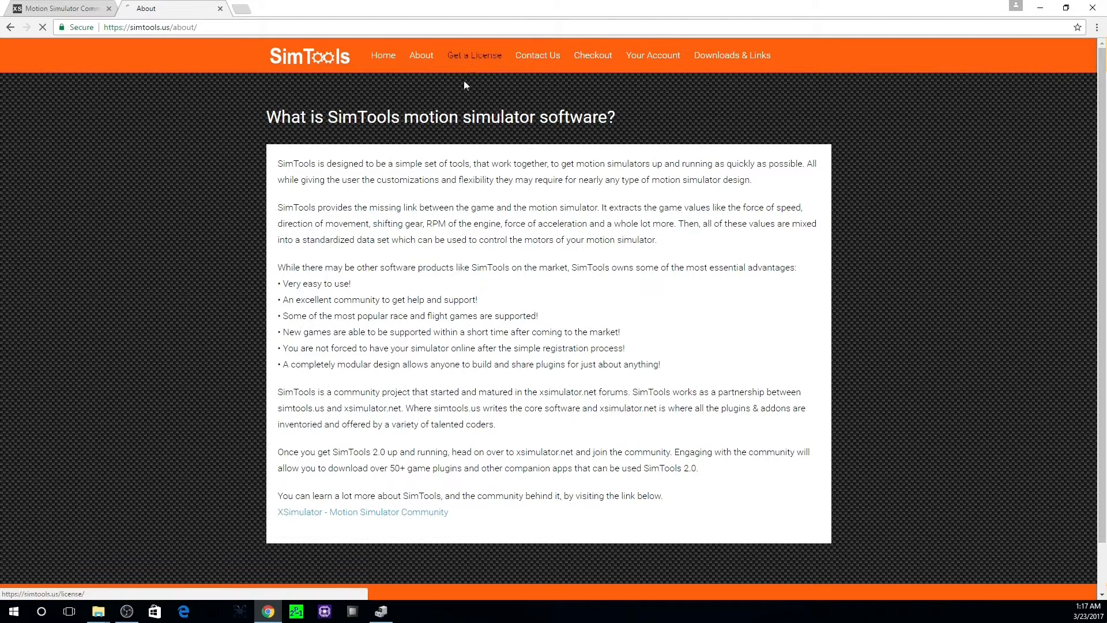
pyautogui.scroll(-2, 649, 502)
pyautogui.scroll(2, 739, 531)
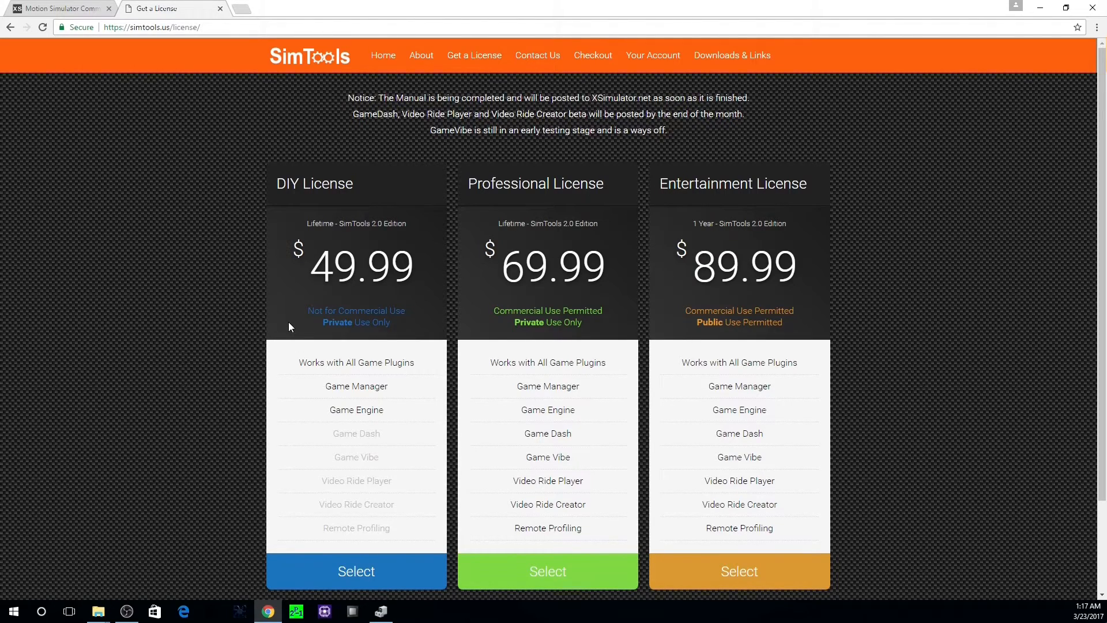
pyautogui.scroll(-2, 288, 323)
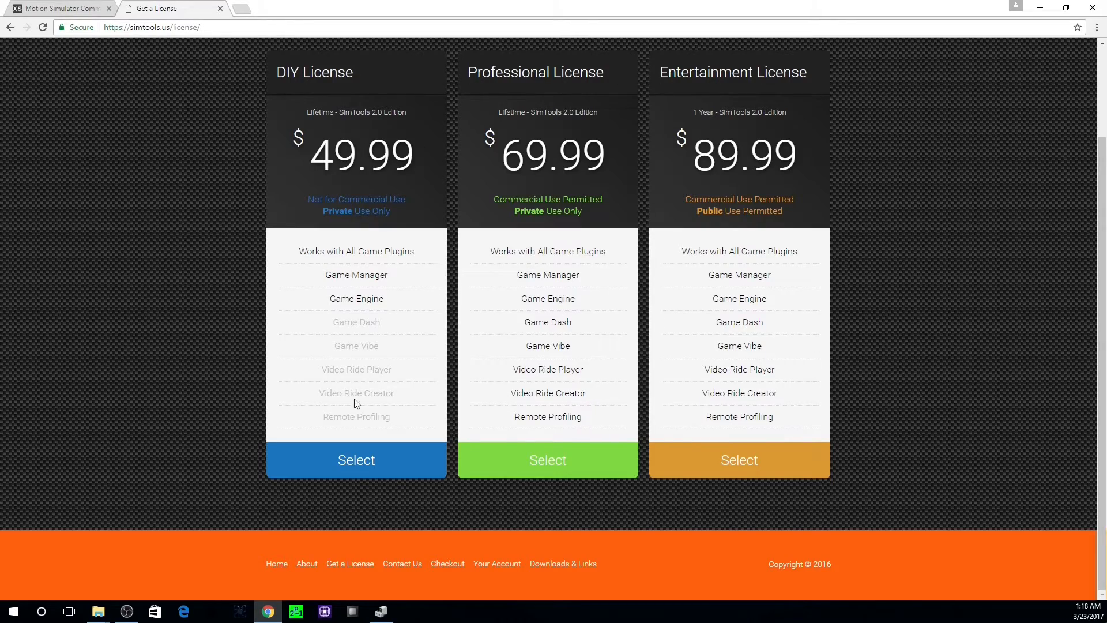
pyautogui.scroll(2, 265, 303)
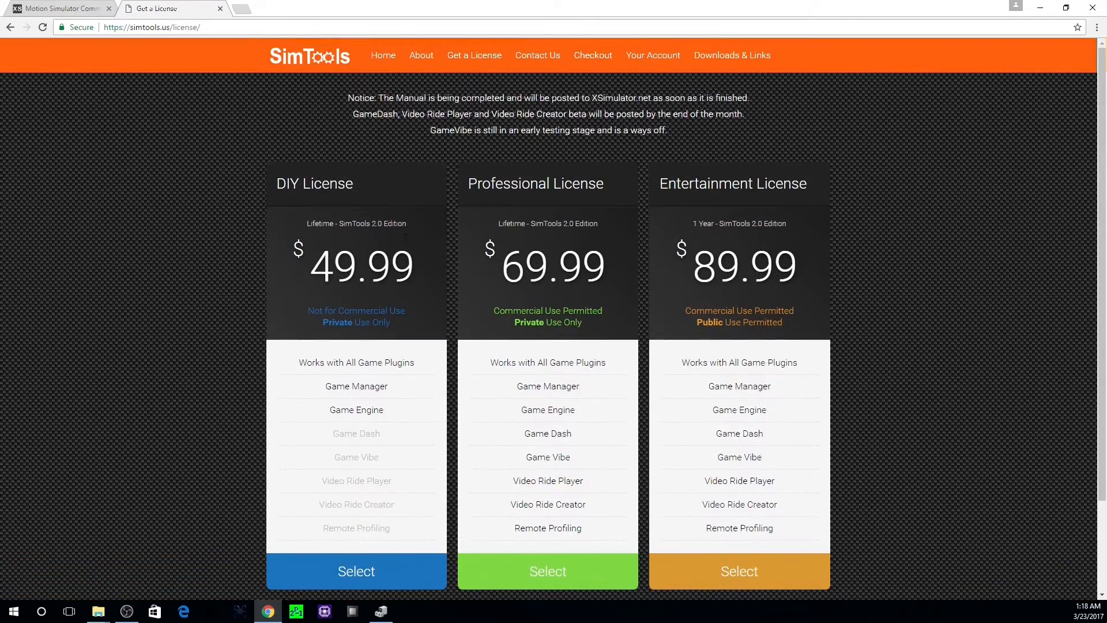
pyautogui.scroll(-2, 277, 264)
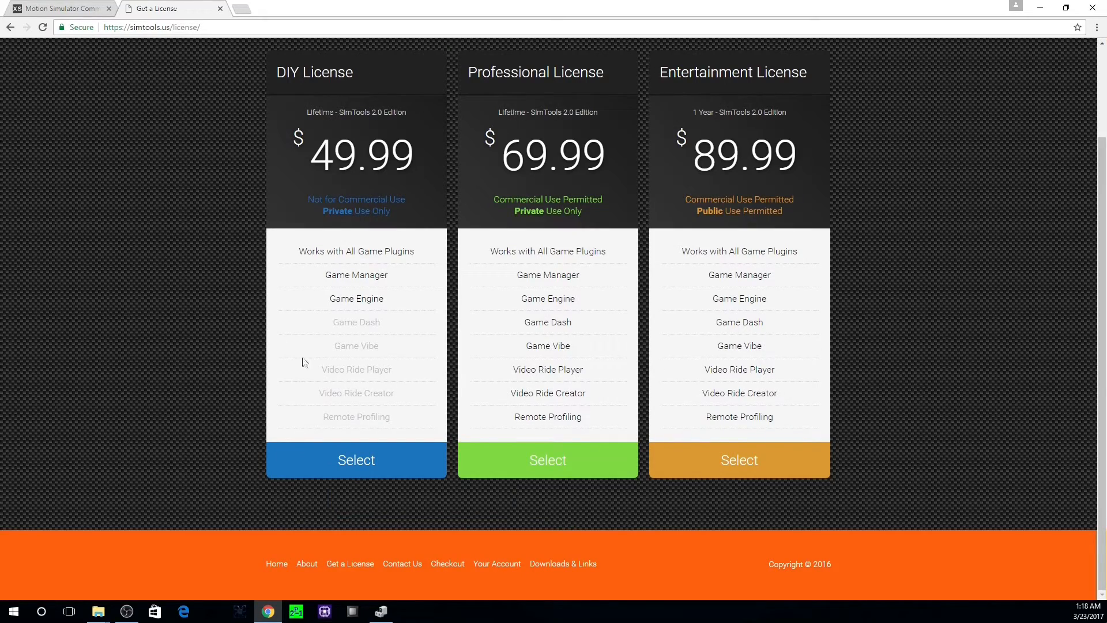
pyautogui.scroll(2, 244, 466)
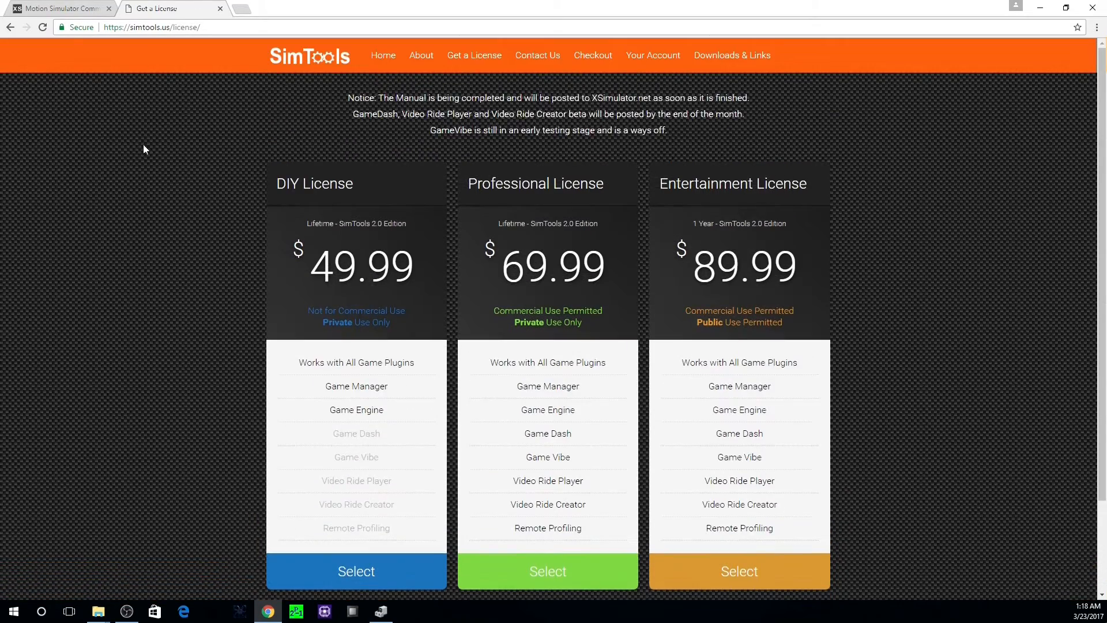
# Return to the XSimulator home page and review its free simulator software, how-to guides and marketplace sections.
pyautogui.click(58, 8)
pyautogui.scroll(-1, 460, 325)
pyautogui.scroll(-7, 459, 326)
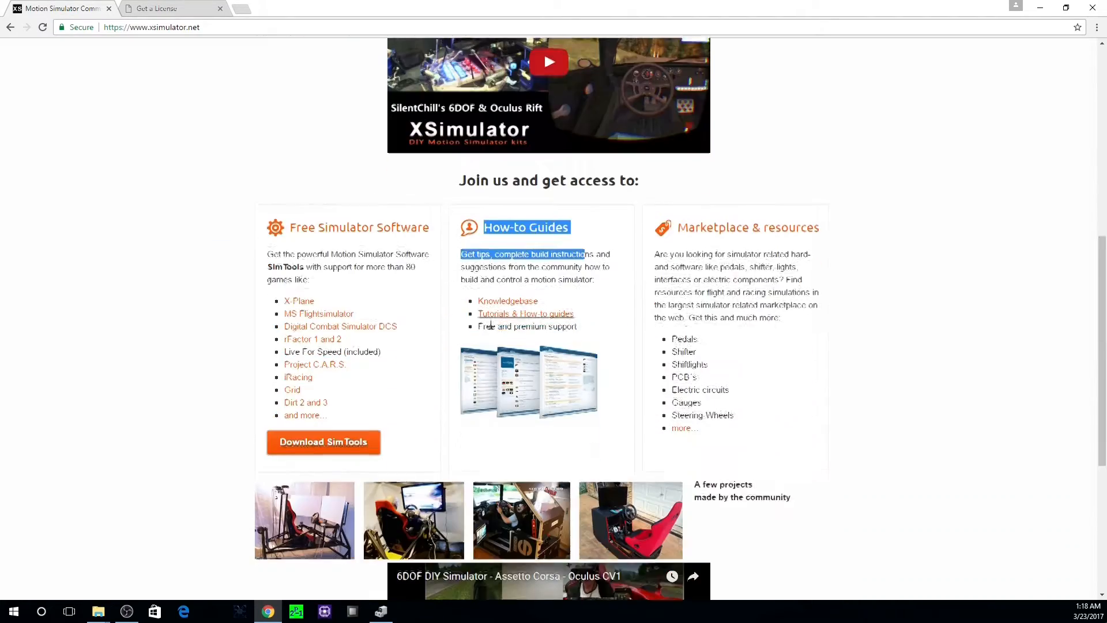
pyautogui.scroll(2, 591, 459)
pyautogui.scroll(6, 591, 459)
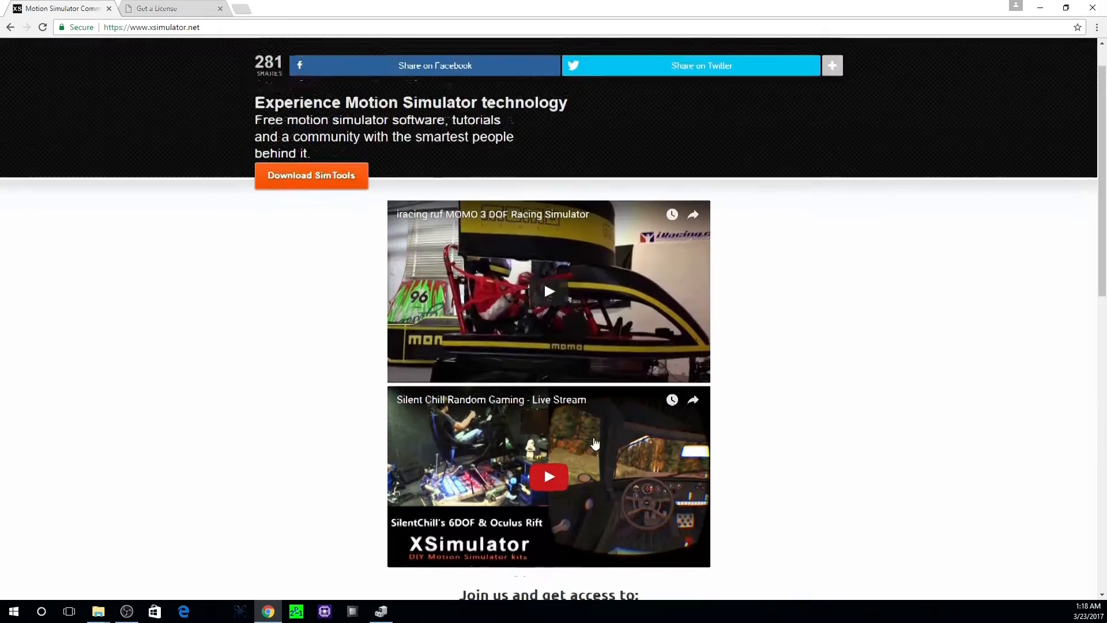
pyautogui.scroll(-4, 596, 422)
pyautogui.scroll(-4, 596, 421)
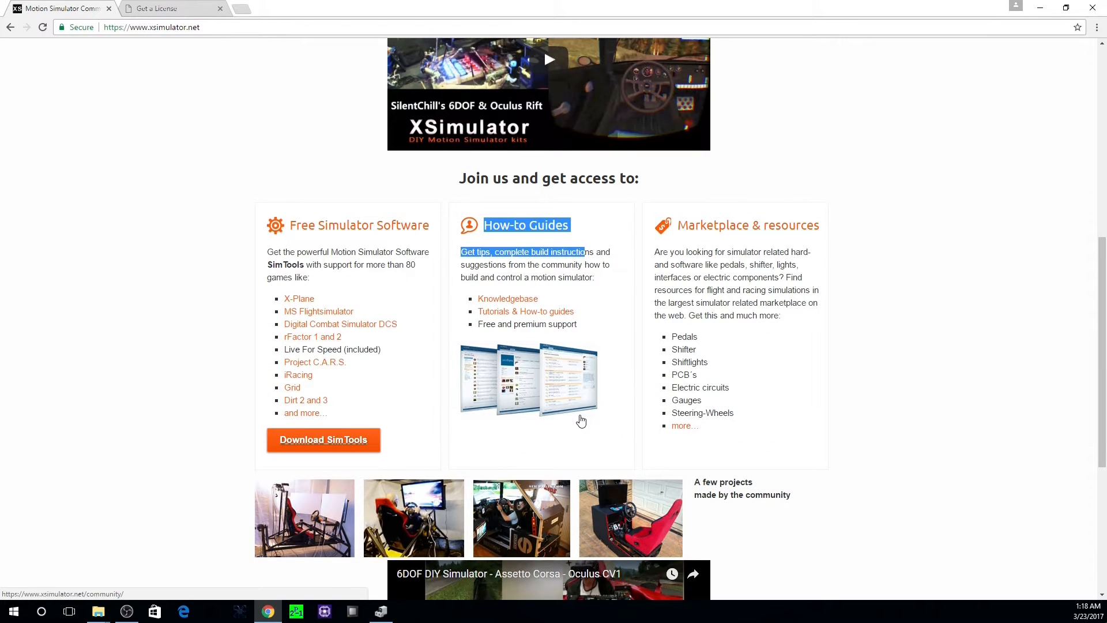
pyautogui.scroll(1, 598, 429)
pyautogui.scroll(7, 599, 430)
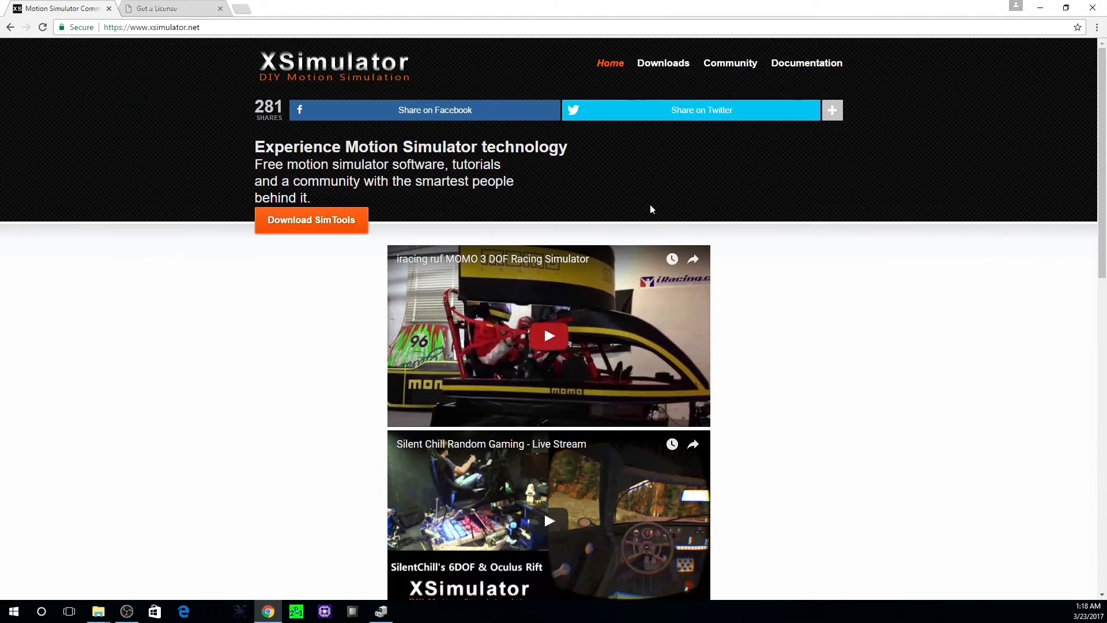
pyautogui.scroll(-3, 522, 517)
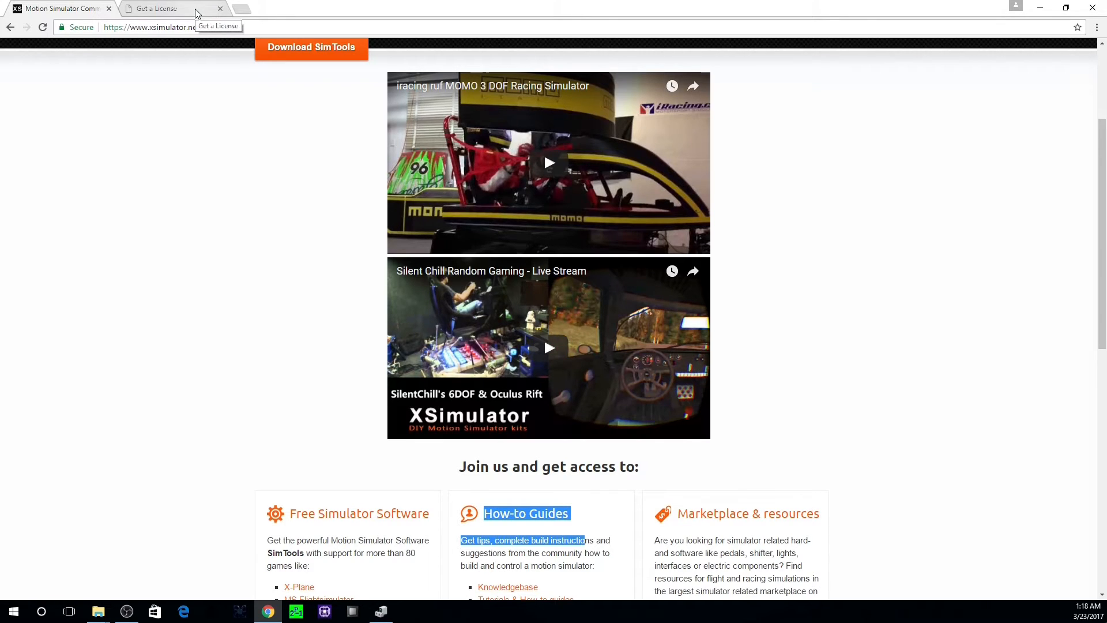
pyautogui.scroll(-4, 282, 338)
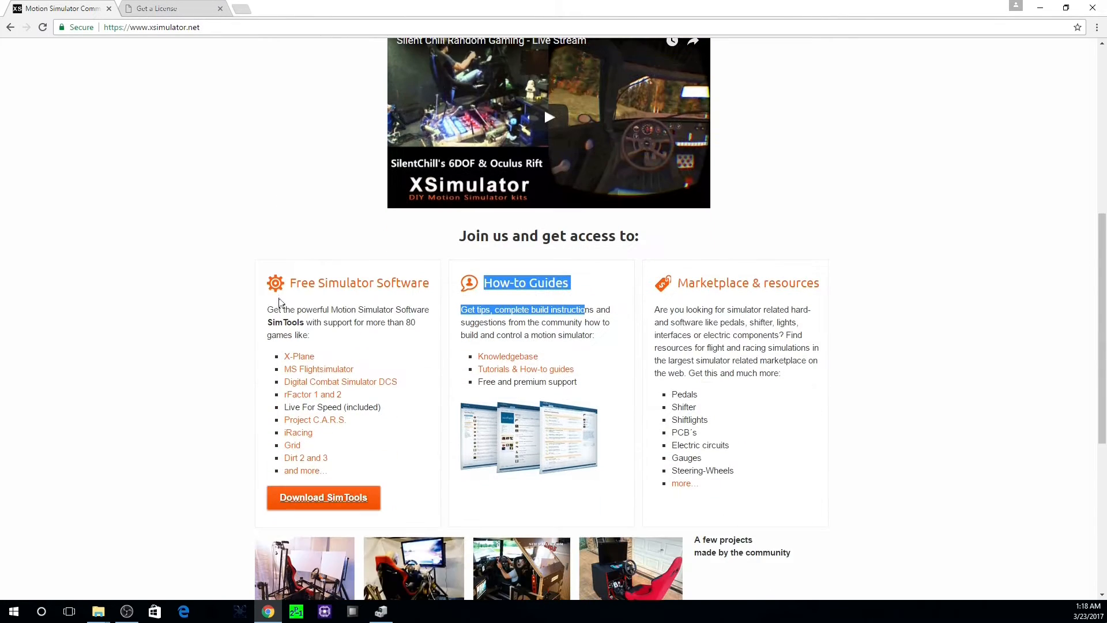
# Go back to the SimTools license page and compare the features of the DIY, Professional and Entertainment licenses by highlighting them.
pyautogui.click(173, 12)
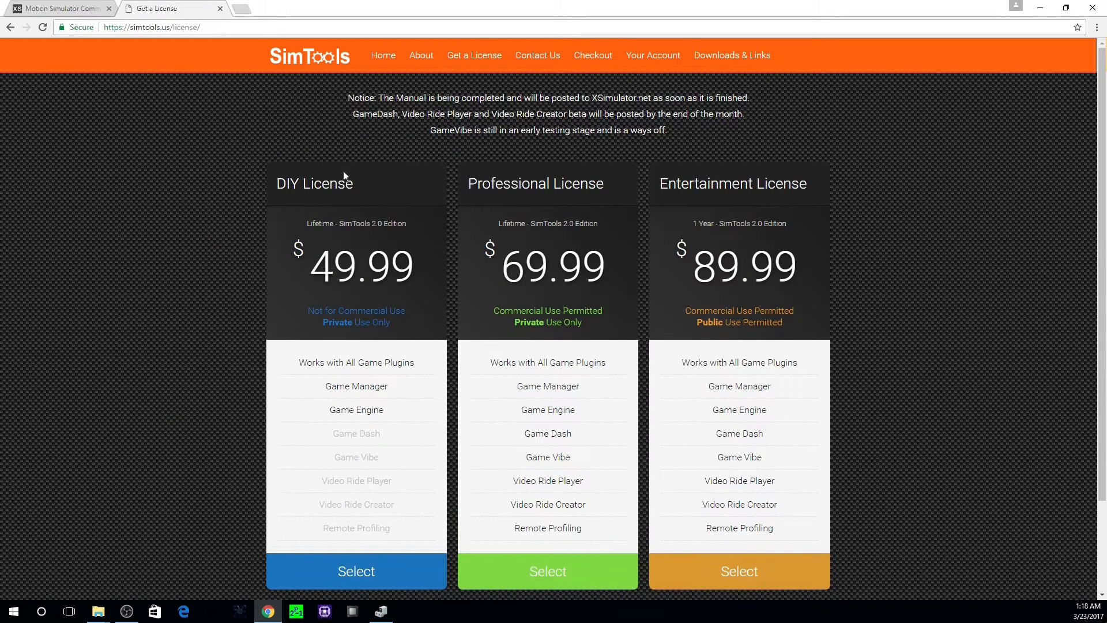
pyautogui.moveTo(298, 364); pyautogui.dragTo(393, 404)
pyautogui.moveTo(484, 185); pyautogui.dragTo(631, 539)
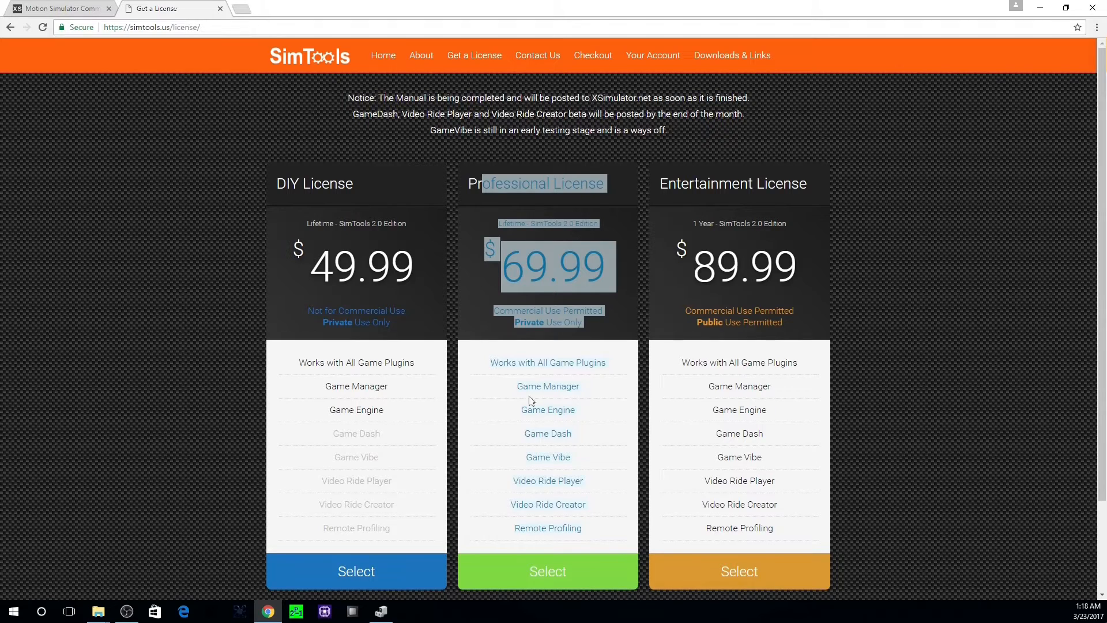
pyautogui.click(584, 463)
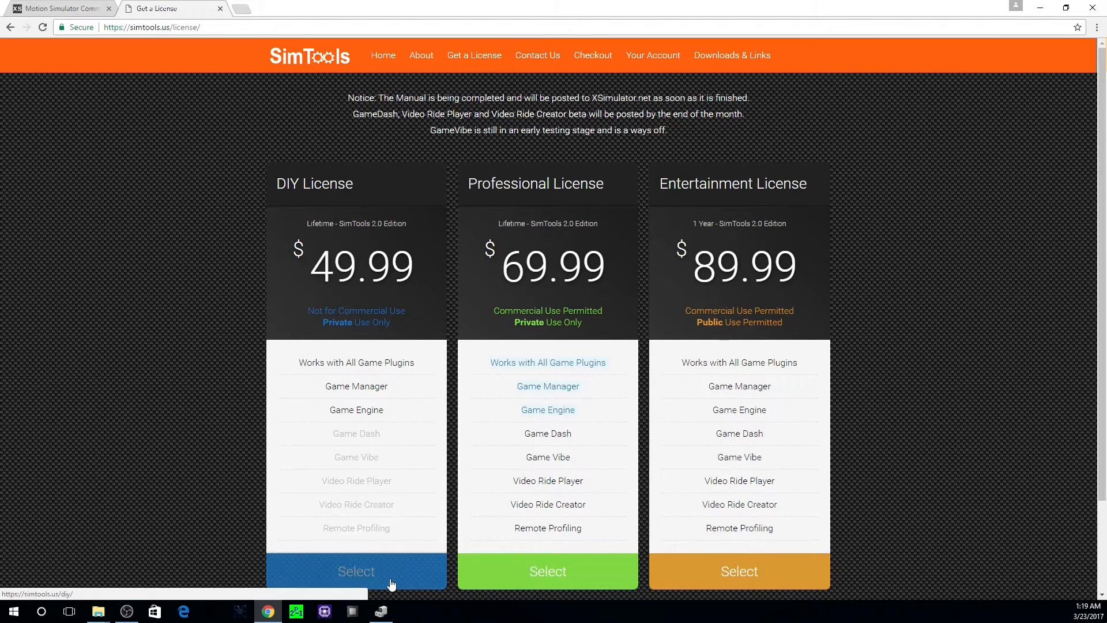
pyautogui.moveTo(654, 177); pyautogui.dragTo(810, 584)
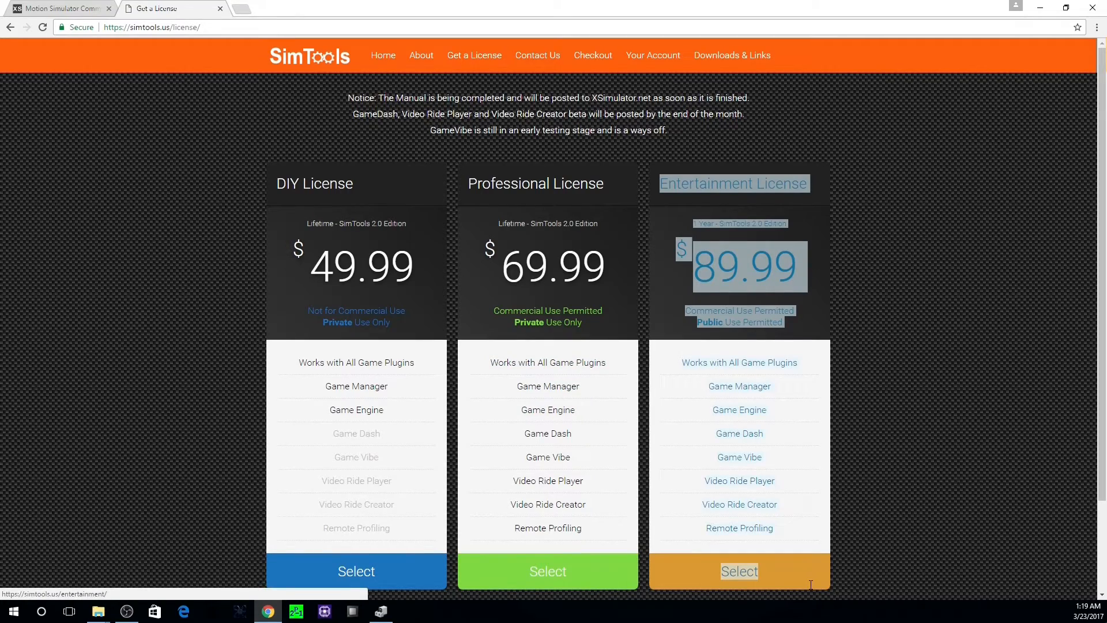
pyautogui.click(839, 457)
pyautogui.scroll(-2, 872, 364)
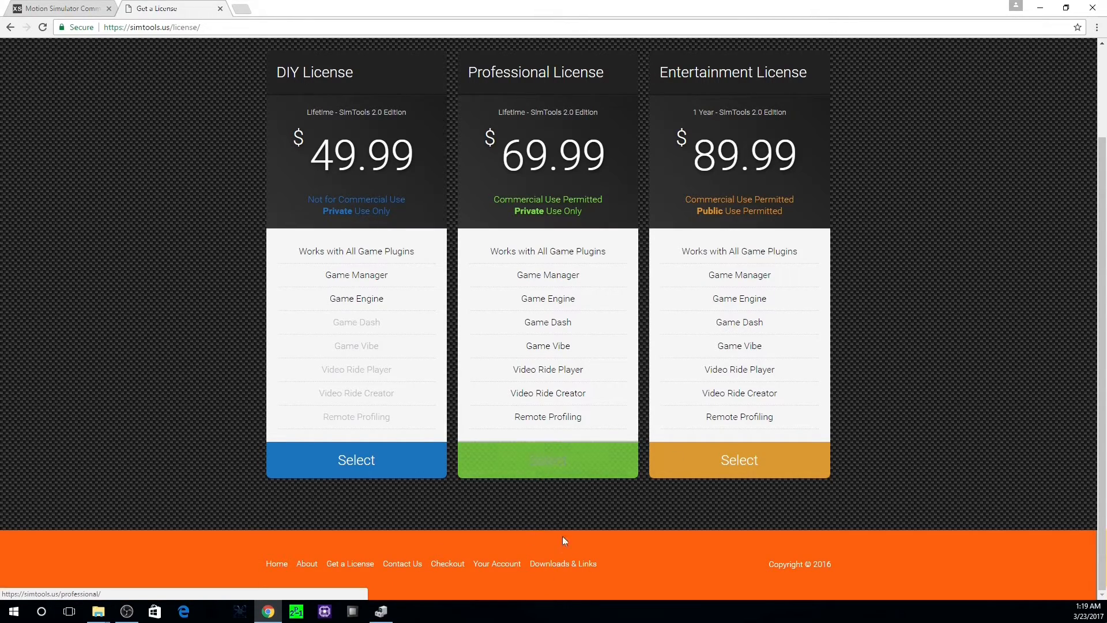
pyautogui.scroll(2, 563, 539)
pyautogui.moveTo(469, 183); pyautogui.dragTo(579, 536)
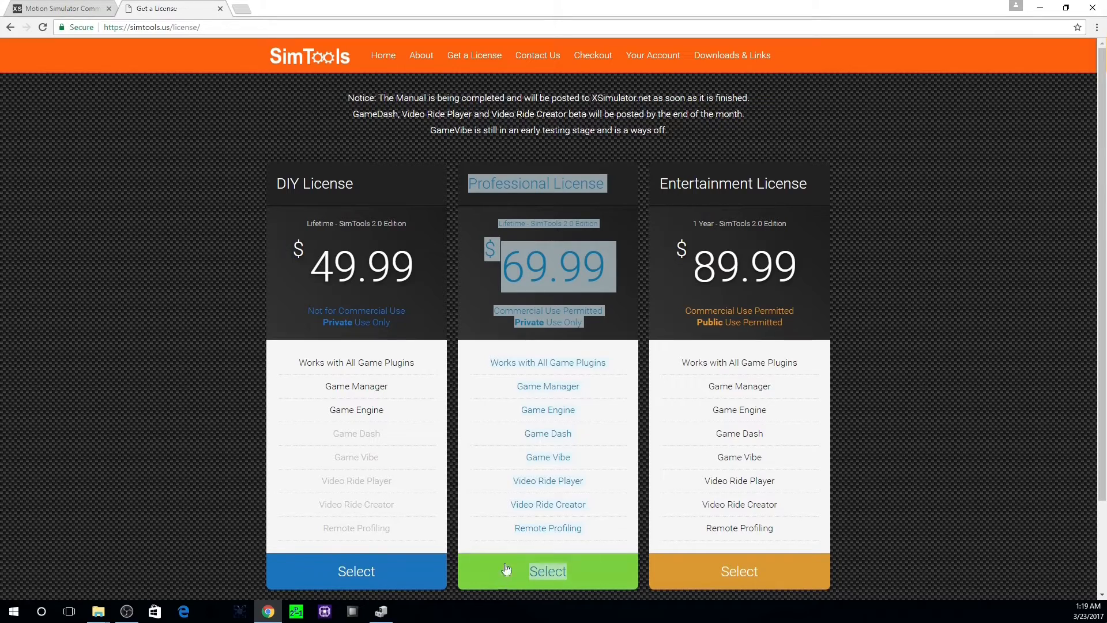
# Select the Professional License and read the description on its purchase page.
pyautogui.click(551, 578)
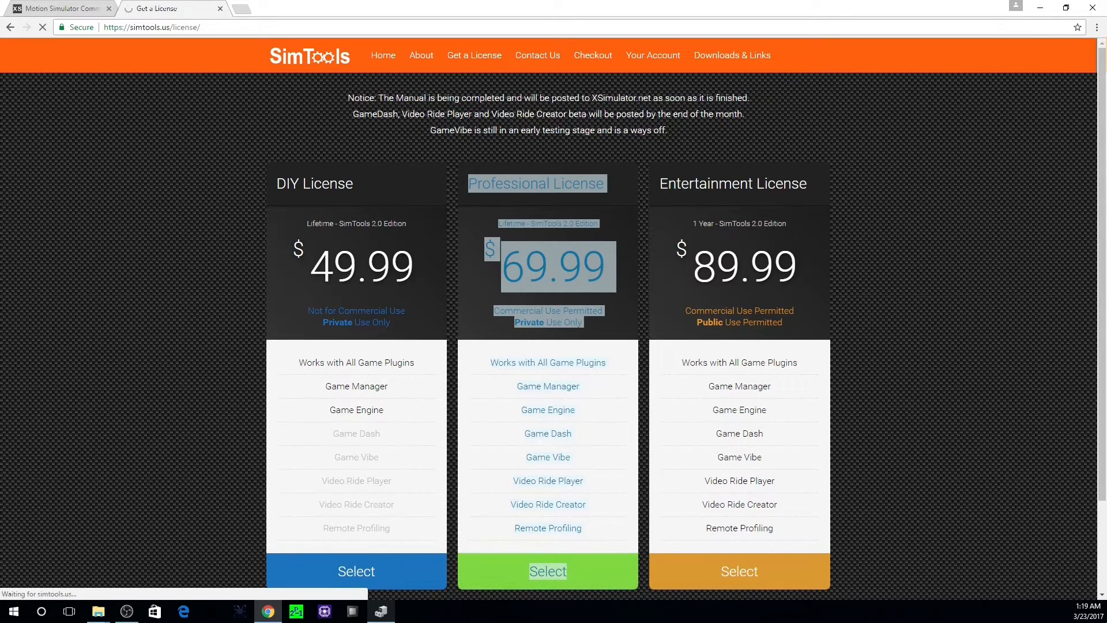
pyautogui.moveTo(381, 611)
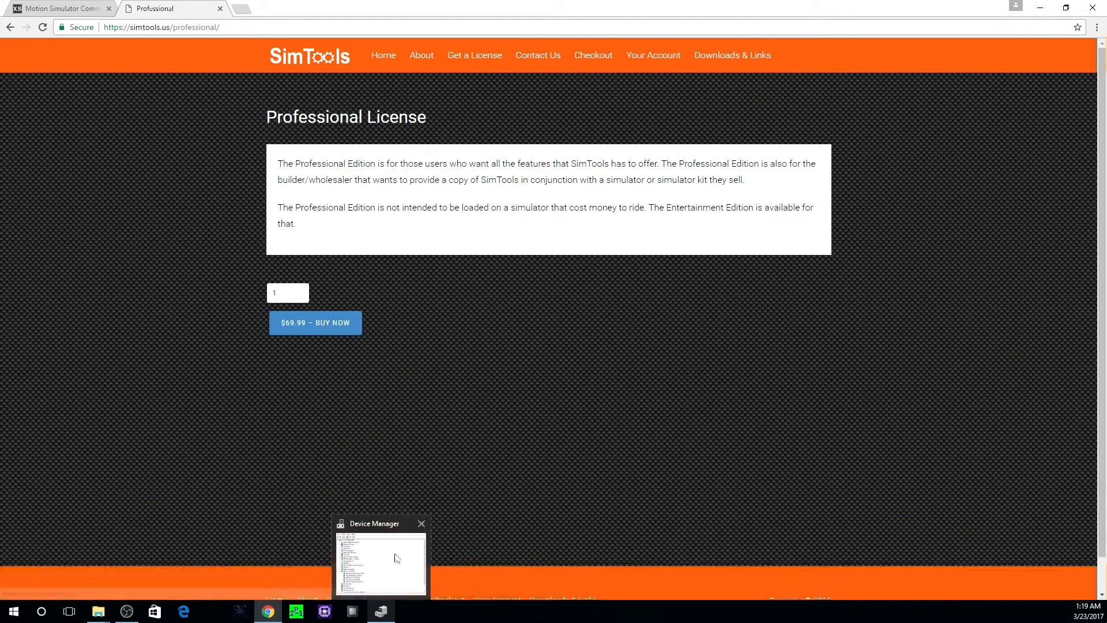
pyautogui.moveTo(278, 162); pyautogui.dragTo(443, 255)
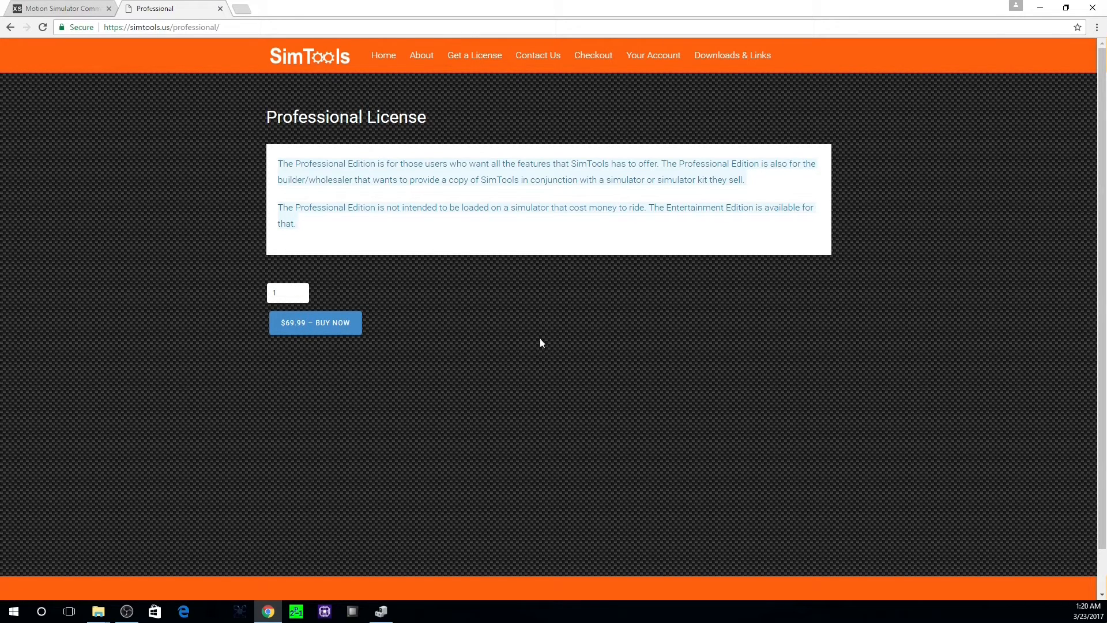
# Follow the XSimulator link from the SimTools Downloads & Links page and open XSimulator's SimTools download page.
pyautogui.click(753, 63)
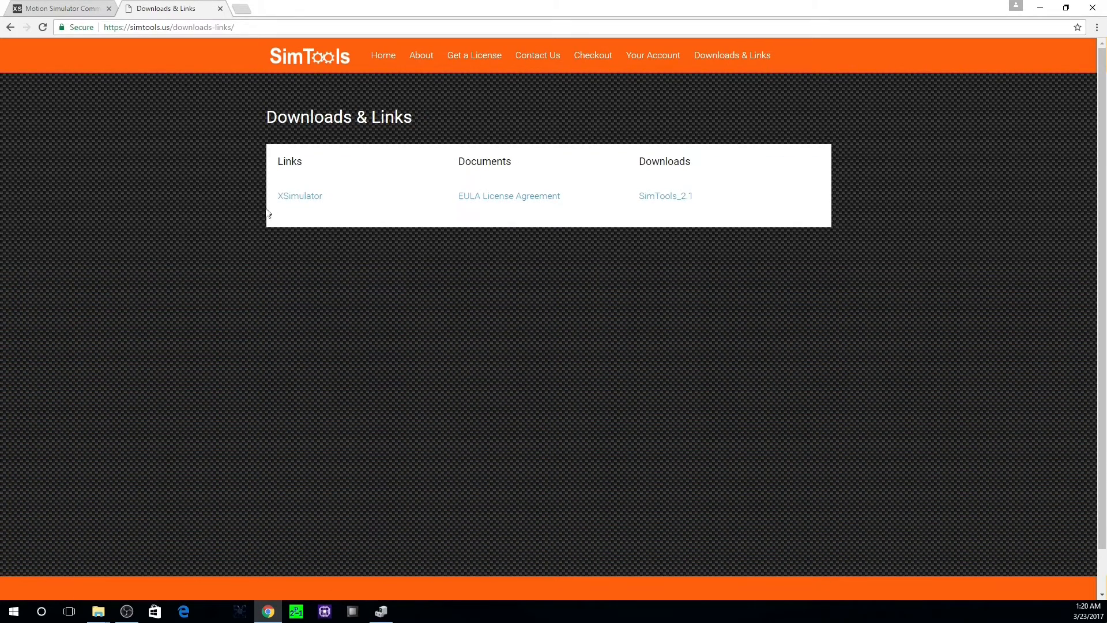
pyautogui.click(289, 196)
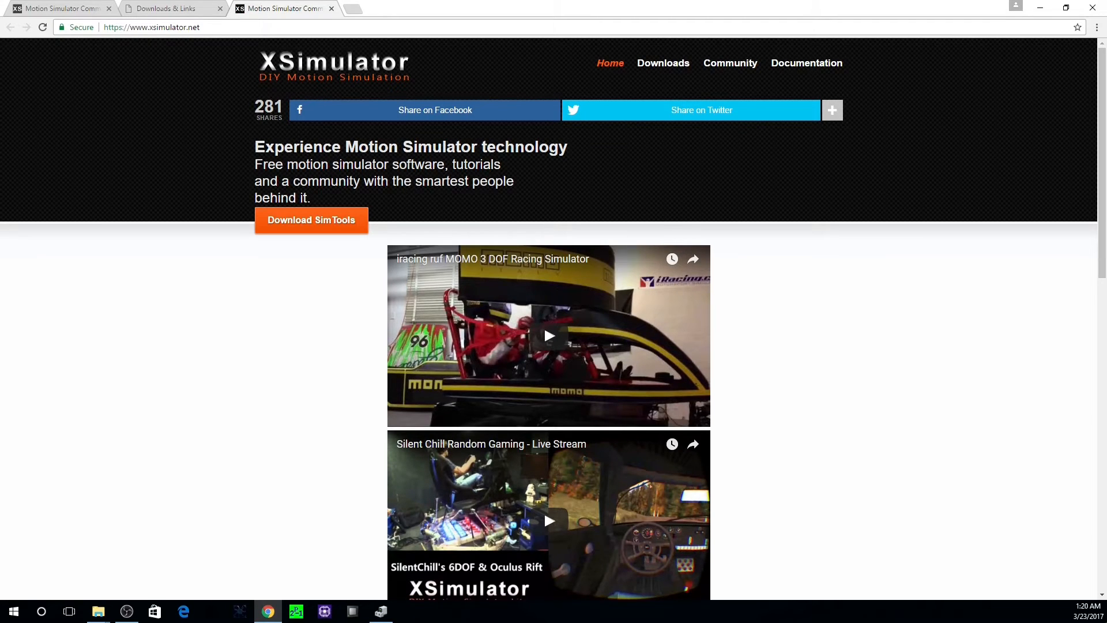
pyautogui.hotkey('alt', 'Tab')
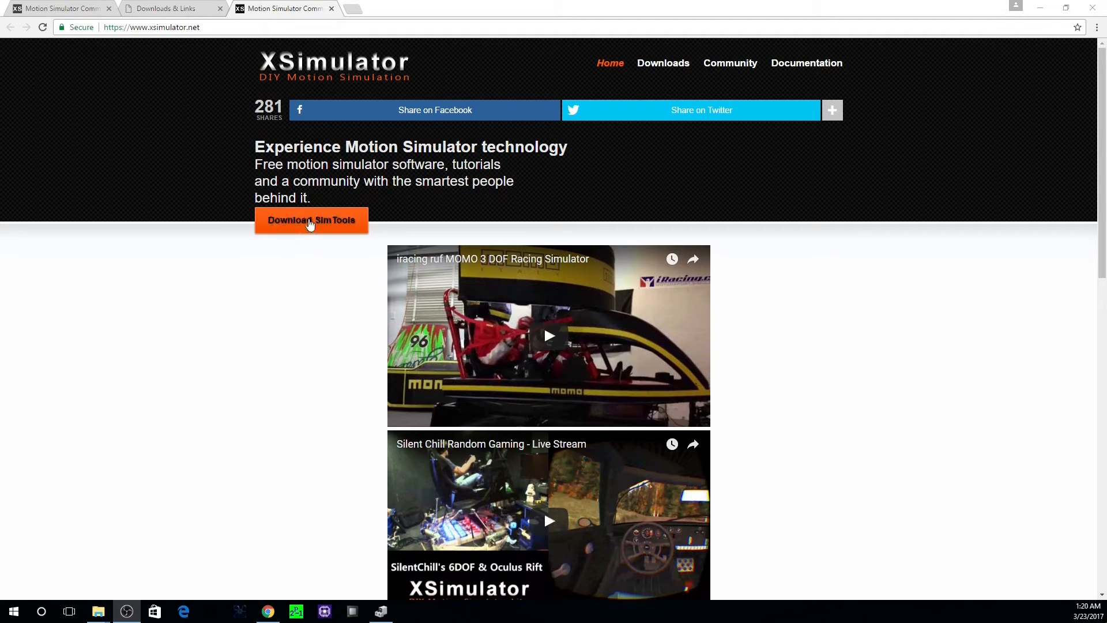
pyautogui.click(297, 231)
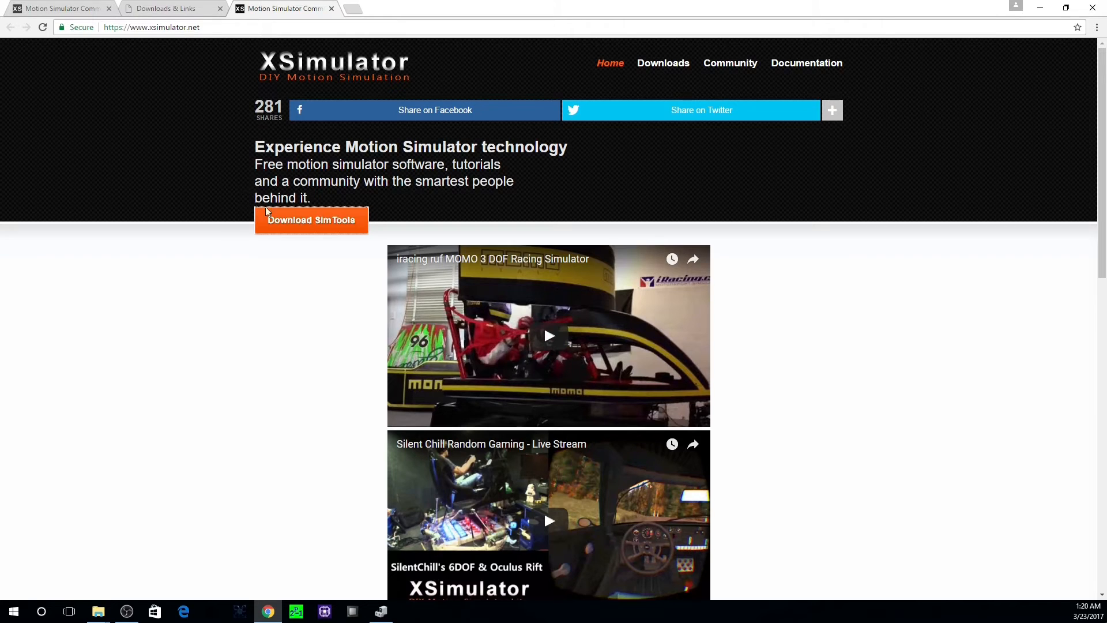
pyautogui.click(280, 222)
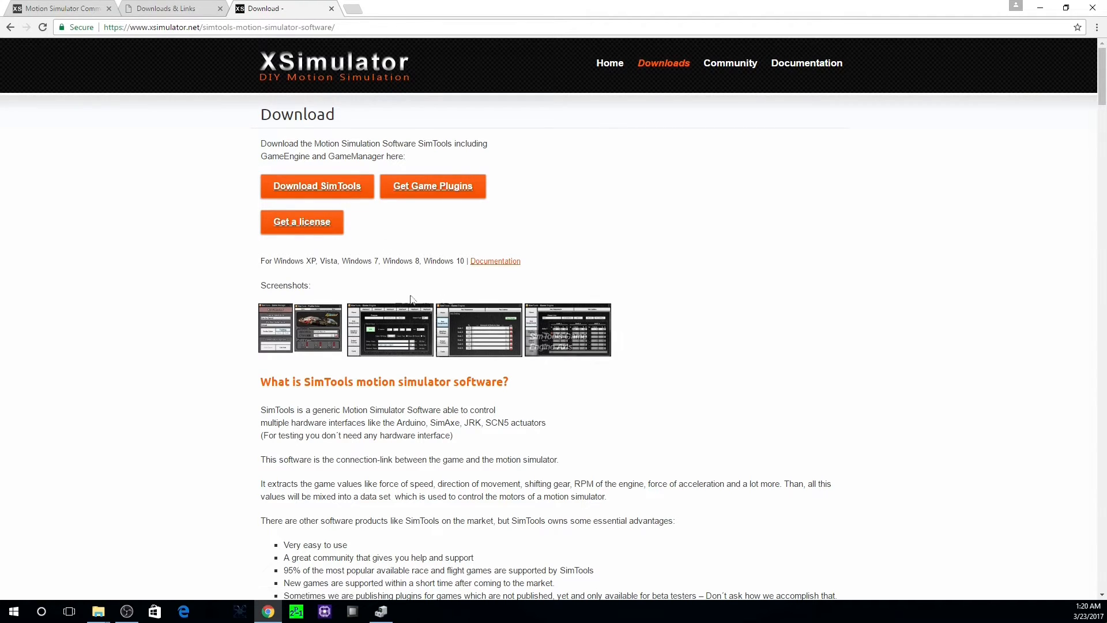
# Check the page behind the license link, close it, and go to the game plugins section of the SimTools download page.
pyautogui.click(309, 226)
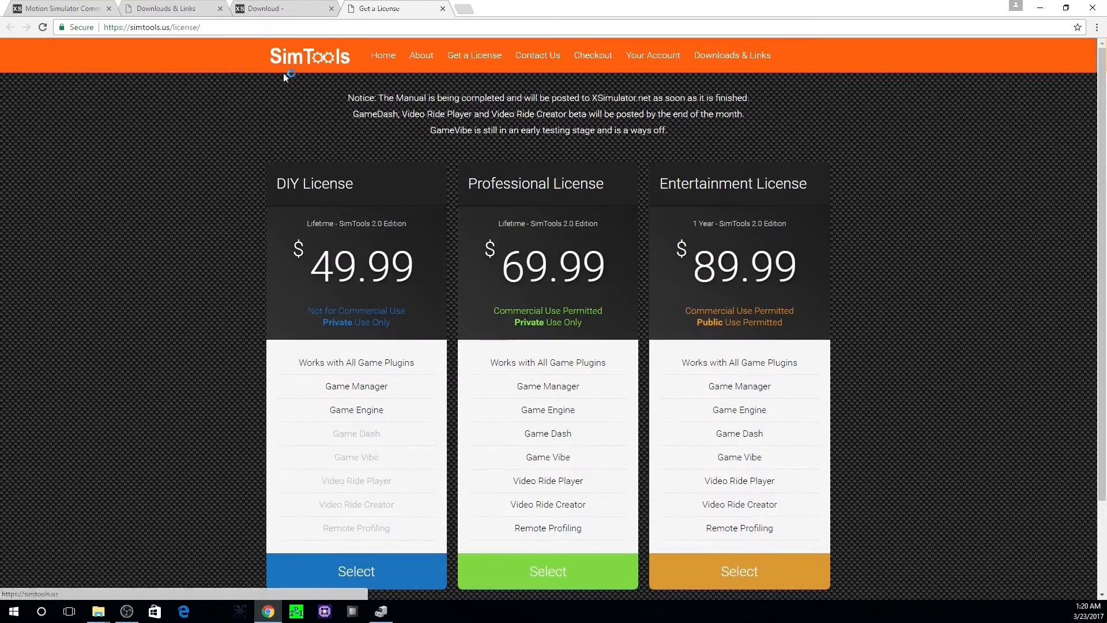
pyautogui.click(442, 8)
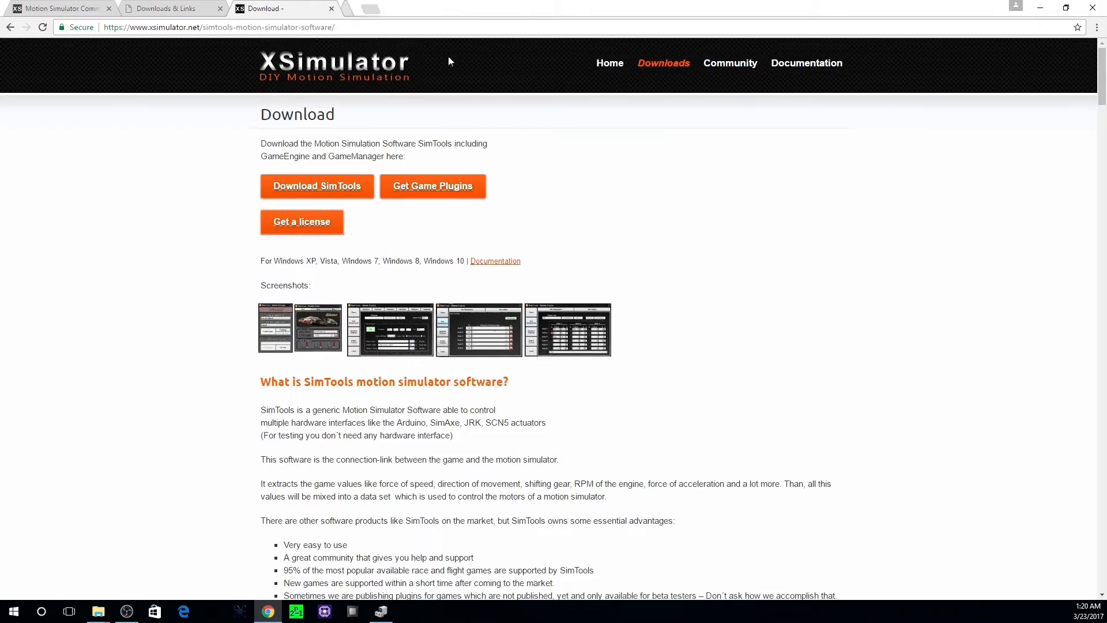
pyautogui.click(435, 190)
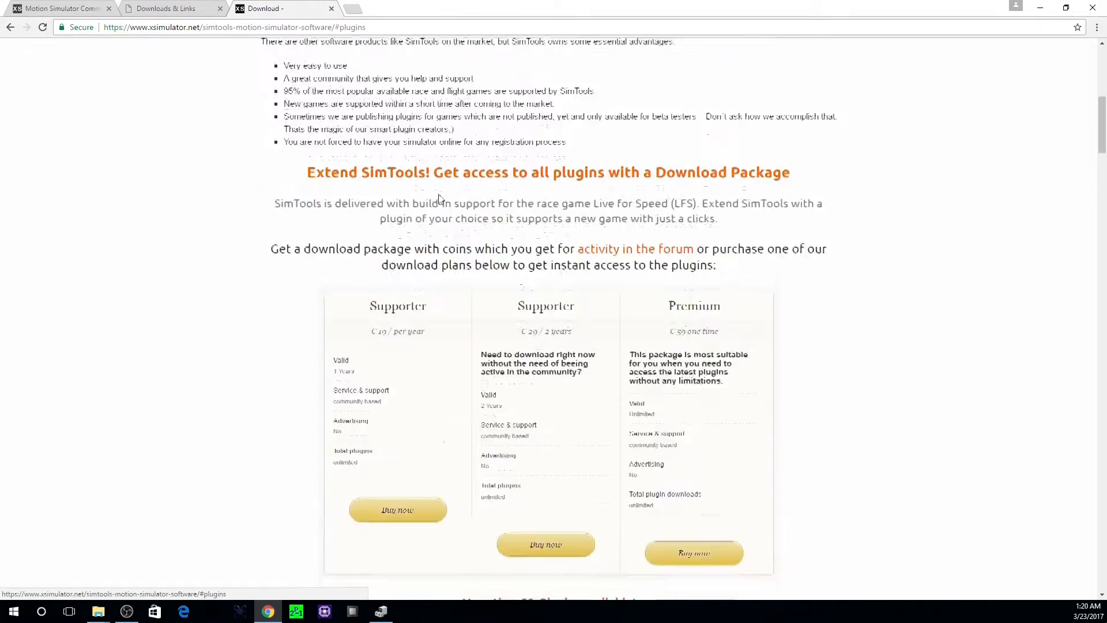
pyautogui.scroll(3, 363, 214)
pyautogui.scroll(-3, 363, 245)
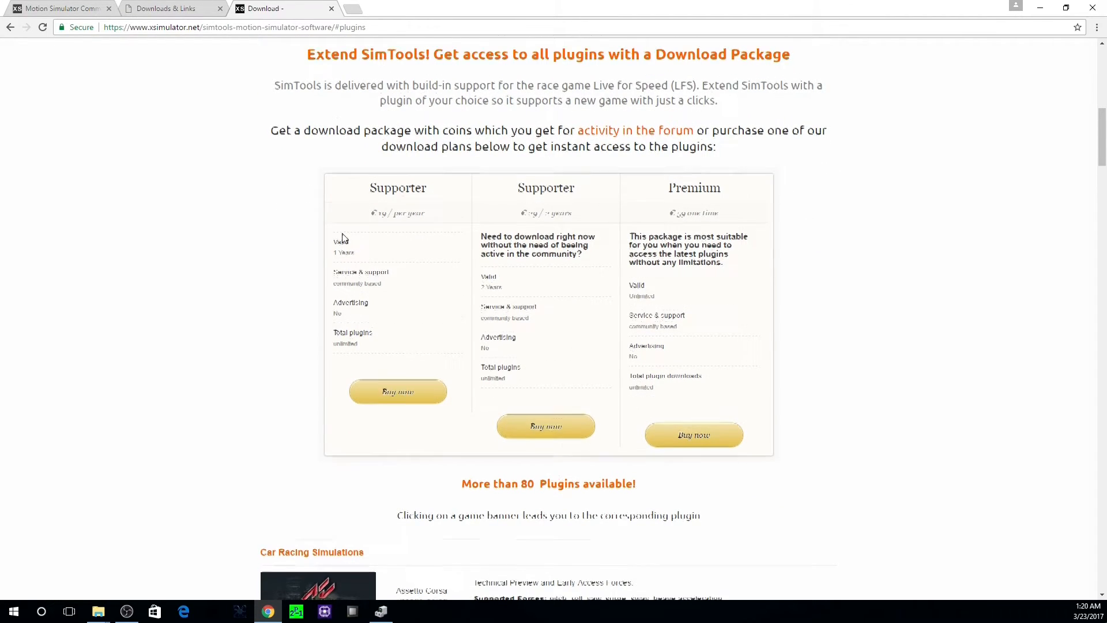
pyautogui.scroll(2, 345, 238)
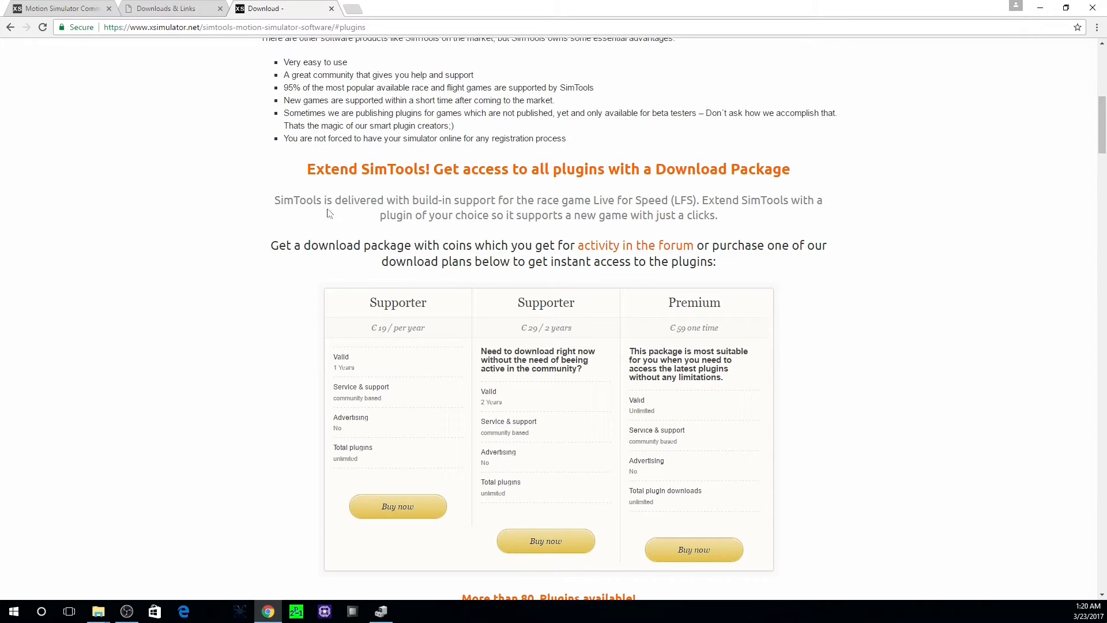
# Highlight the sentence about getting a download package with coins and the table of download plans below it.
pyautogui.moveTo(287, 251); pyautogui.dragTo(496, 246)
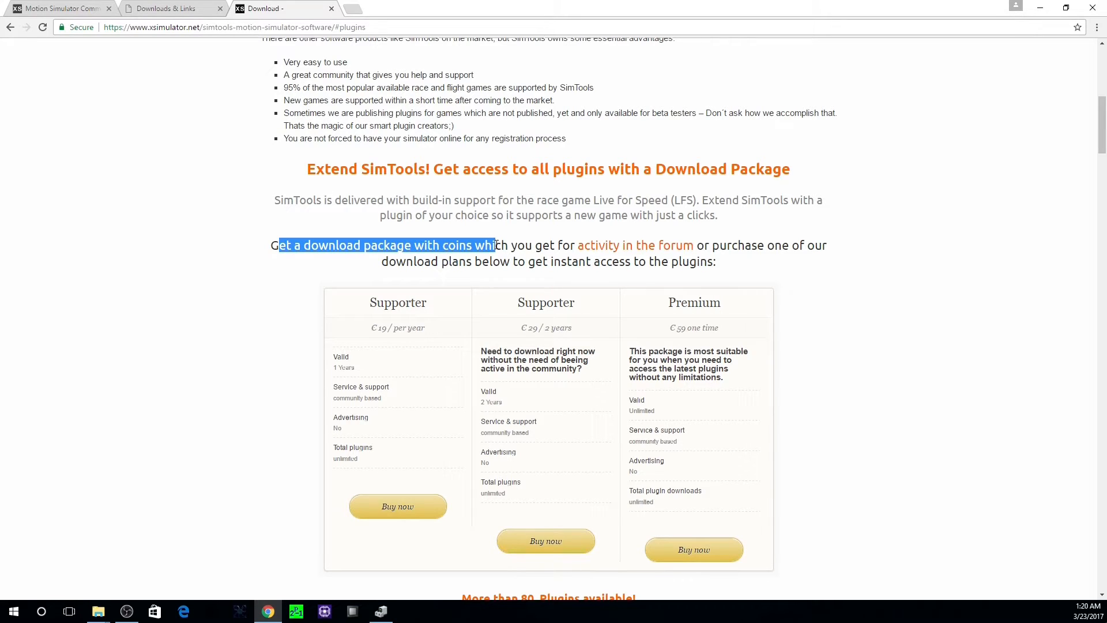
pyautogui.moveTo(367, 303); pyautogui.dragTo(634, 580)
pyautogui.scroll(7, 580, 458)
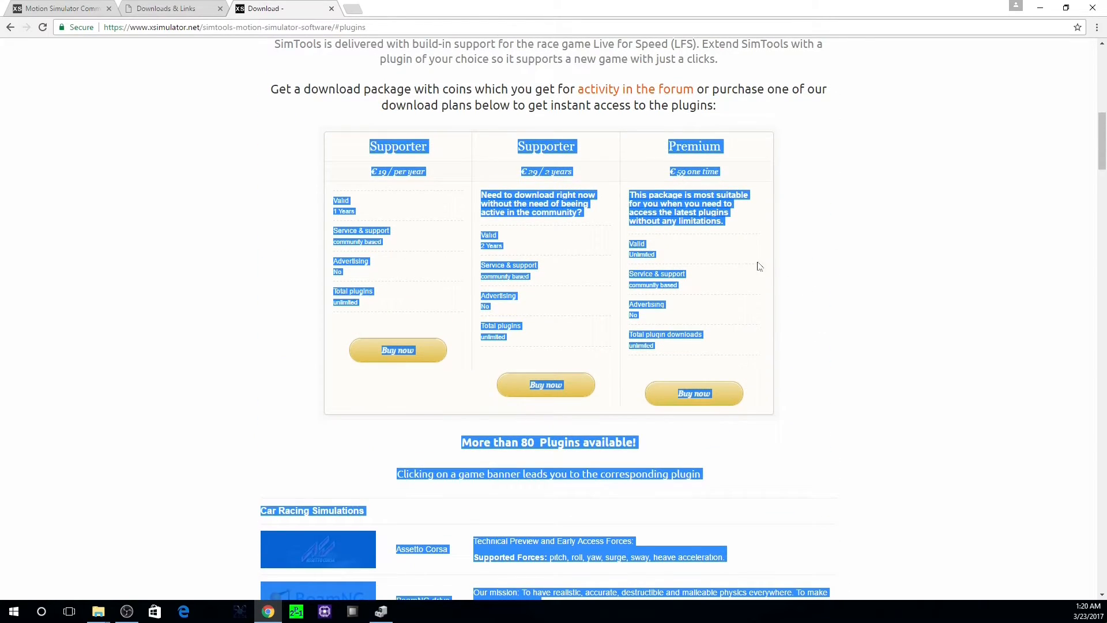
pyautogui.click(758, 258)
# Highlight the one-year Supporter, two-year Supporter and Premium plans one after another to compare their contents.
pyautogui.moveTo(363, 153); pyautogui.dragTo(484, 303)
pyautogui.click(521, 142)
pyautogui.moveTo(521, 142); pyautogui.dragTo(616, 383)
pyautogui.moveTo(663, 148); pyautogui.dragTo(700, 361)
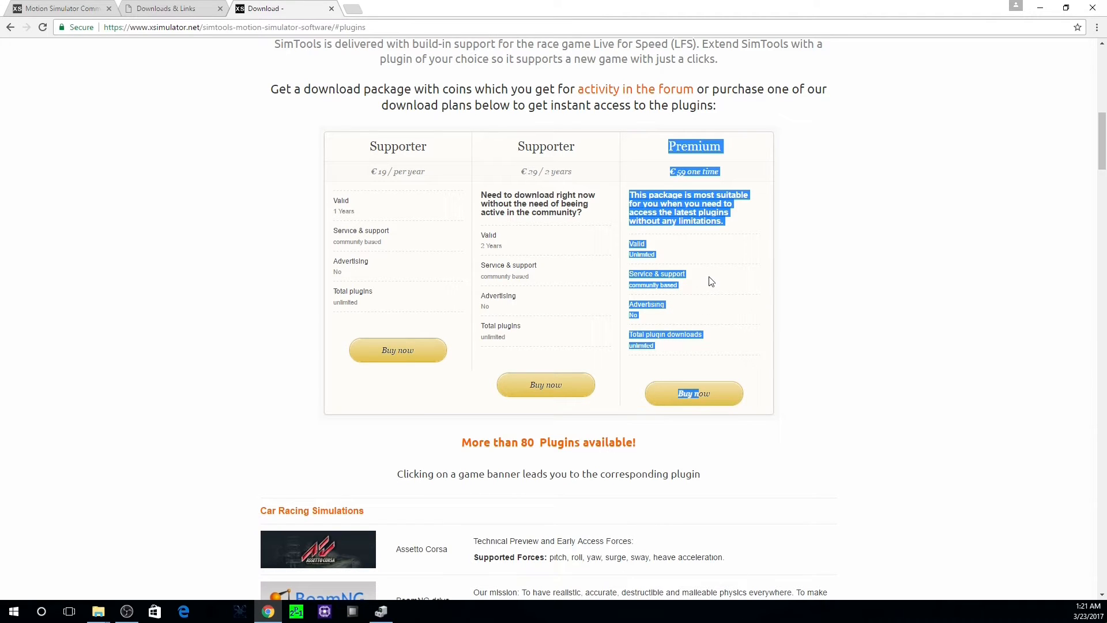
pyautogui.click(589, 291)
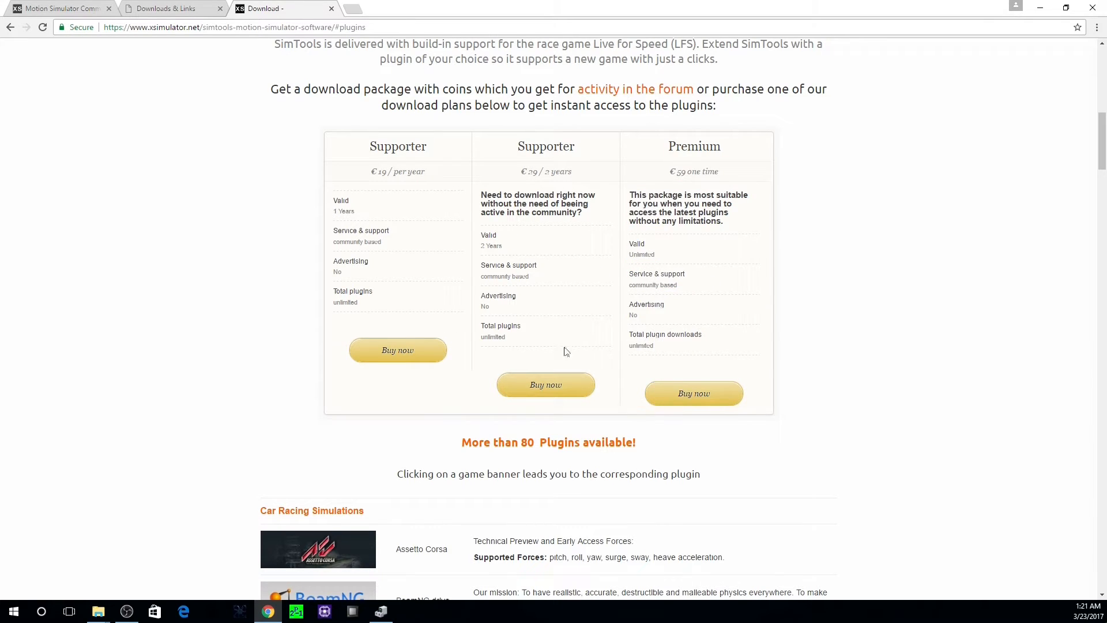
# Compare the prices and total plugin allowances of the two Supporter plans and the Premium plan by highlighting them.
pyautogui.moveTo(518, 337); pyautogui.dragTo(330, 287)
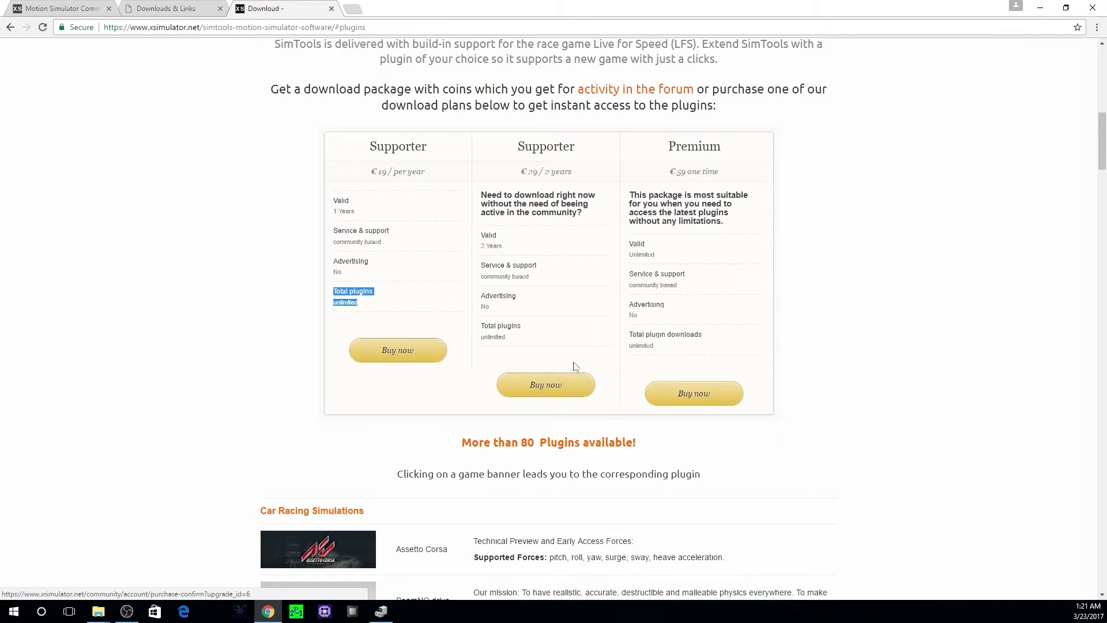
pyautogui.moveTo(519, 171); pyautogui.dragTo(743, 174)
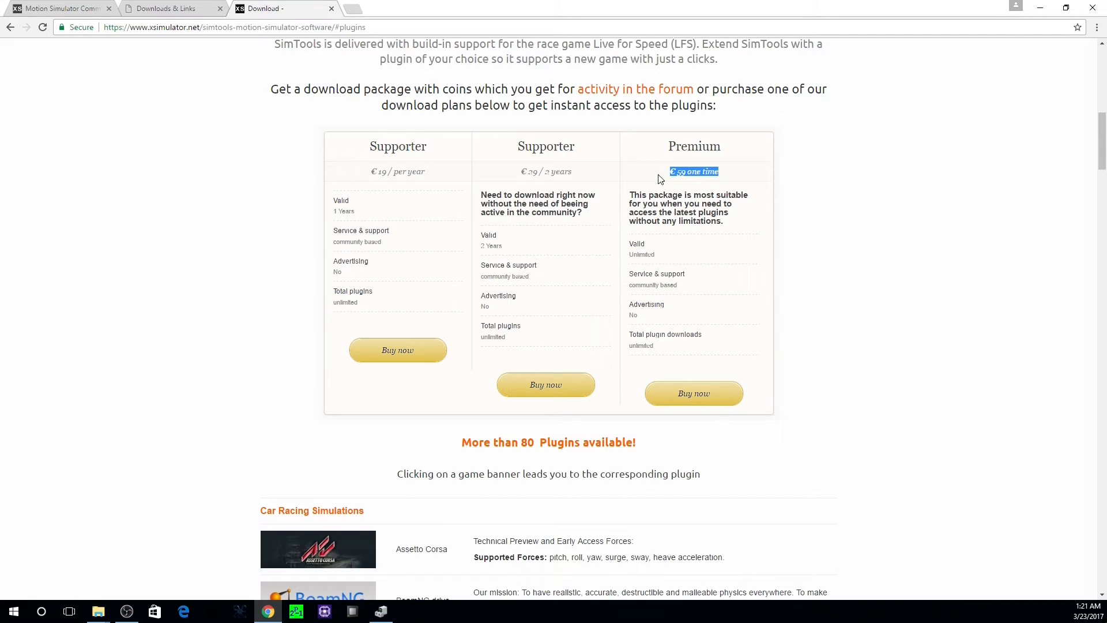
pyautogui.moveTo(356, 174); pyautogui.dragTo(442, 168)
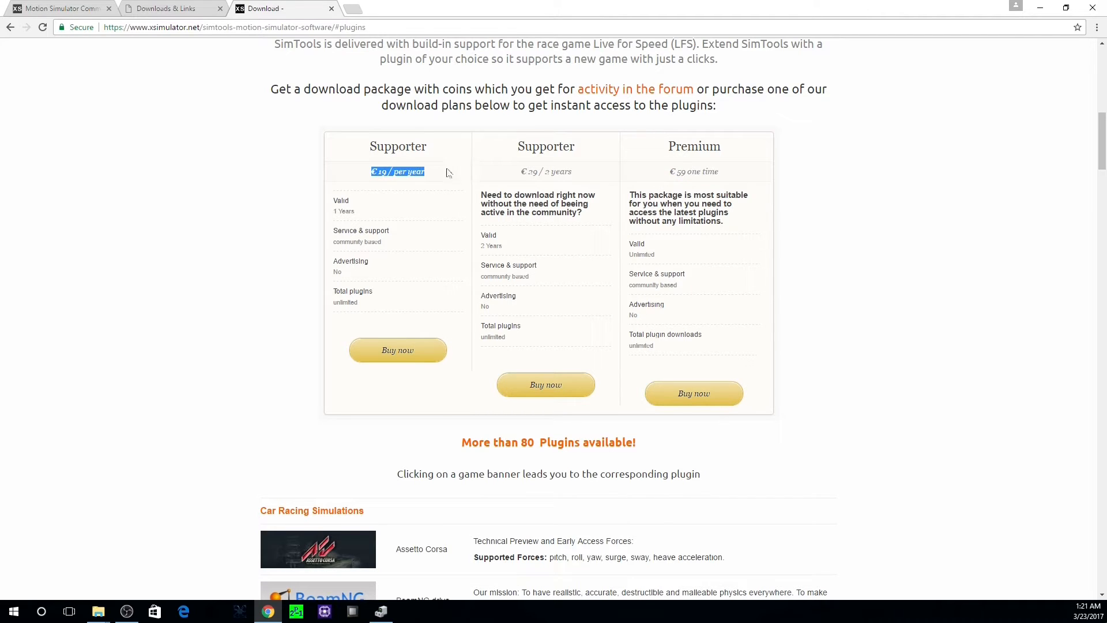
pyautogui.moveTo(523, 172); pyautogui.dragTo(573, 173)
pyautogui.moveTo(520, 344); pyautogui.dragTo(464, 345)
pyautogui.moveTo(367, 305); pyautogui.dragTo(331, 306)
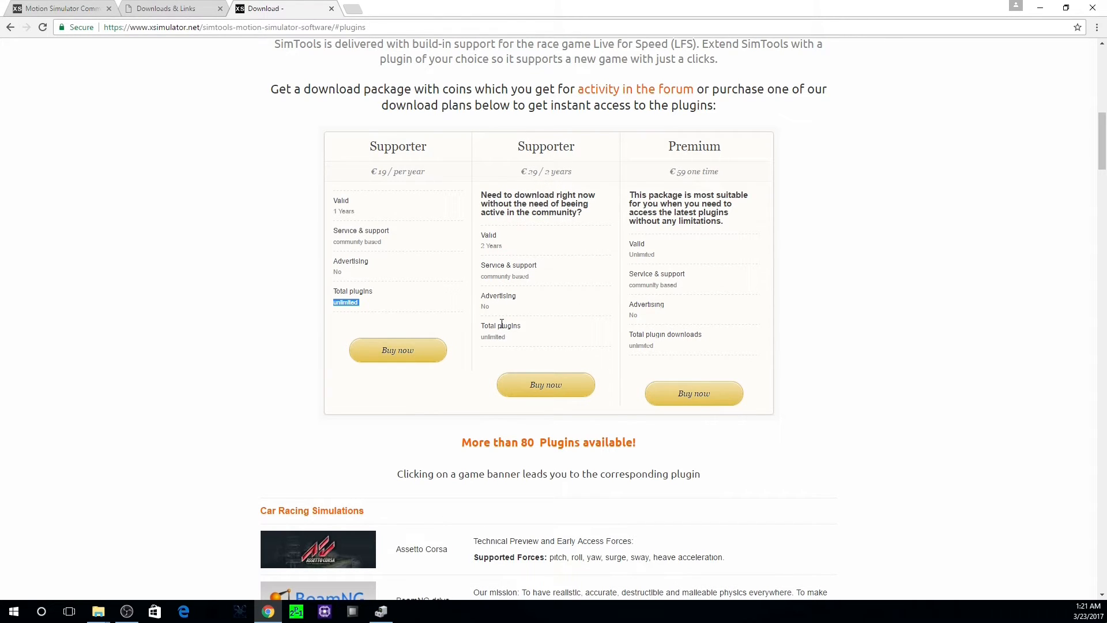
pyautogui.scroll(6, 502, 324)
pyautogui.scroll(-6, 519, 324)
pyautogui.scroll(2, 511, 297)
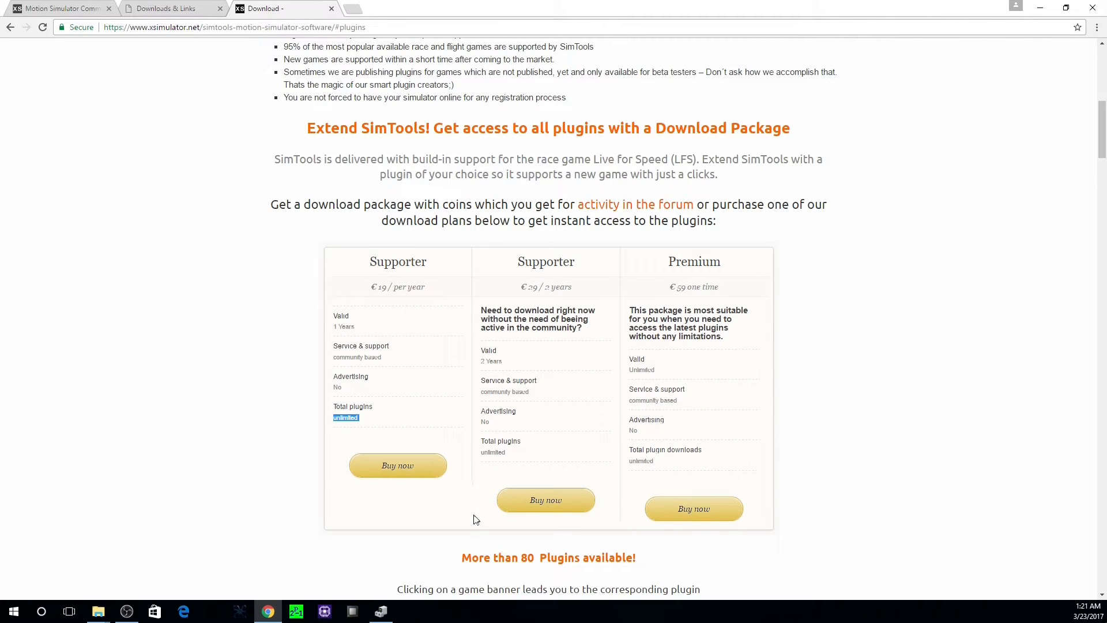
pyautogui.click(482, 510)
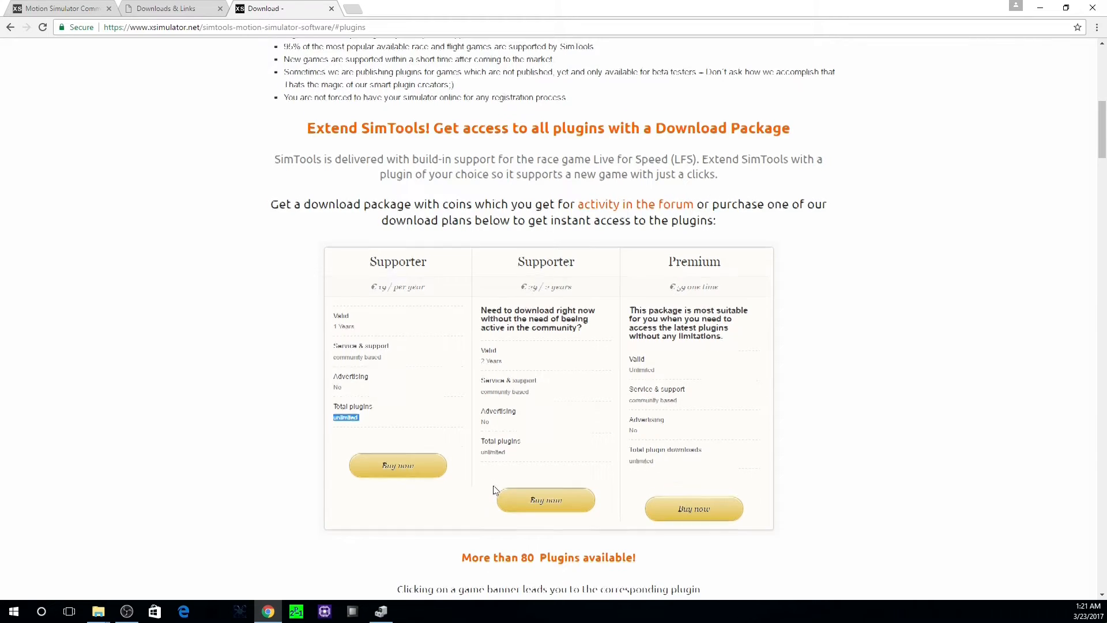
# Browse the list of available game plugins, beginning with the Car Racing Simulations, and return to its start.
pyautogui.scroll(-9, 436, 351)
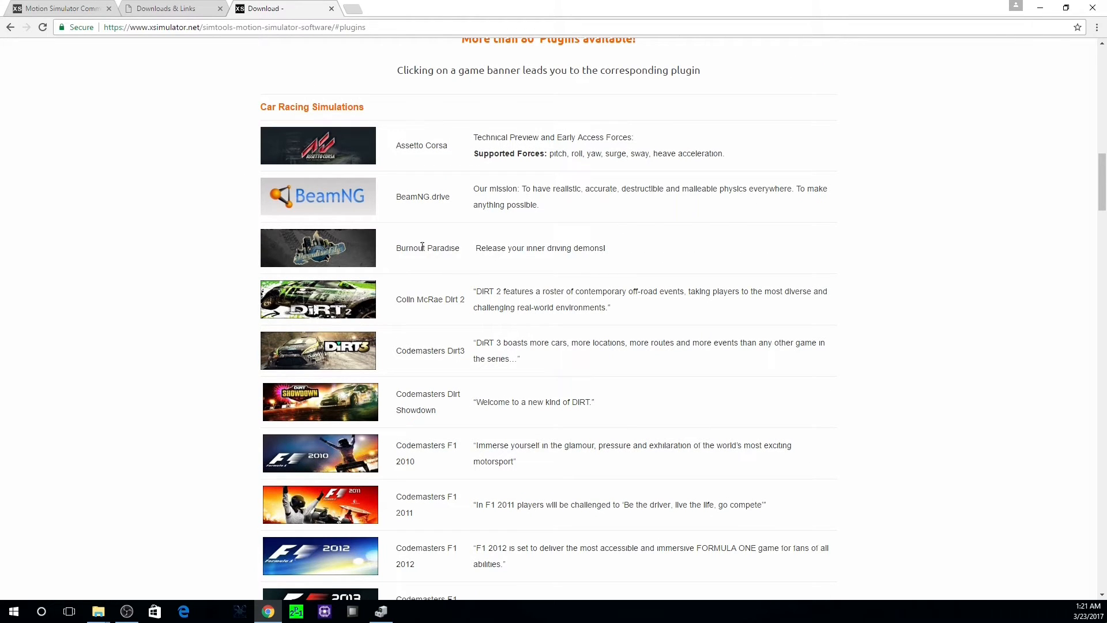
pyautogui.scroll(-5, 422, 246)
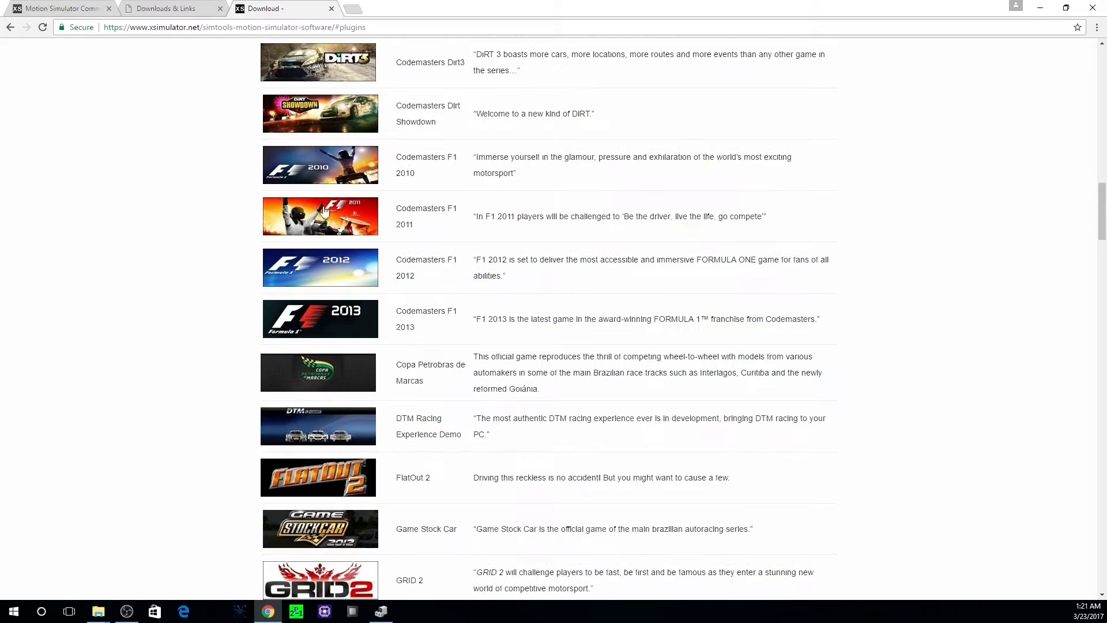
pyautogui.scroll(-7, 324, 210)
pyautogui.scroll(-2, 354, 332)
pyautogui.scroll(-4, 361, 369)
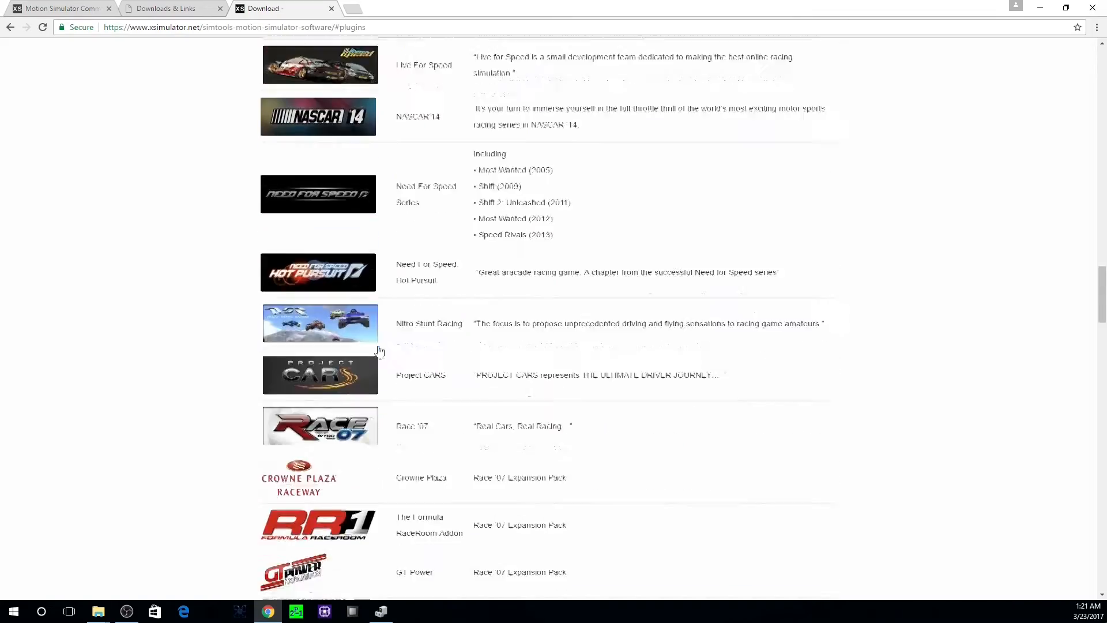
pyautogui.scroll(-20, 380, 358)
pyautogui.scroll(-20, 380, 348)
pyautogui.scroll(-3, 340, 409)
pyautogui.scroll(20, 343, 411)
pyautogui.scroll(20, 345, 412)
pyautogui.scroll(-20, 419, 374)
pyautogui.scroll(-20, 406, 407)
pyautogui.scroll(3, 406, 212)
pyautogui.scroll(20, 406, 212)
pyautogui.scroll(20, 344, 280)
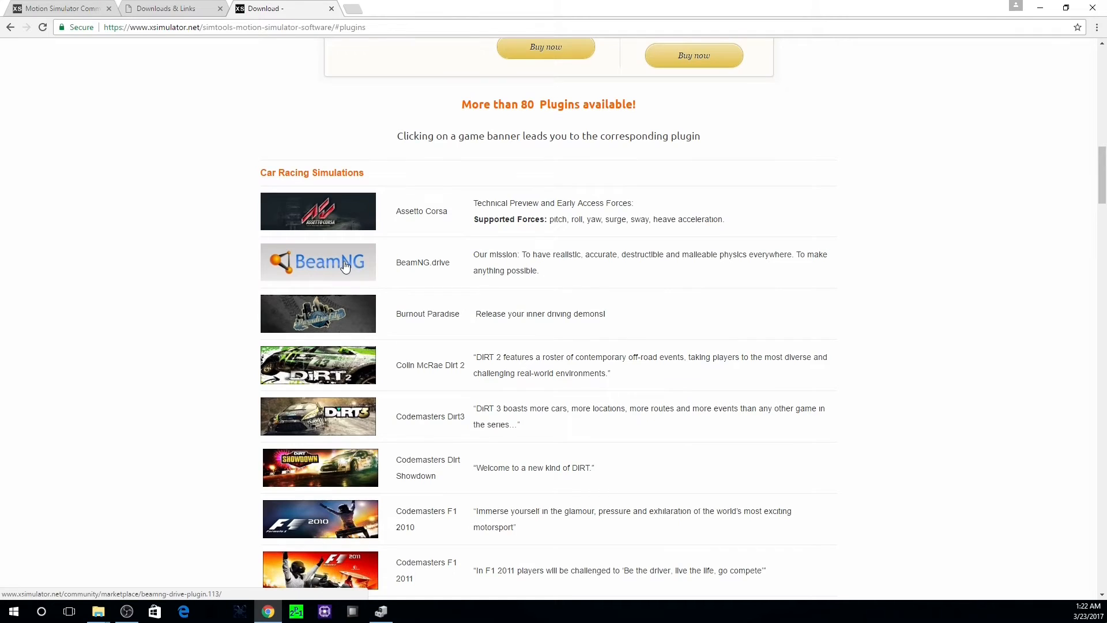
# Review the plugin download plans once more and return to the start of the download page.
pyautogui.scroll(6, 467, 386)
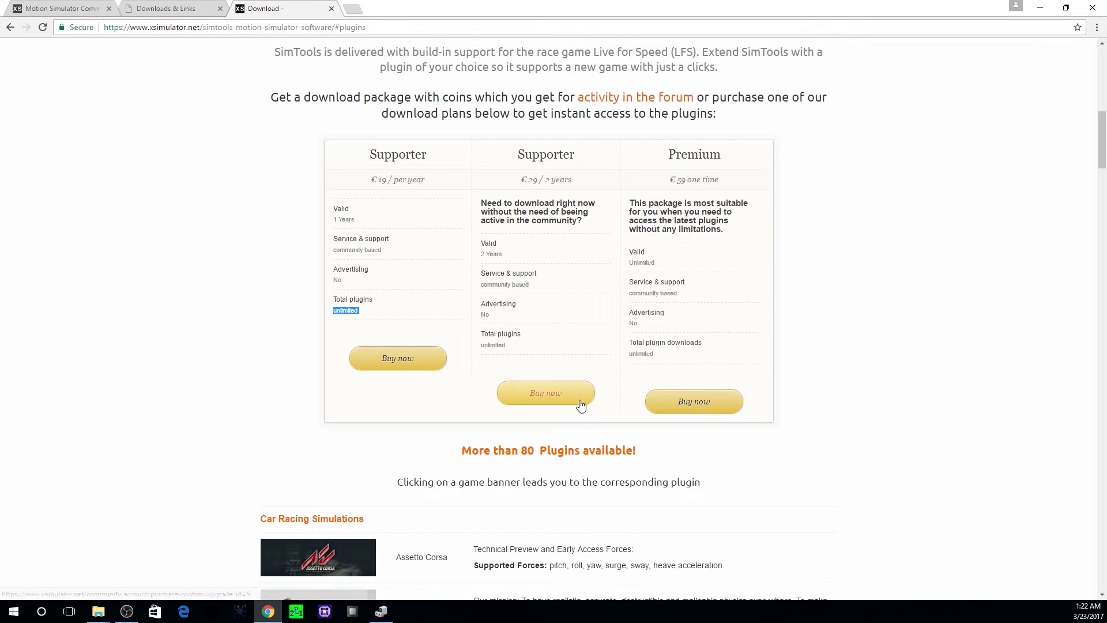
pyautogui.scroll(-6, 587, 360)
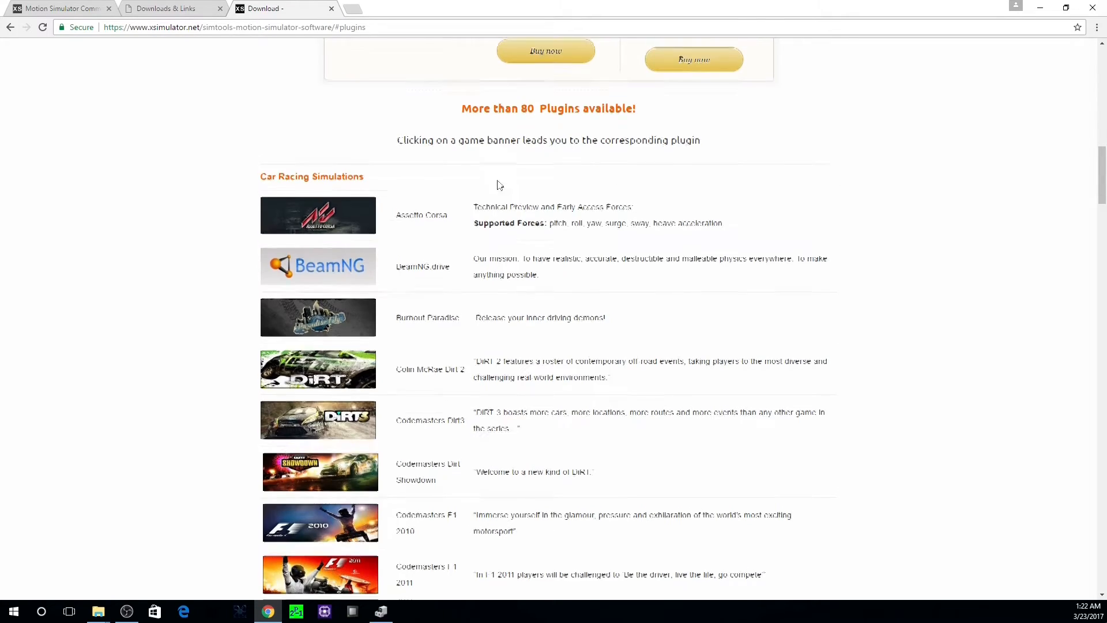
pyautogui.scroll(15, 378, 181)
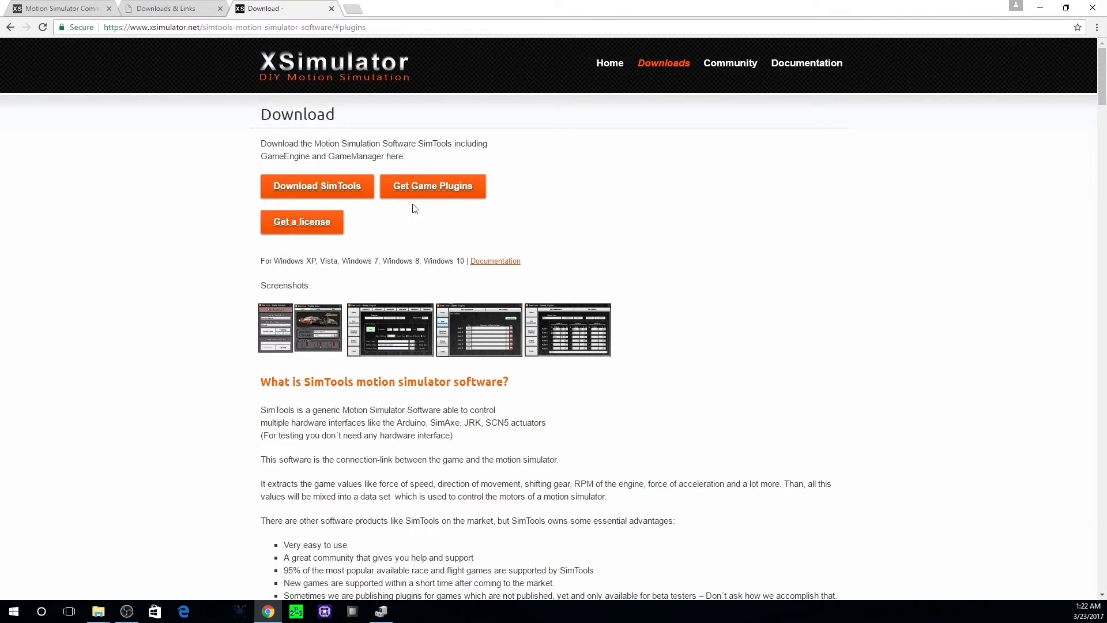
# Follow the game plugins link again and look over the SimTools advantages, download plans and racing game plugins.
pyautogui.click(460, 186)
pyautogui.scroll(-5, 593, 379)
pyautogui.scroll(12, 531, 254)
pyautogui.scroll(5, 571, 363)
pyautogui.scroll(-20, 472, 248)
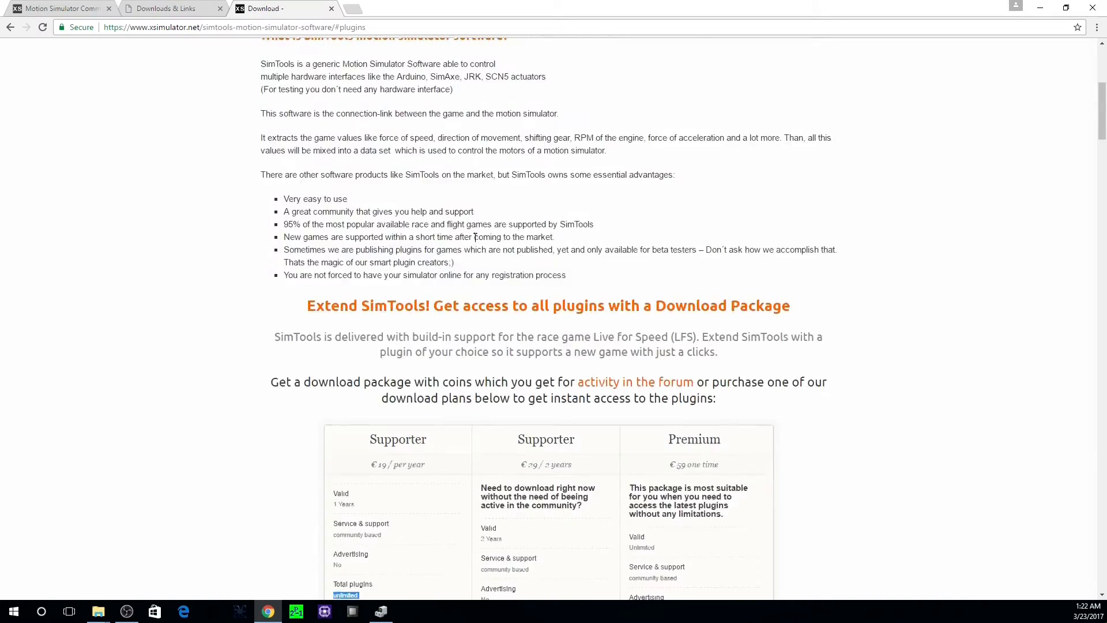
pyautogui.scroll(-16, 473, 248)
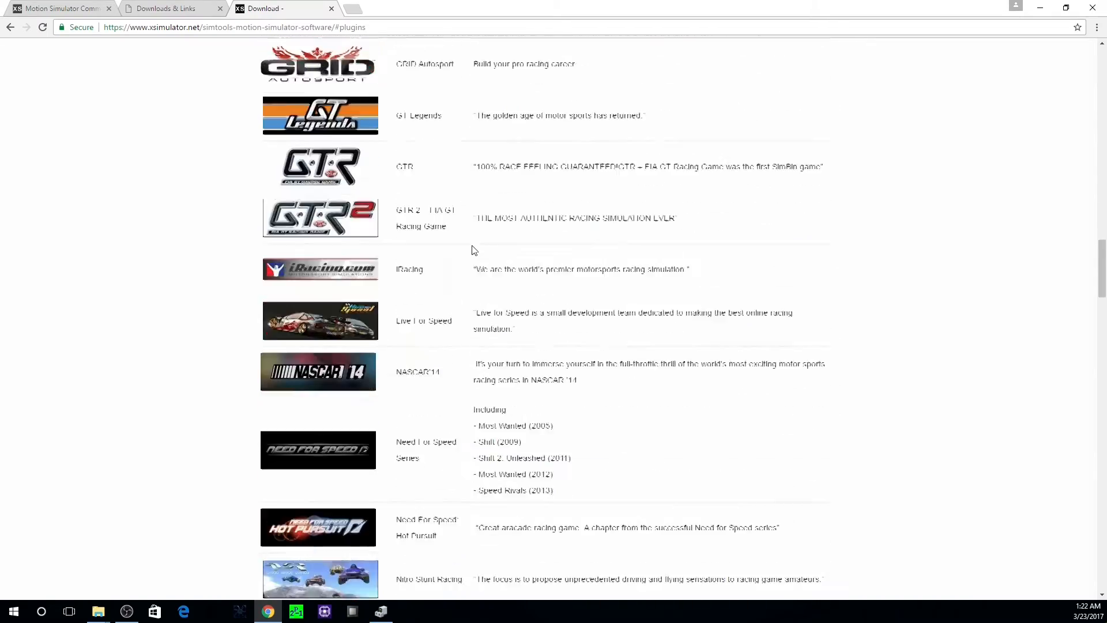
pyautogui.scroll(16, 519, 281)
pyautogui.scroll(20, 542, 288)
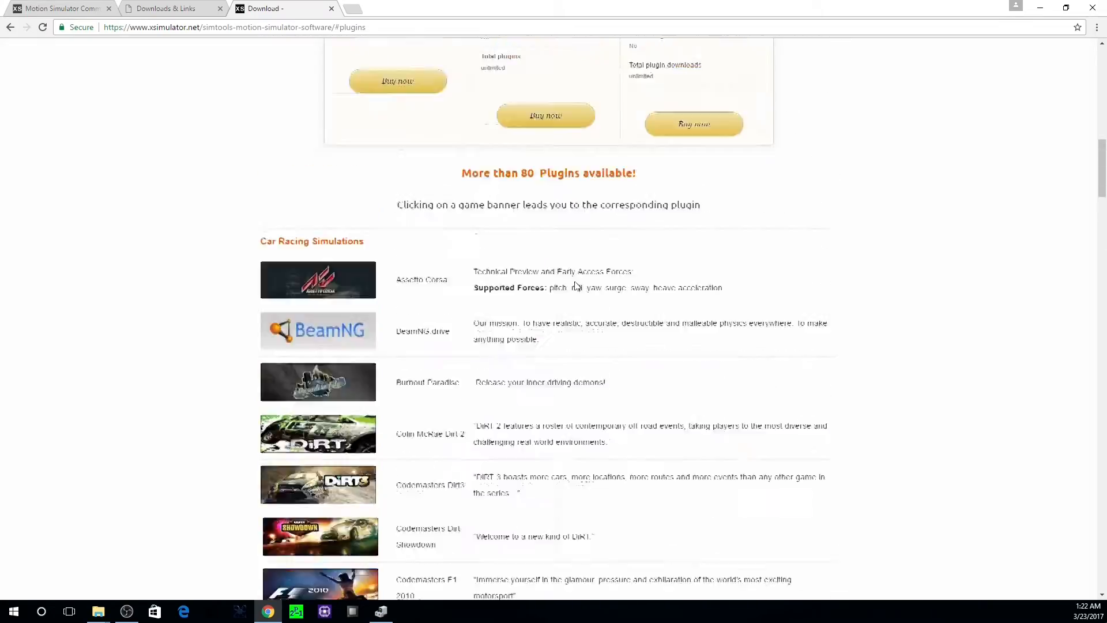
# Examine the full plugin list from the car racing games through truck, bike, kart, driving and flight to Roller Coaster Simulations.
pyautogui.scroll(-4, 638, 247)
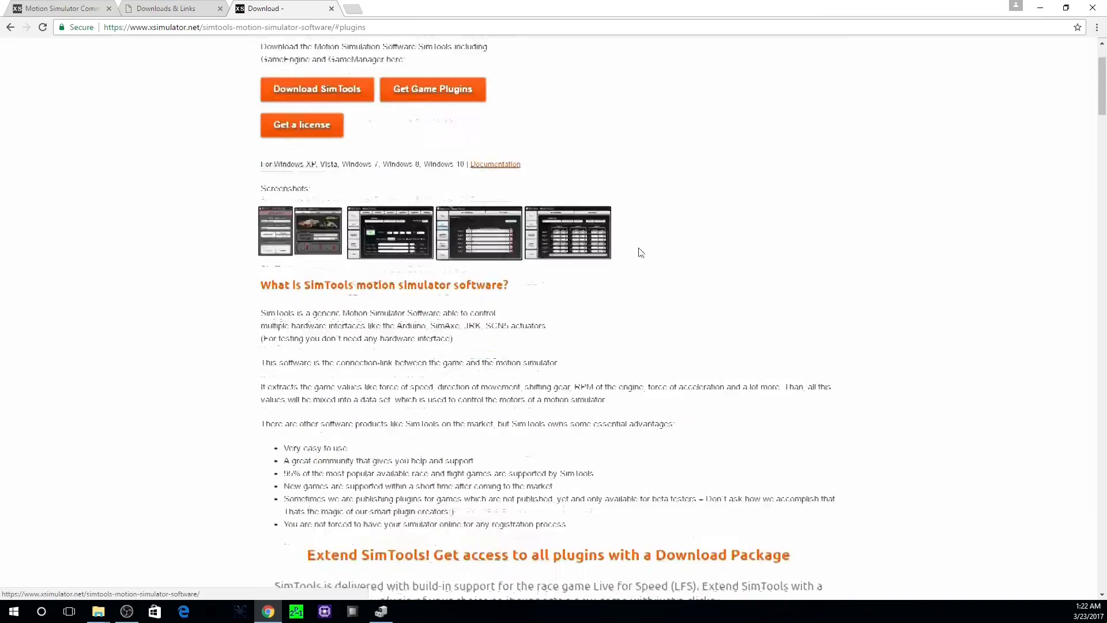
pyautogui.scroll(4, 656, 79)
pyautogui.scroll(-5, 589, 286)
pyautogui.scroll(-20, 589, 287)
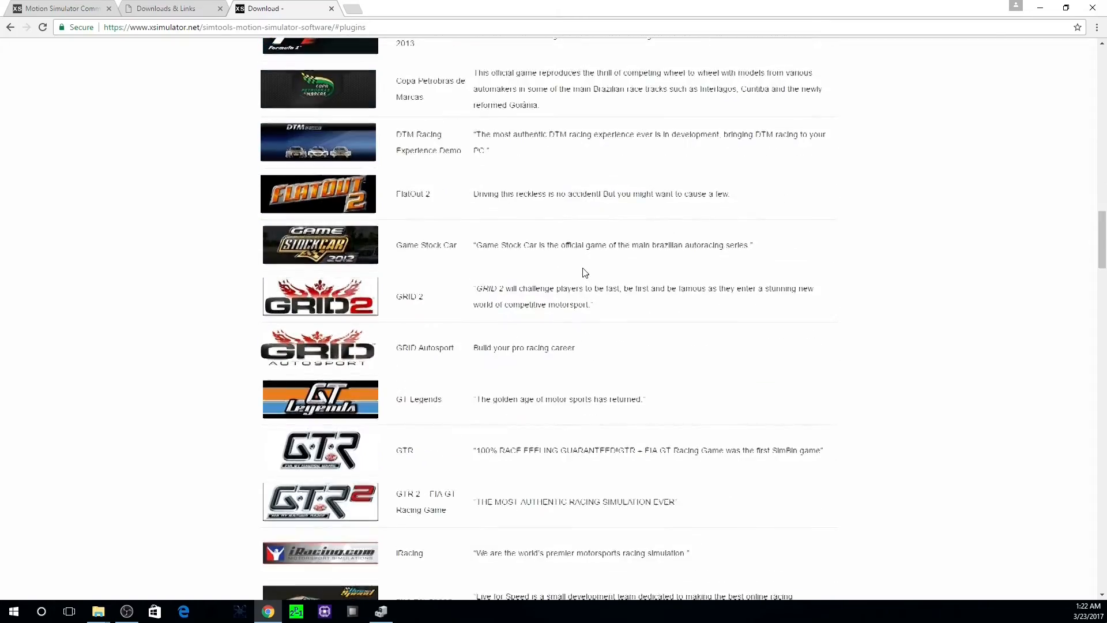
pyautogui.scroll(-5, 584, 268)
pyautogui.scroll(-4, 573, 226)
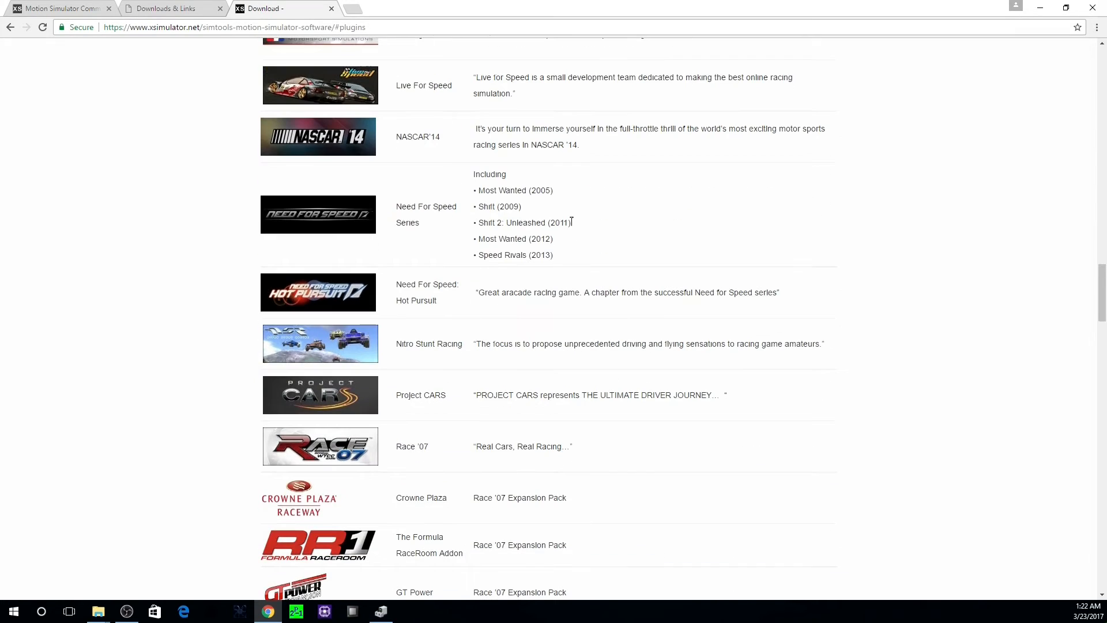
pyautogui.scroll(-6, 568, 214)
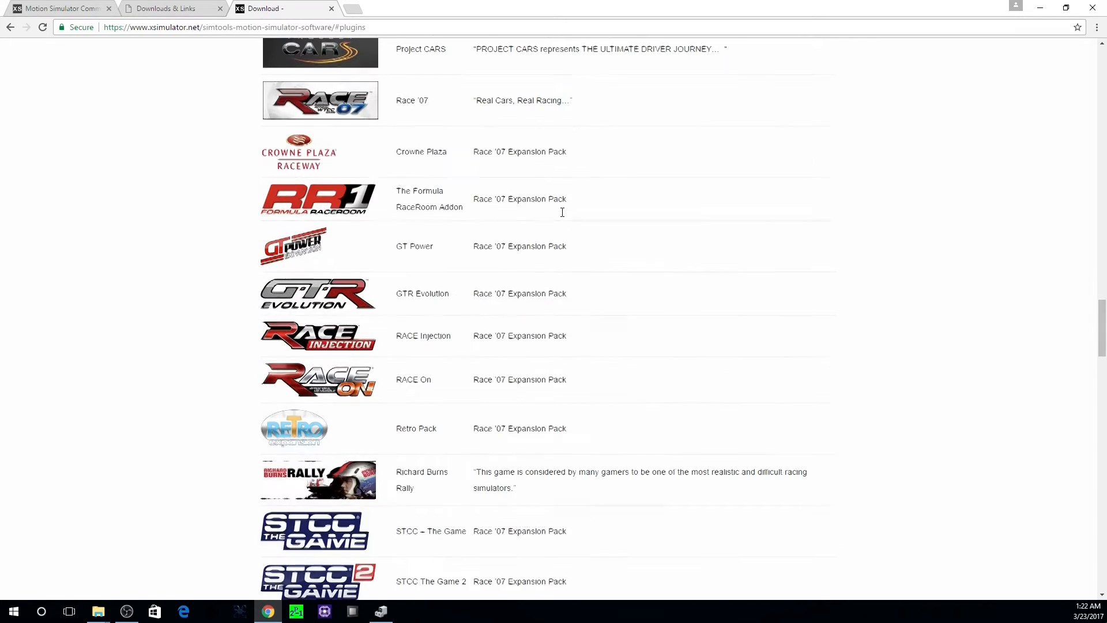
pyautogui.scroll(-6, 562, 230)
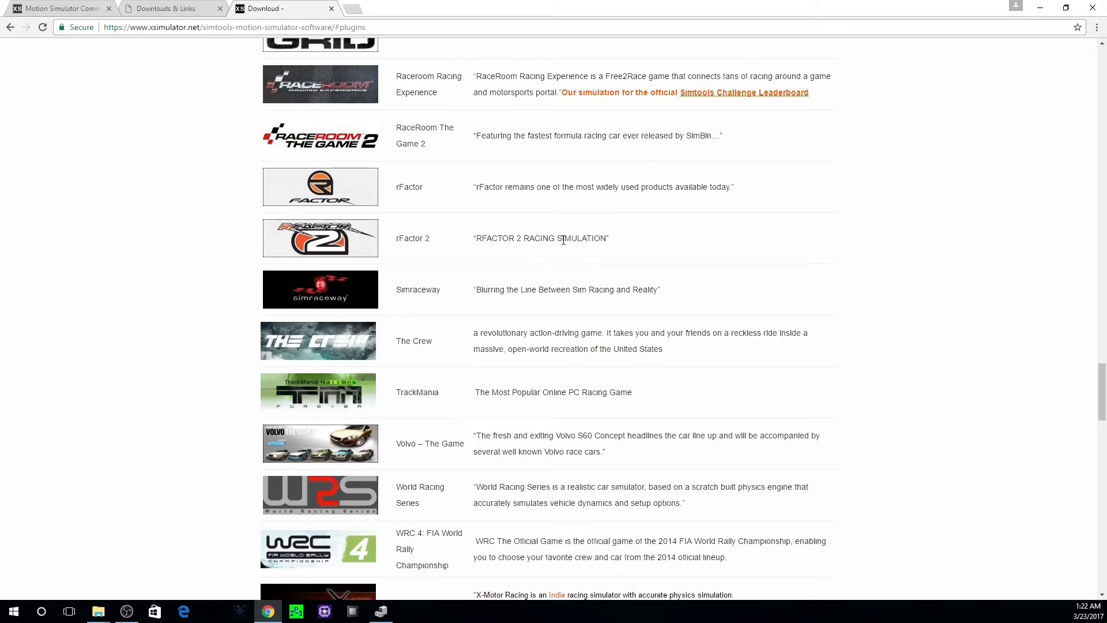
pyautogui.scroll(-18, 564, 240)
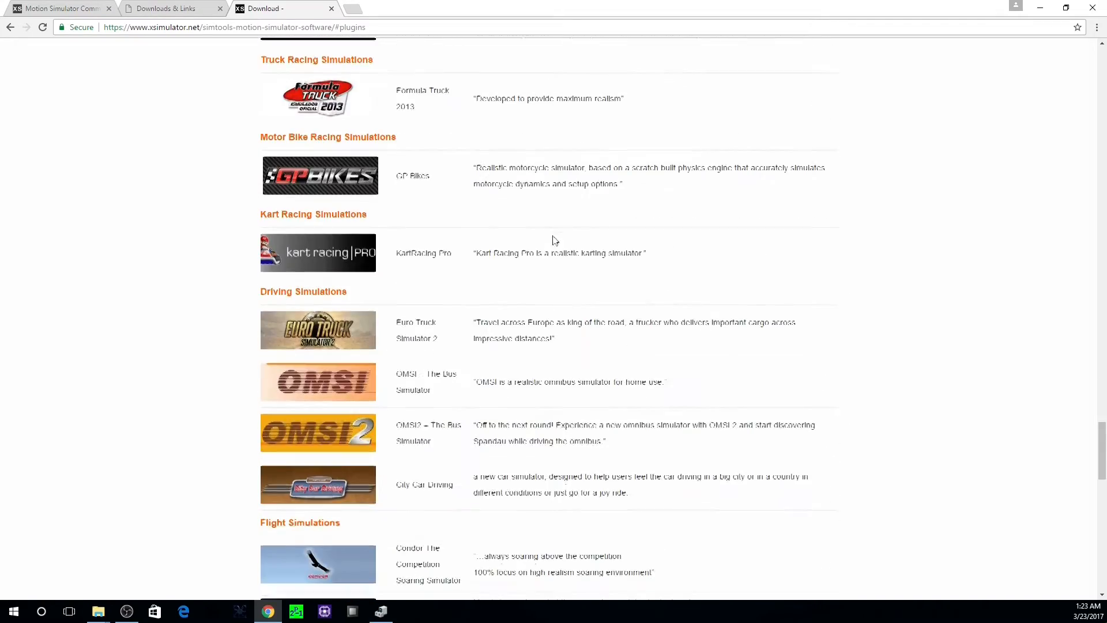
pyautogui.scroll(-14, 550, 243)
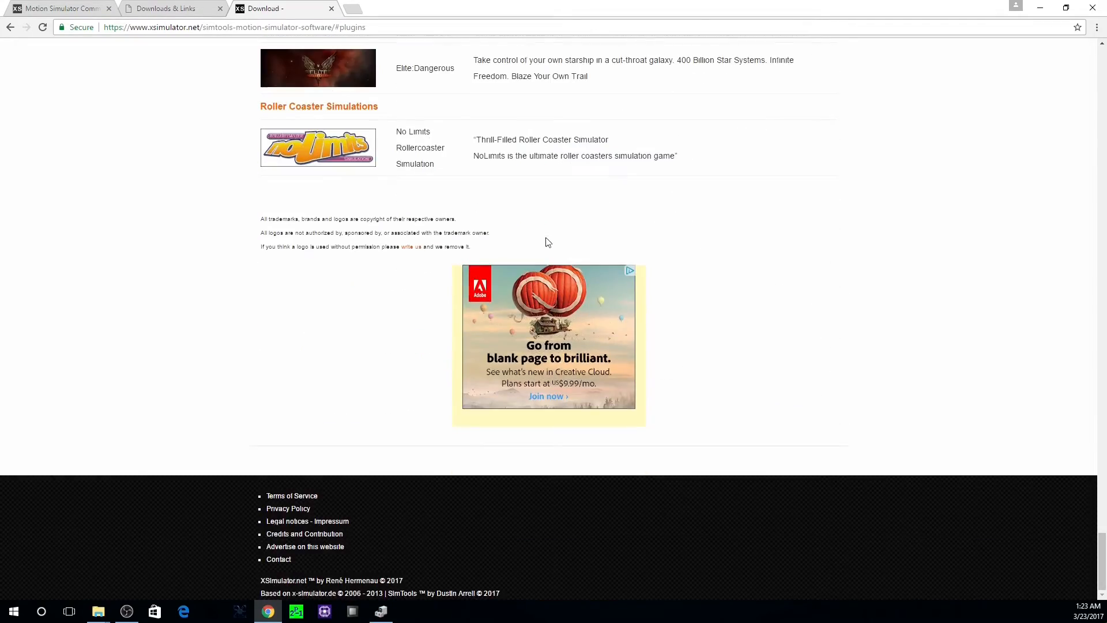
pyautogui.scroll(20, 548, 243)
pyautogui.scroll(20, 521, 121)
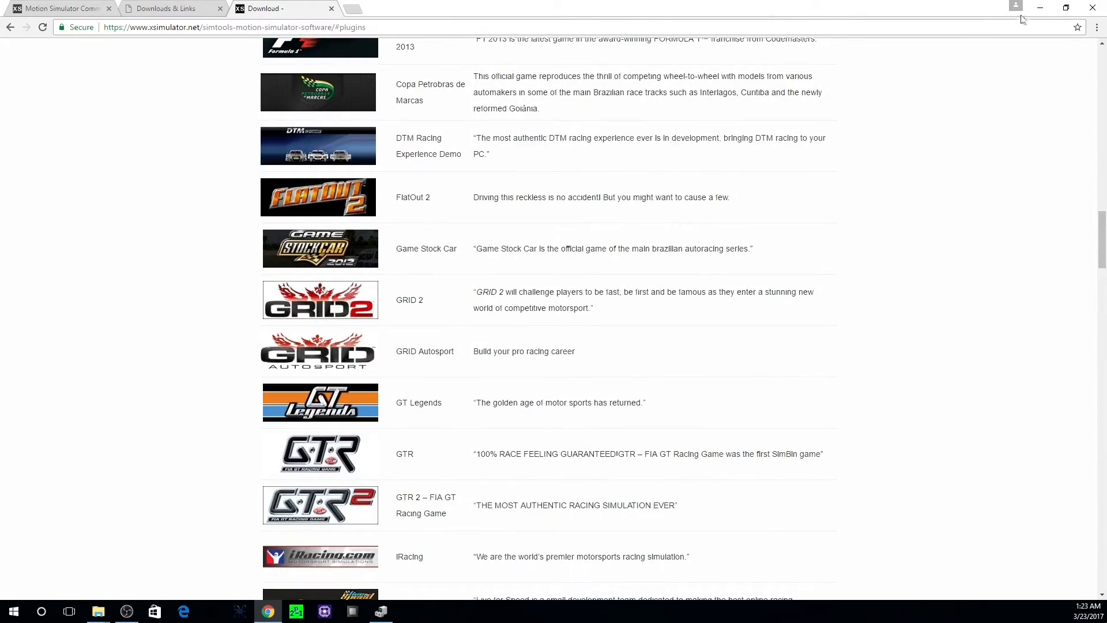
# Switch from the browser to the SimTools Game Engine, show its Home page and move its window beside the Game Manager.
pyautogui.click(1040, 8)
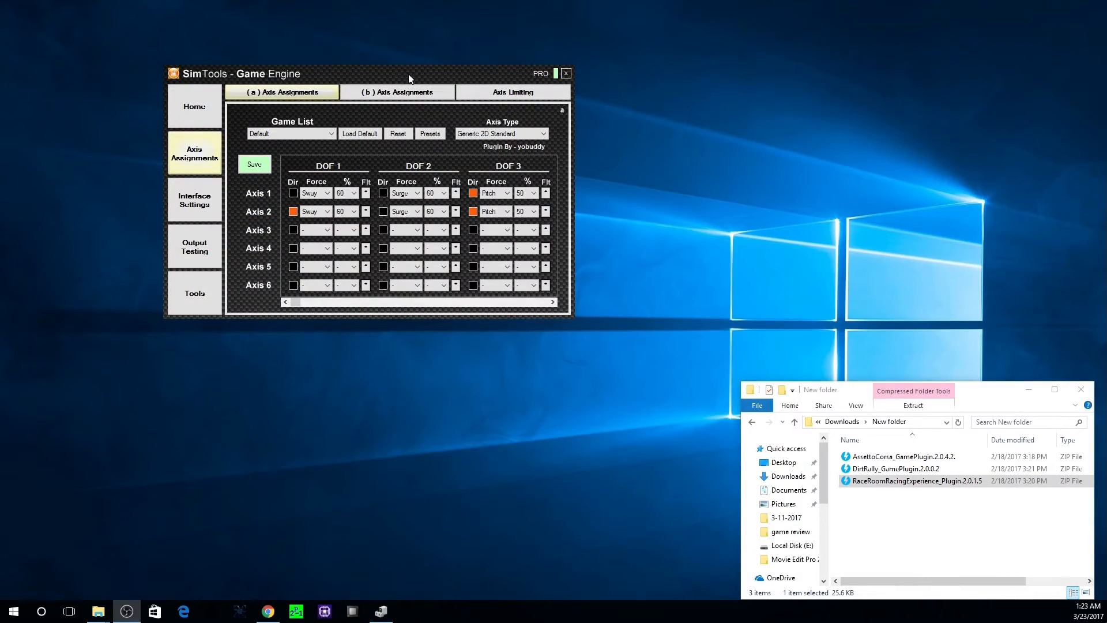
pyautogui.click(196, 109)
pyautogui.moveTo(368, 79); pyautogui.dragTo(230, 122)
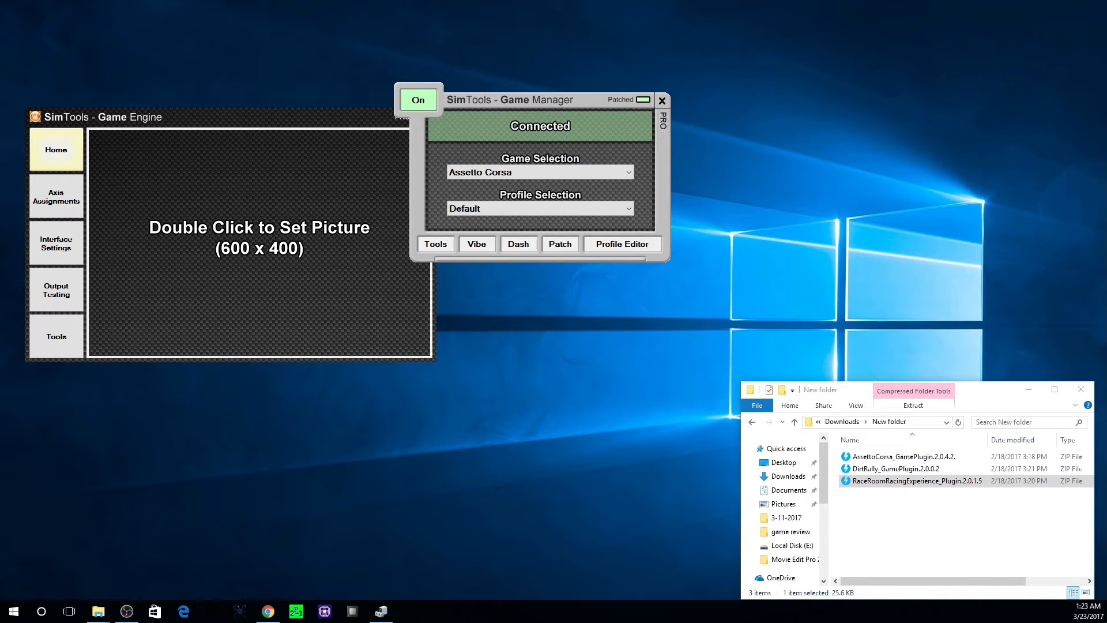
# Arrange the Game Engine and Game Manager windows side by side on the desktop without overlap.
pyautogui.moveTo(541, 107); pyautogui.dragTo(676, 109)
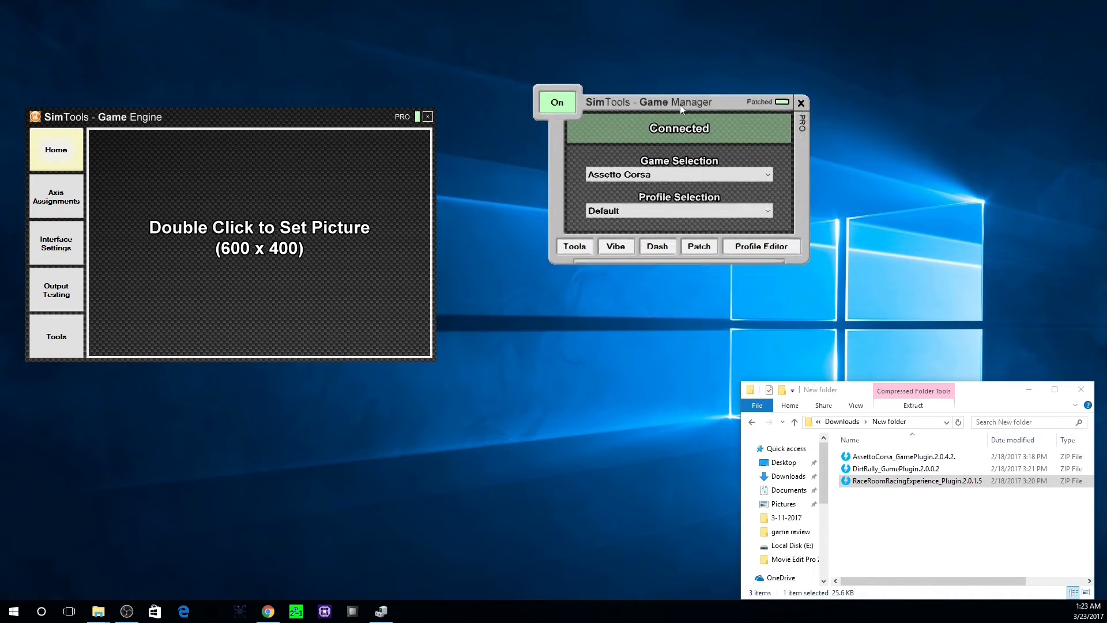
pyautogui.moveTo(317, 127); pyautogui.dragTo(345, 82)
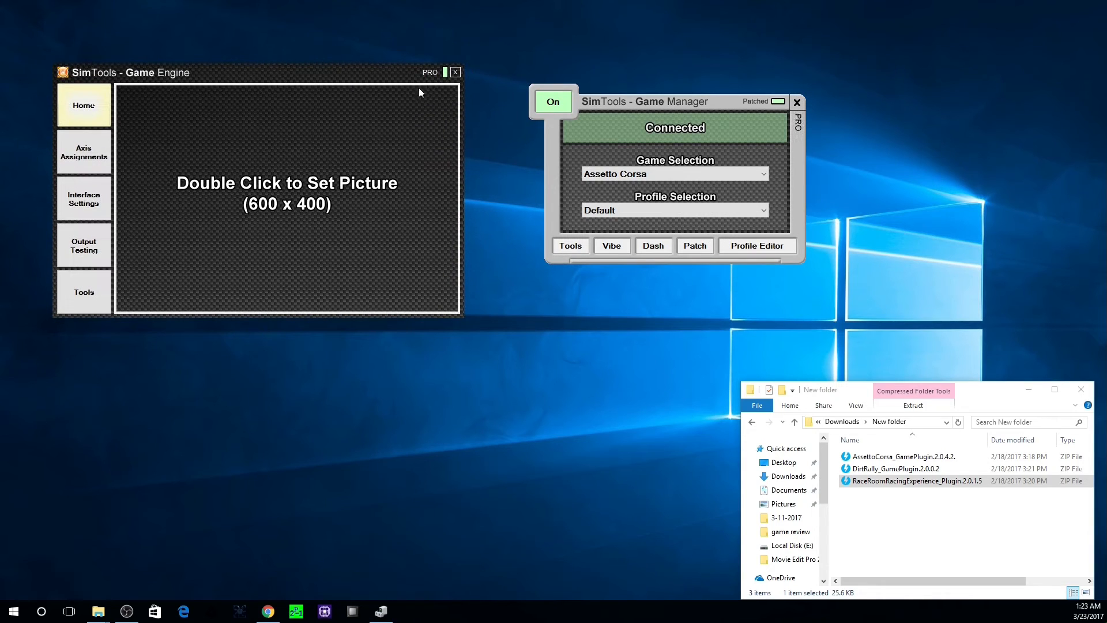
pyautogui.moveTo(637, 110); pyautogui.dragTo(657, 84)
pyautogui.moveTo(358, 74); pyautogui.dragTo(432, 64)
pyautogui.moveTo(626, 75); pyautogui.dragTo(672, 139)
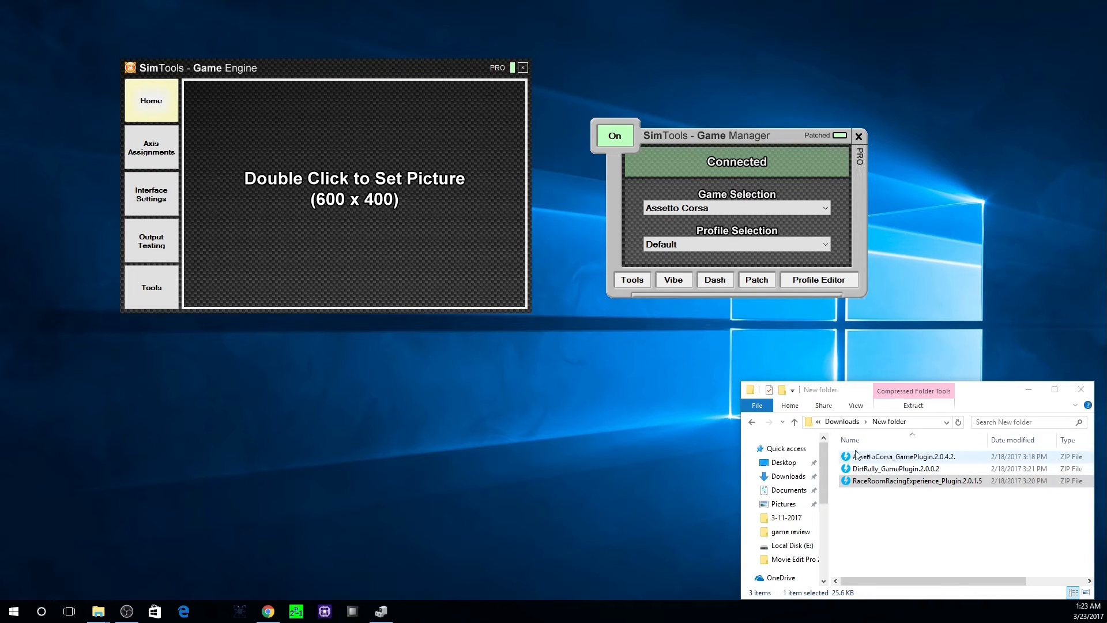
# Select the DirtRally and RaceRoomRacingExperience plugin archives and show the Game Manager's list of selectable games.
pyautogui.moveTo(896, 504); pyautogui.dragTo(896, 464)
pyautogui.click(730, 211)
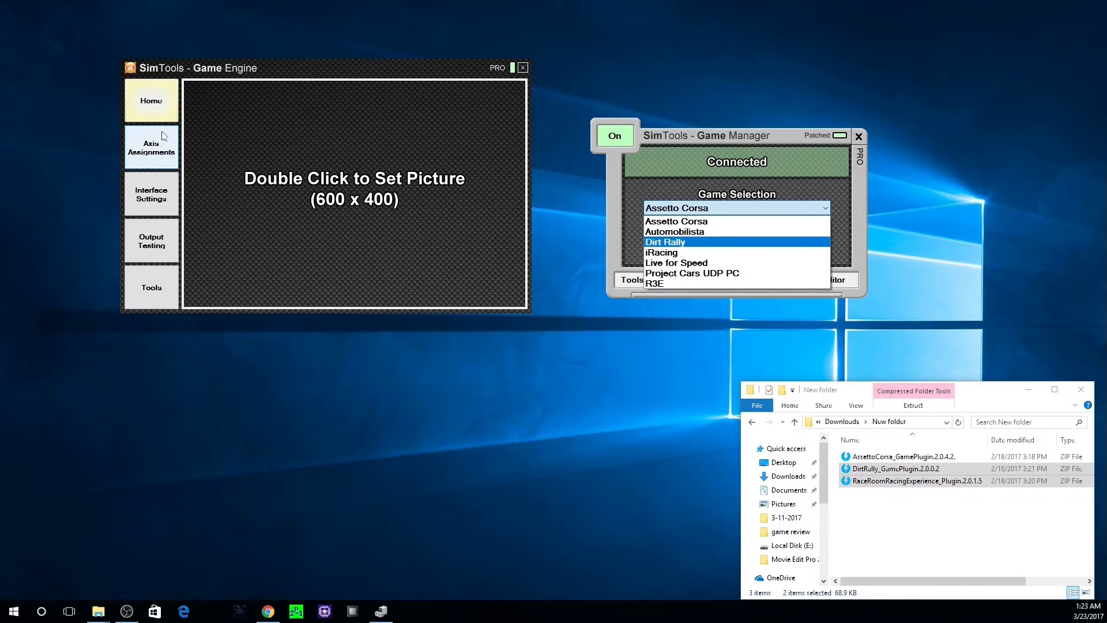
# Show the Game Engine's Interface Settings and review the interface types for Interface1, keeping SCN.
pyautogui.click(161, 211)
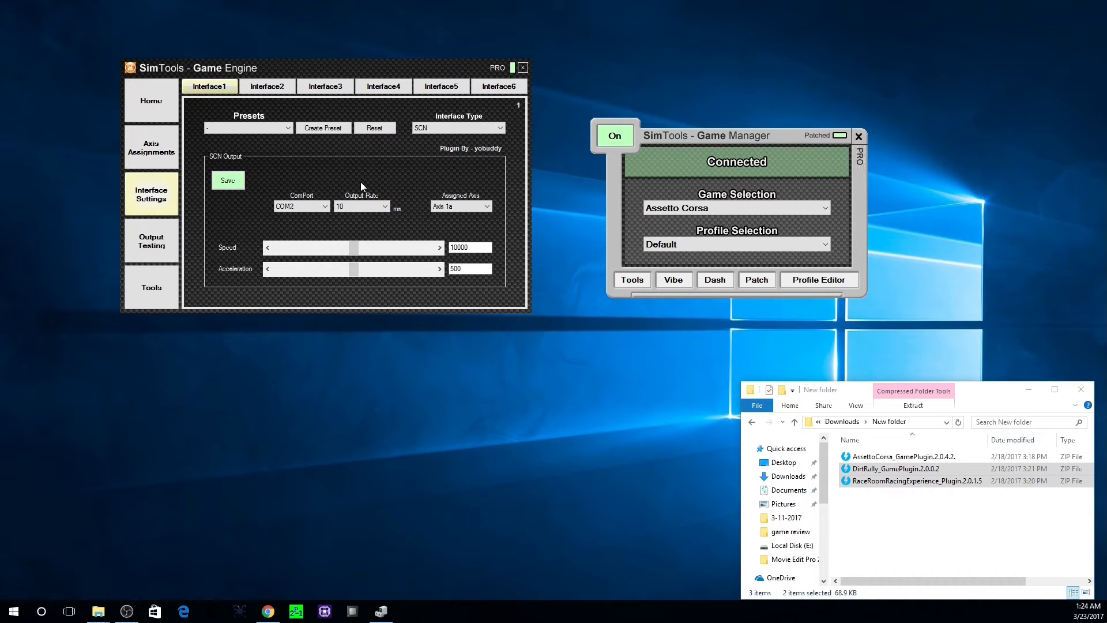
pyautogui.click(459, 132)
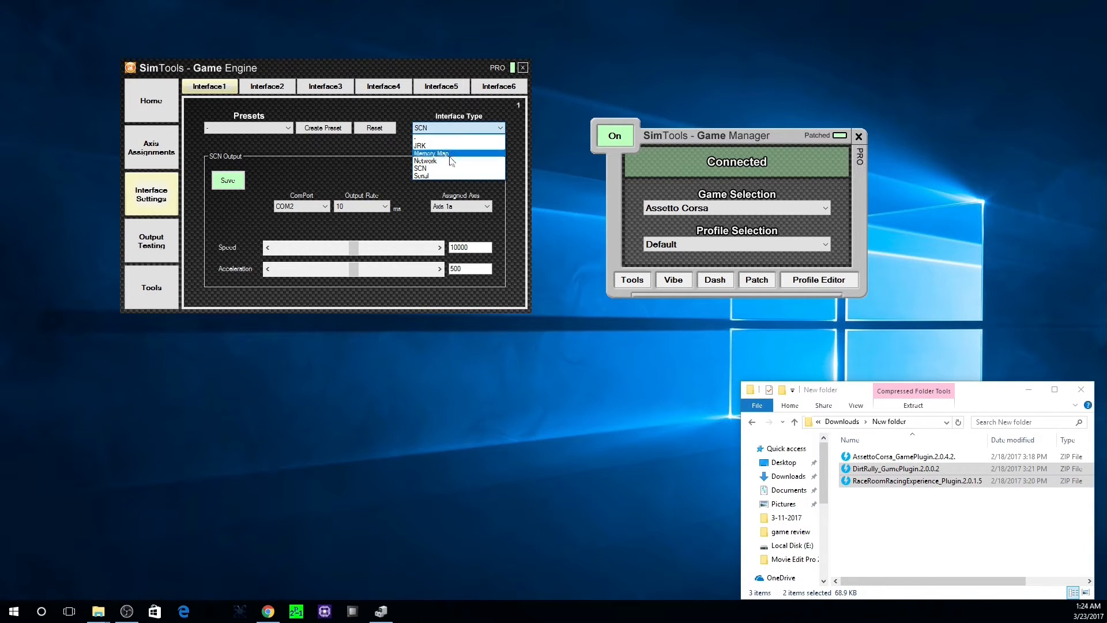
pyautogui.click(448, 169)
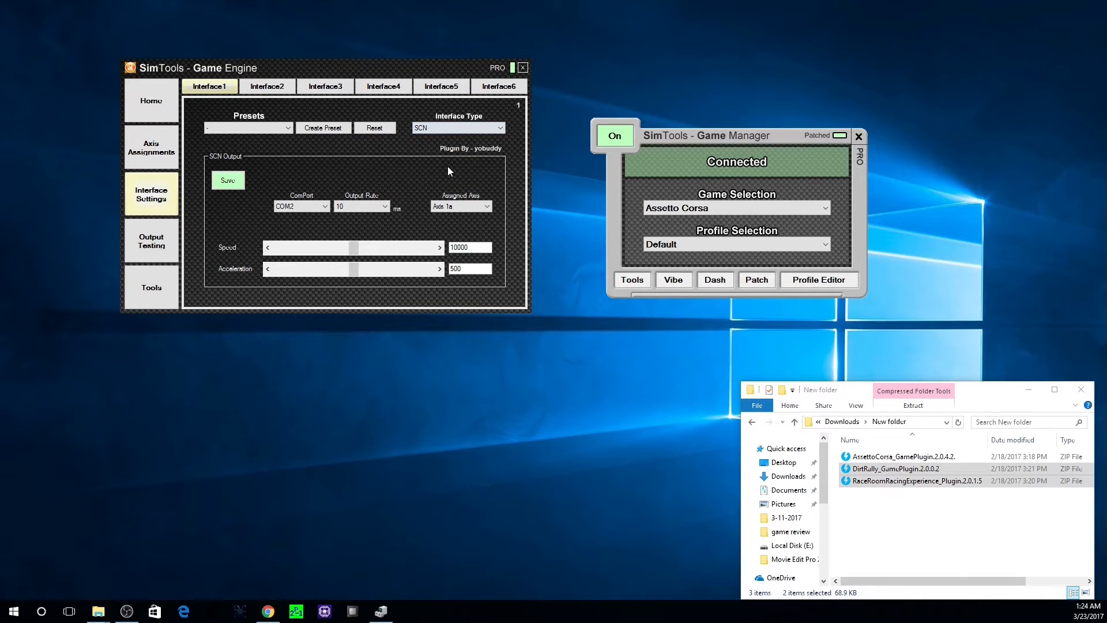
# Look through the settings of Interface1 to Interface6 and return to Interface1.
pyautogui.click(274, 90)
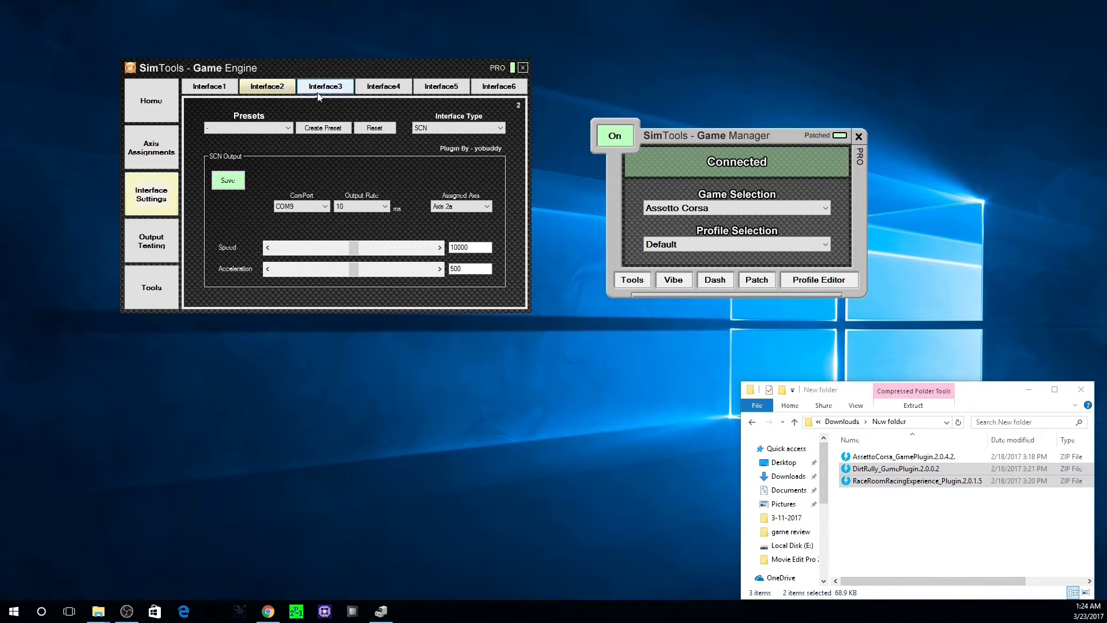
pyautogui.click(208, 87)
pyautogui.click(270, 91)
pyautogui.click(325, 87)
pyautogui.click(384, 86)
pyautogui.click(437, 89)
pyautogui.click(497, 89)
pyautogui.click(327, 88)
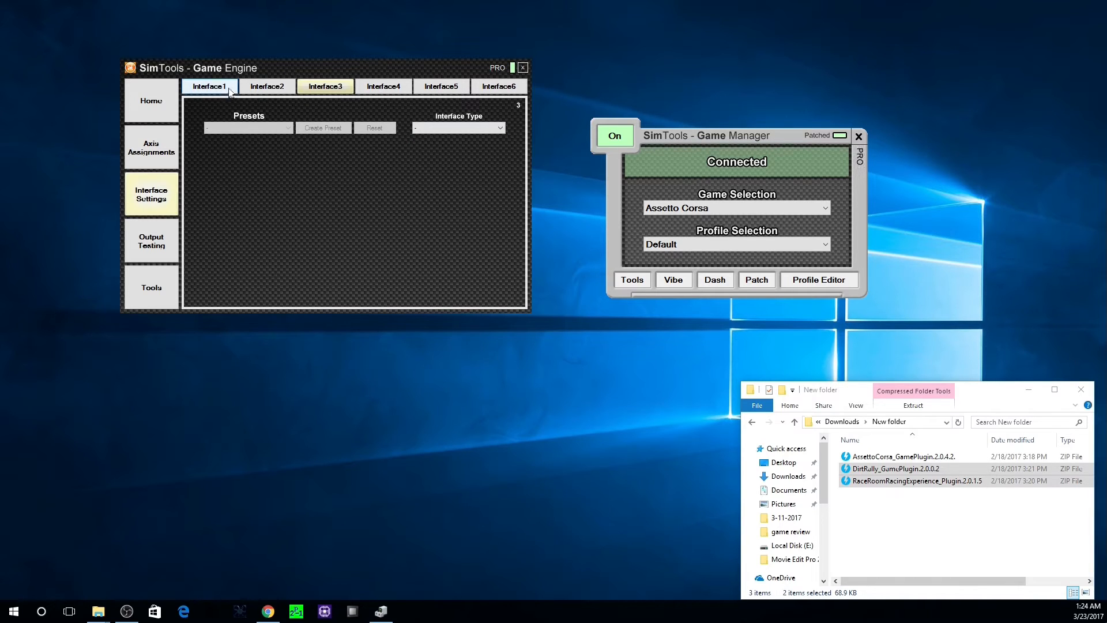
pyautogui.click(220, 86)
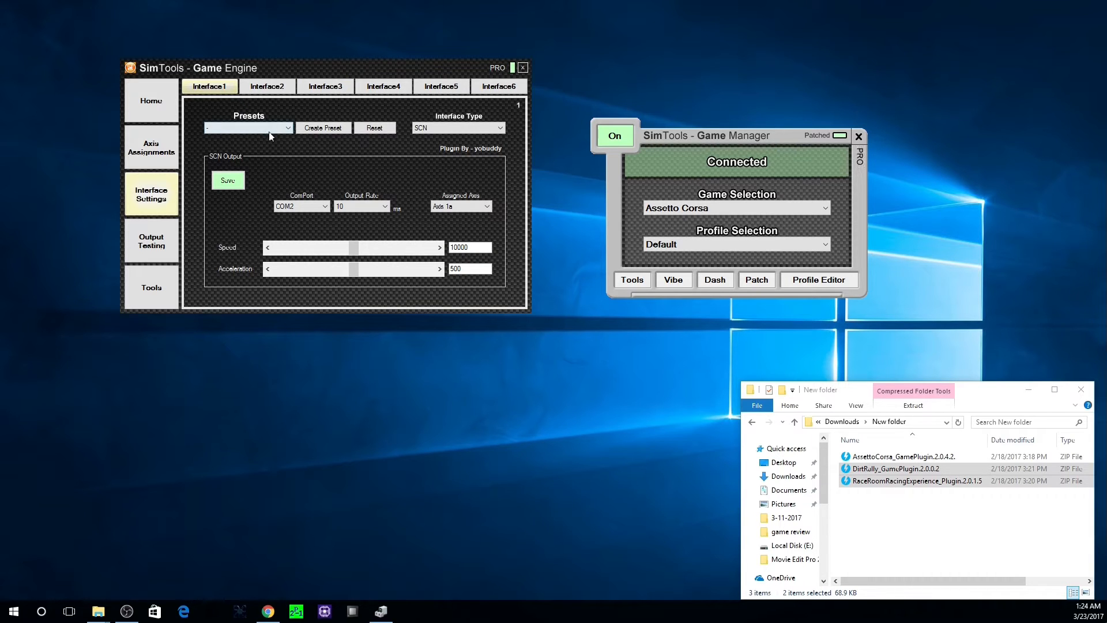
pyautogui.click(438, 130)
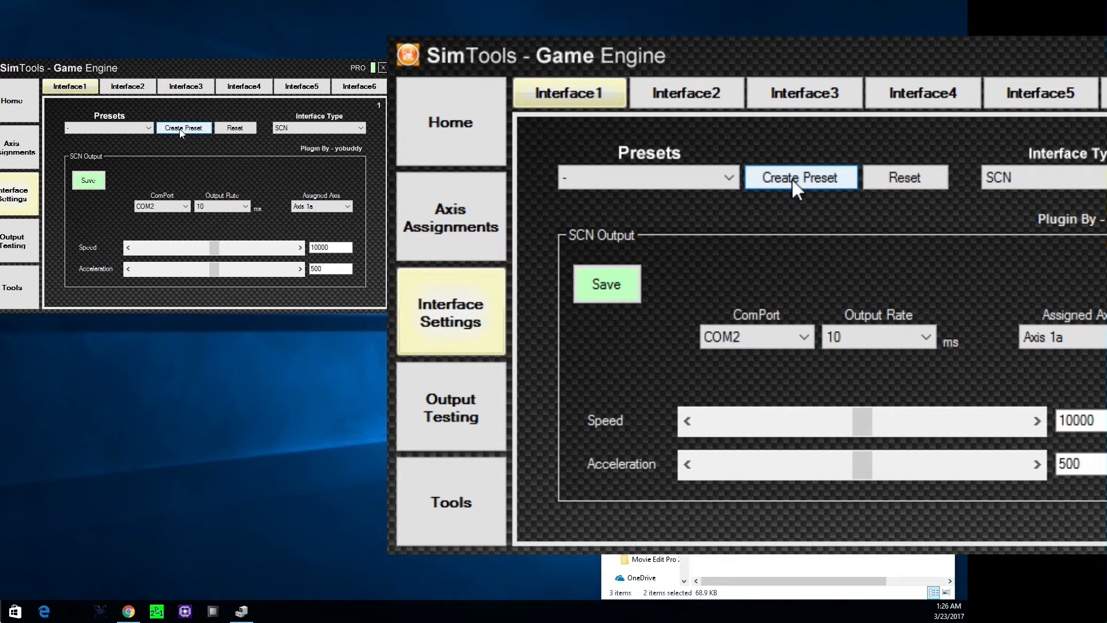
# Inspect Interface1's available COM ports without changing the choice and compare its settings with those of Interface2.
pyautogui.click(162, 206)
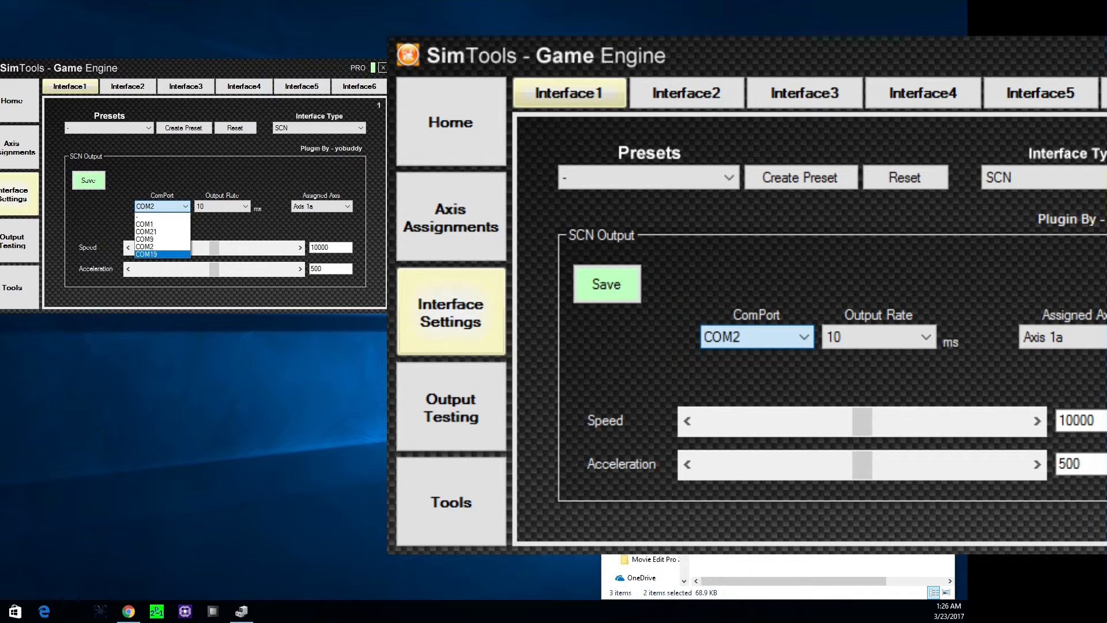
pyautogui.press('Escape')
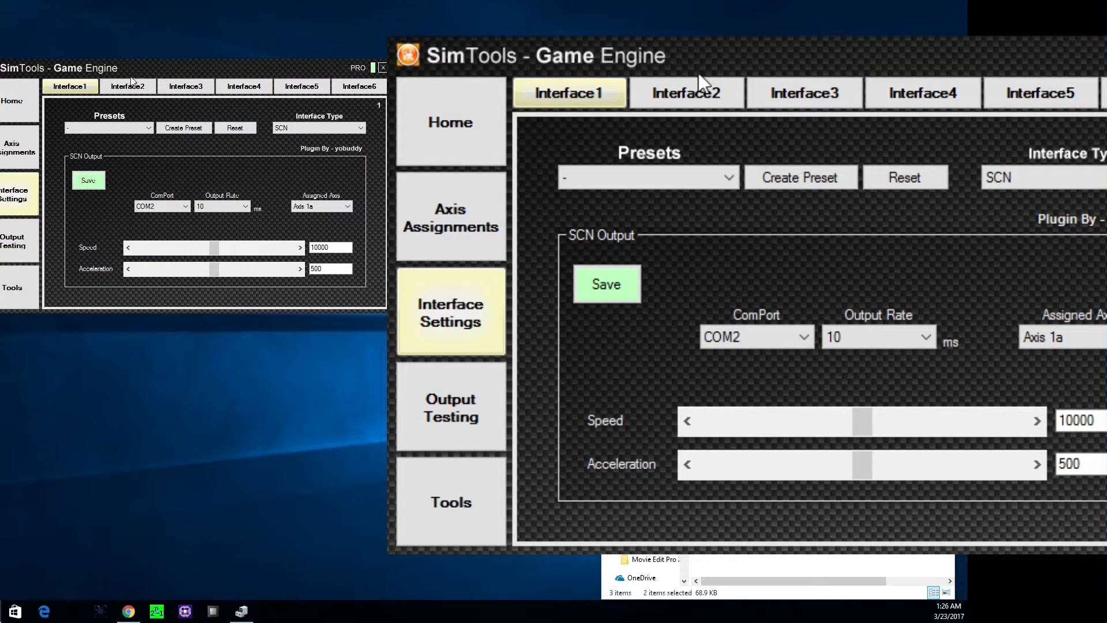
pyautogui.click(127, 86)
pyautogui.click(70, 86)
pyautogui.click(127, 86)
pyautogui.click(70, 87)
pyautogui.click(141, 91)
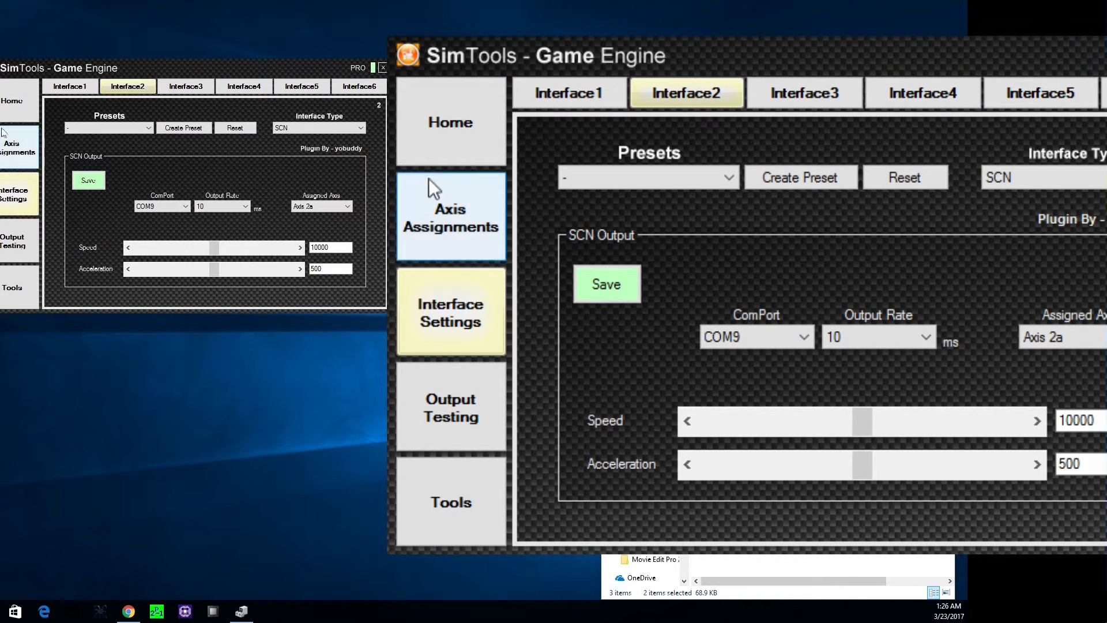
pyautogui.click(68, 87)
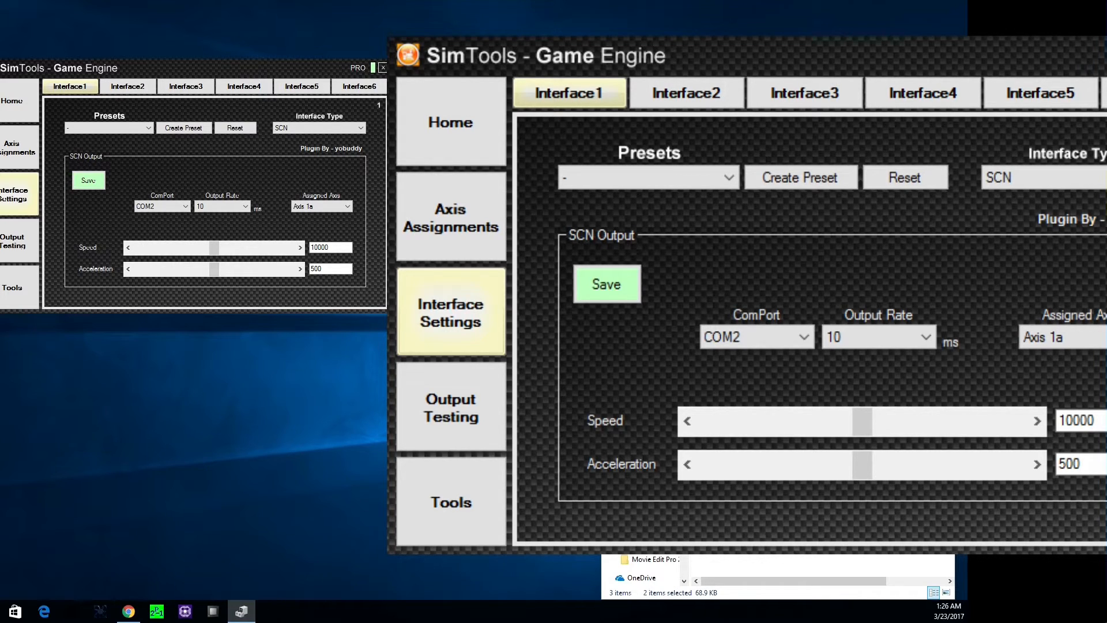
# Bring Device Manager into view below the Game Engine to show the Ports (COM & LPT) entries.
pyautogui.moveTo(634, 135); pyautogui.dragTo(258, 286)
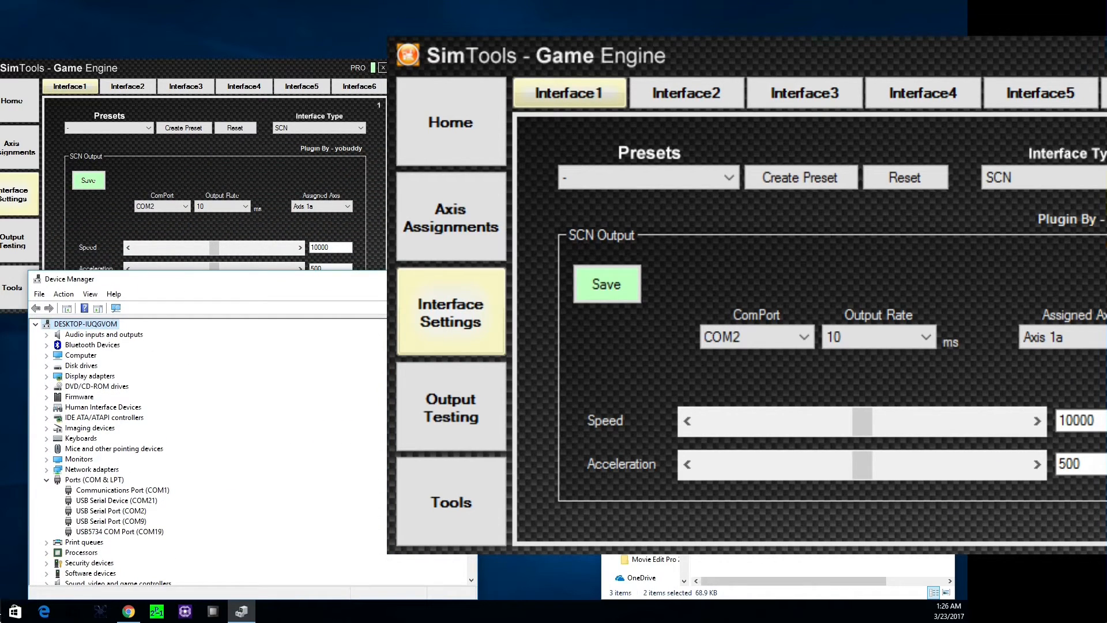
pyautogui.click(225, 19)
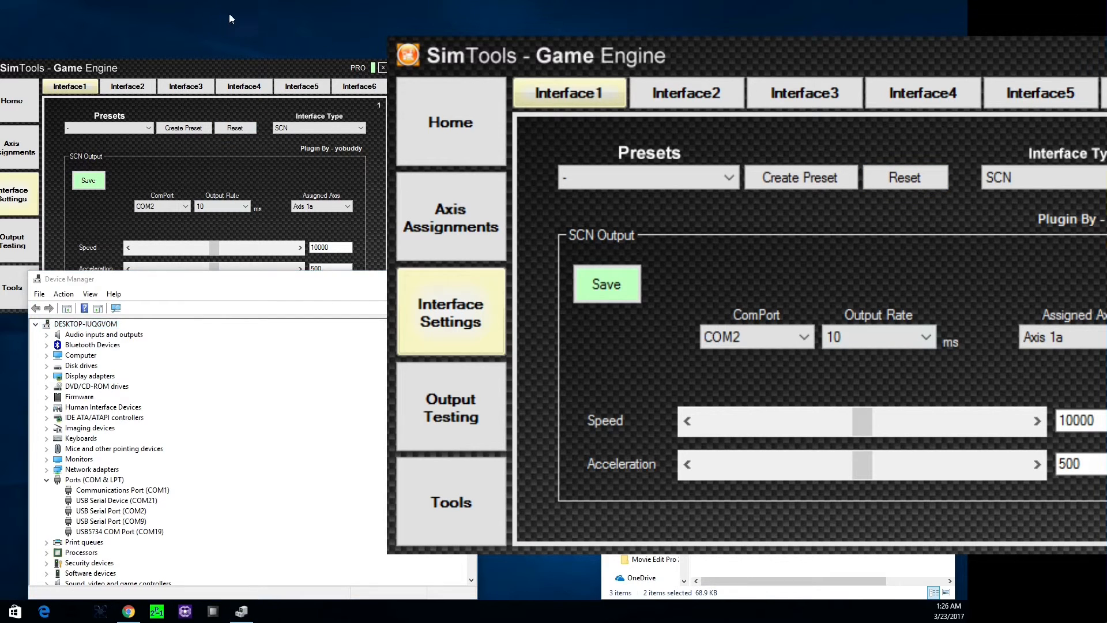
pyautogui.moveTo(309, 11); pyautogui.dragTo(296, 9)
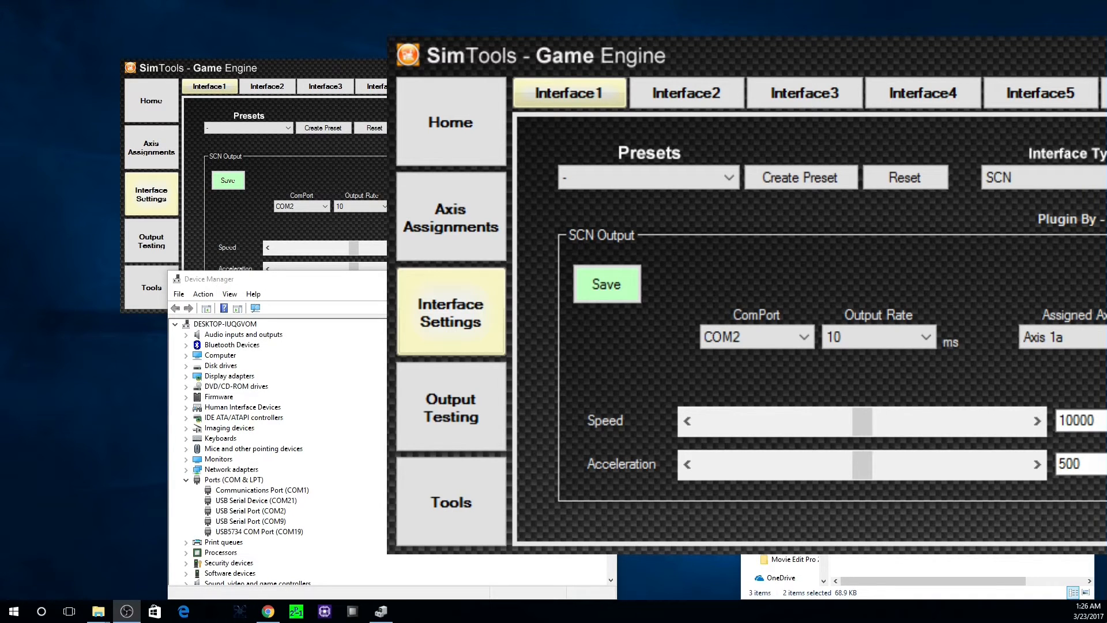
# Search Windows for "divice m" and open Device Manager from the results.
pyautogui.click(23, 614)
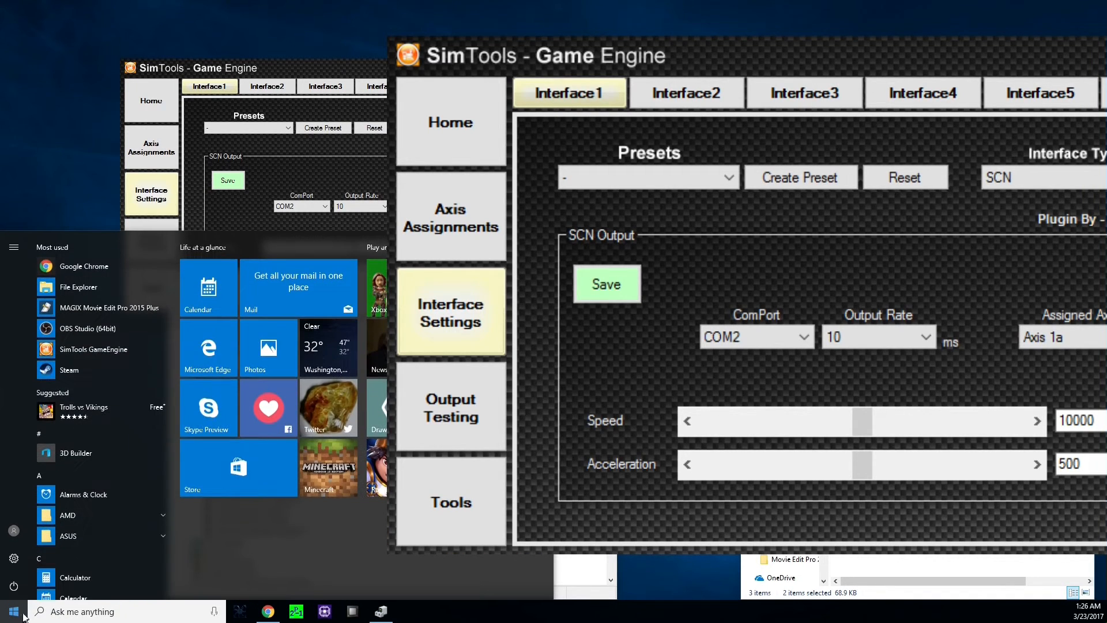
pyautogui.click(92, 613)
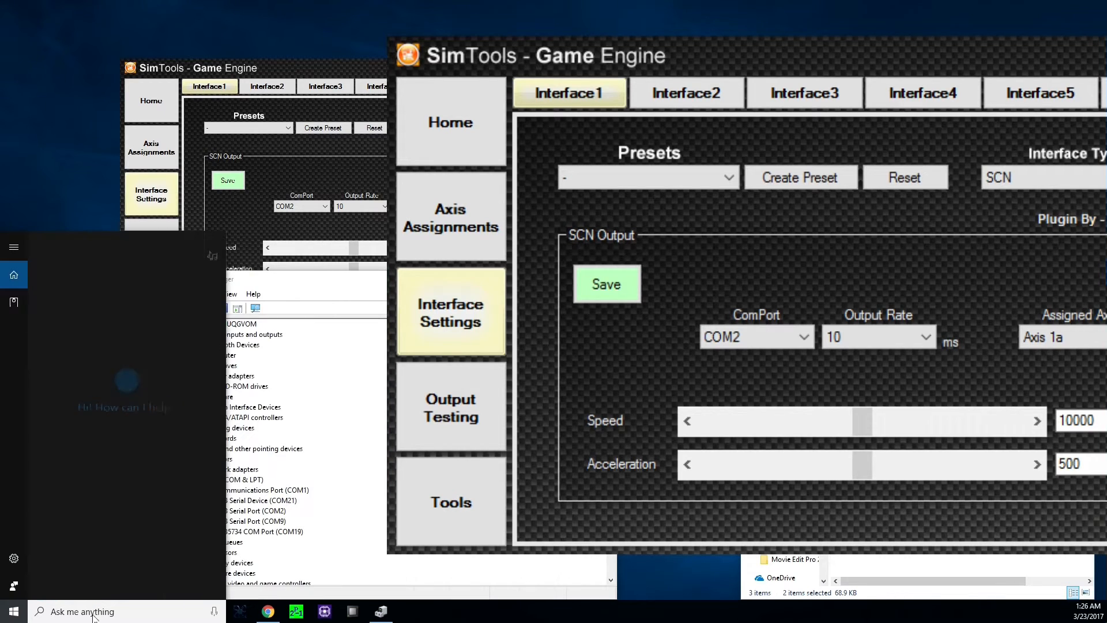
pyautogui.write('divice m')
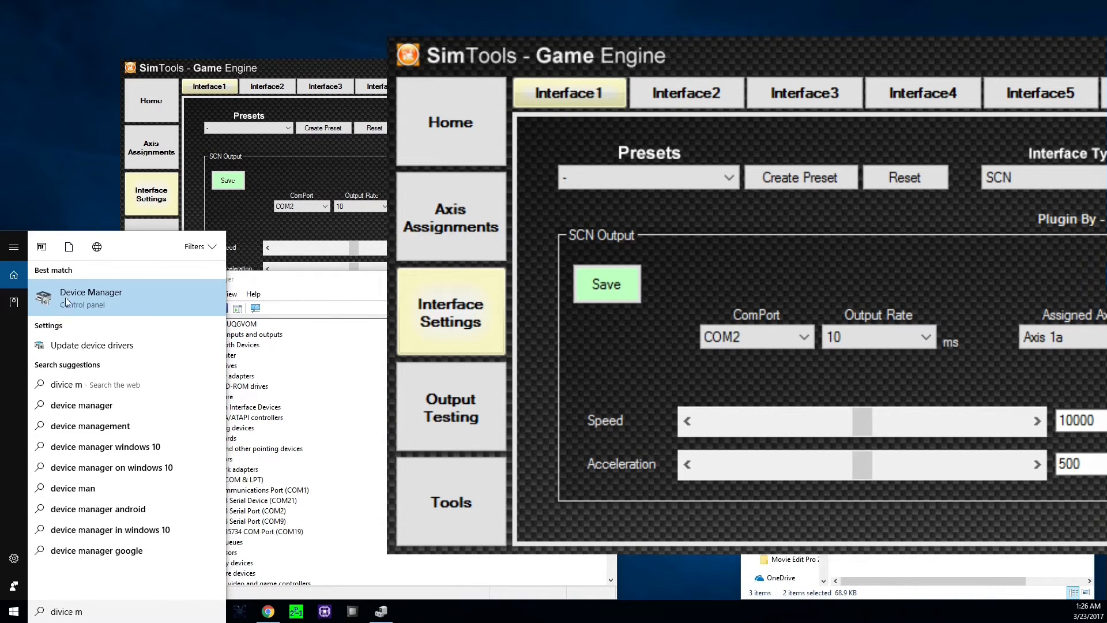
pyautogui.click(66, 301)
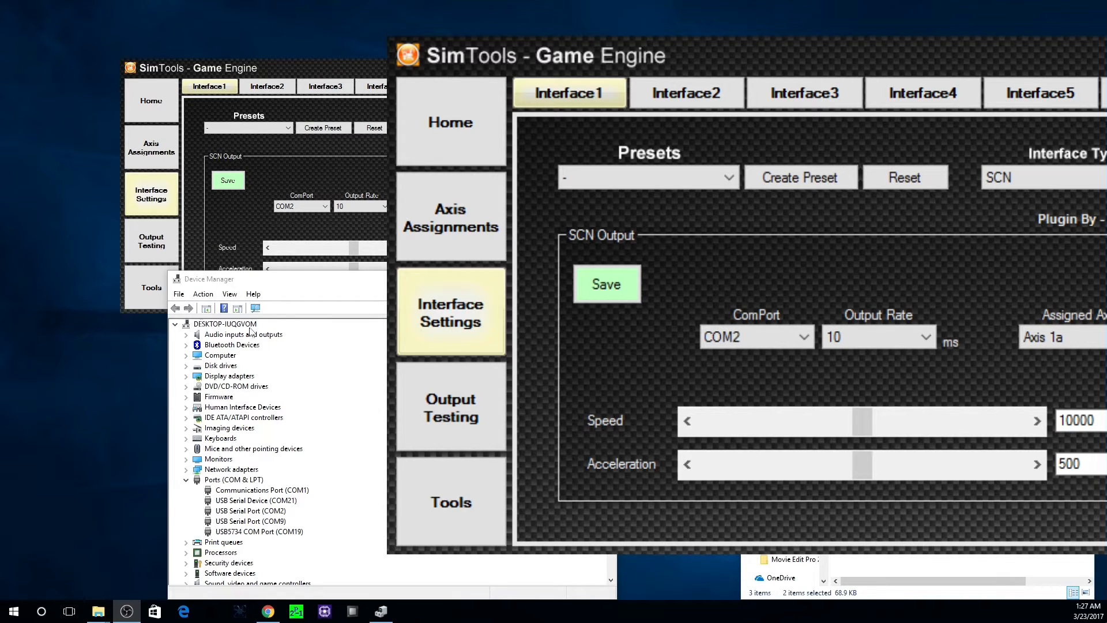
# Move and enlarge the Device Manager window to examine the devices under Ports (COM & LPT), and close it.
pyautogui.click(317, 281)
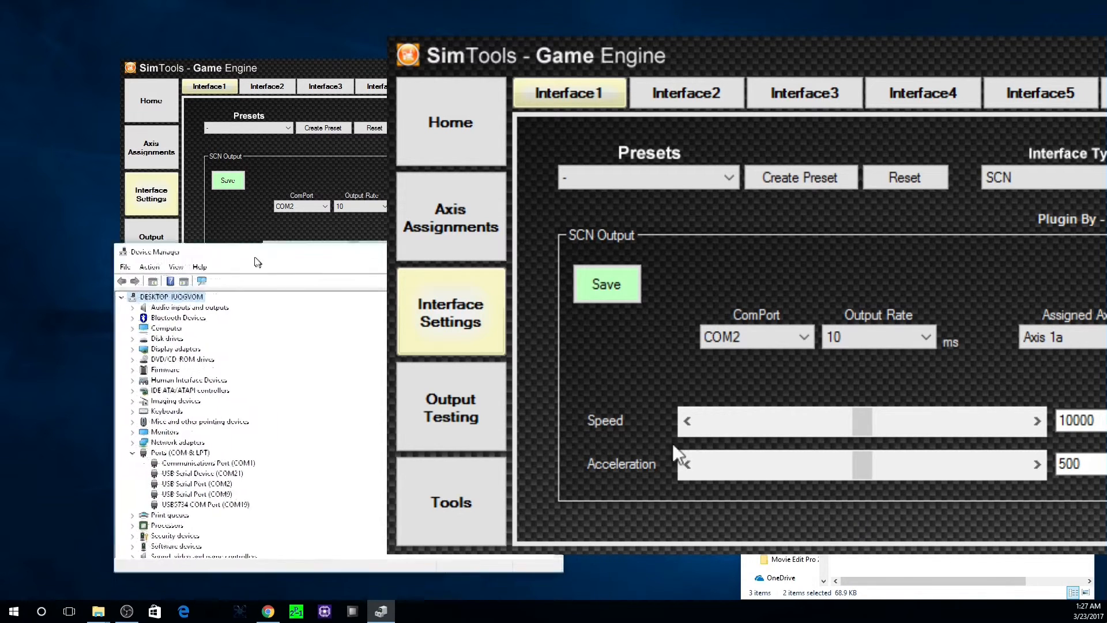
pyautogui.moveTo(298, 282); pyautogui.dragTo(158, 138)
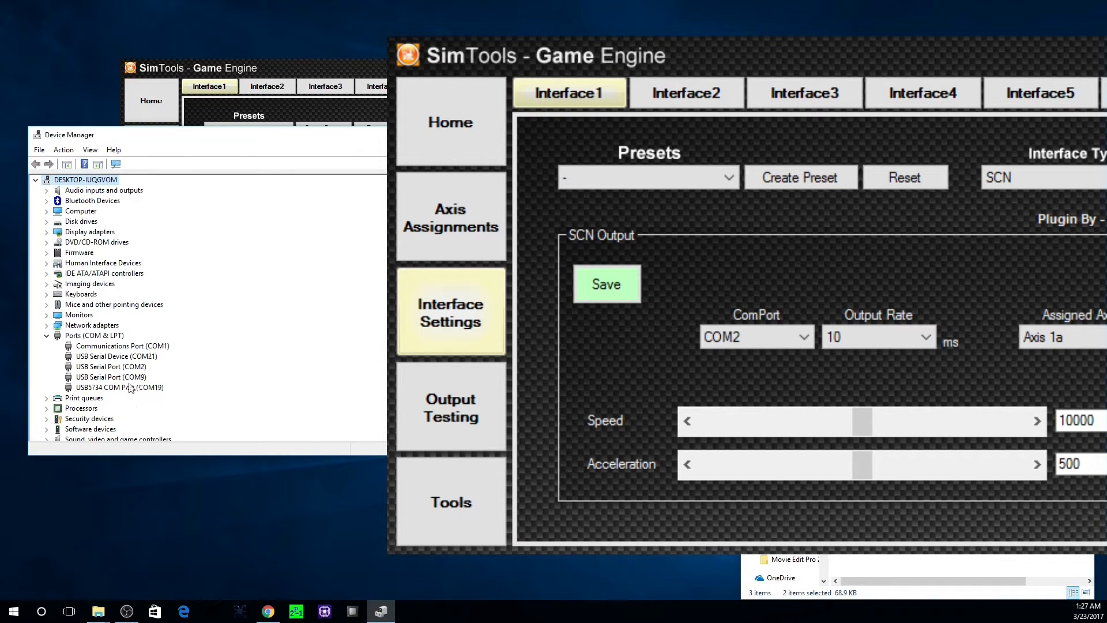
pyautogui.moveTo(210, 142); pyautogui.dragTo(190, 304)
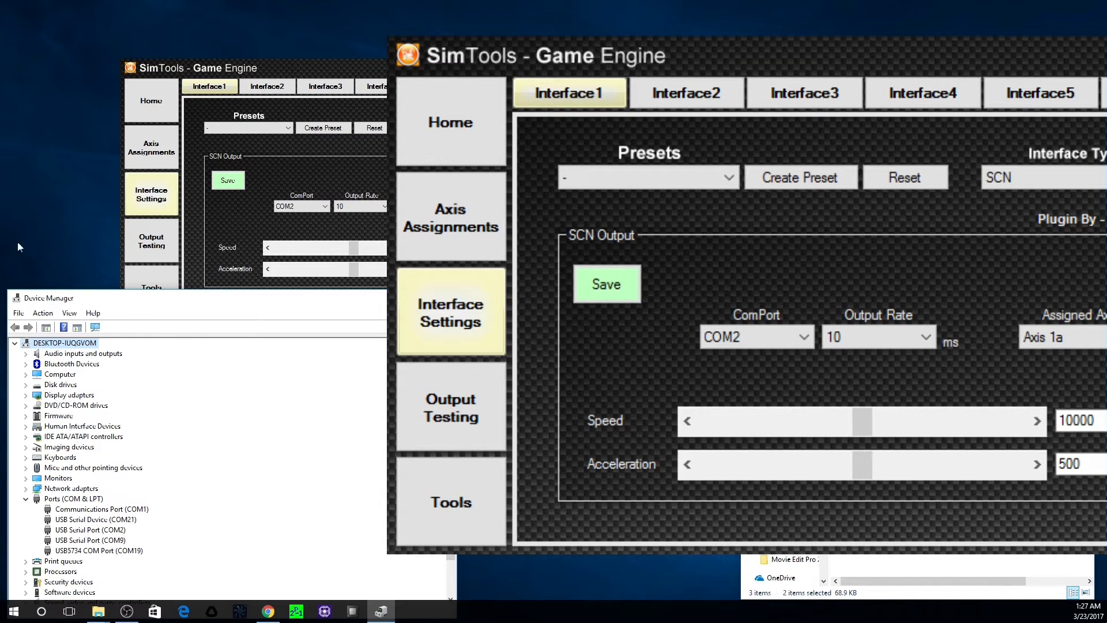
pyautogui.moveTo(131, 301); pyautogui.dragTo(171, 102)
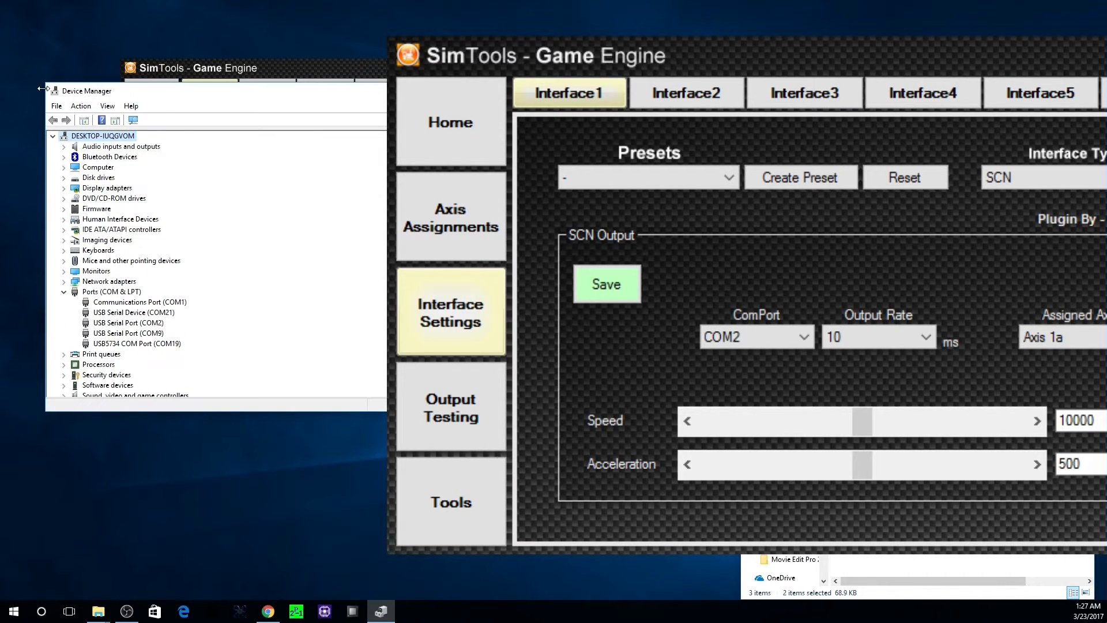
pyautogui.moveTo(46, 83); pyautogui.dragTo(10, 13)
pyautogui.moveTo(15, 413); pyautogui.dragTo(3, 600)
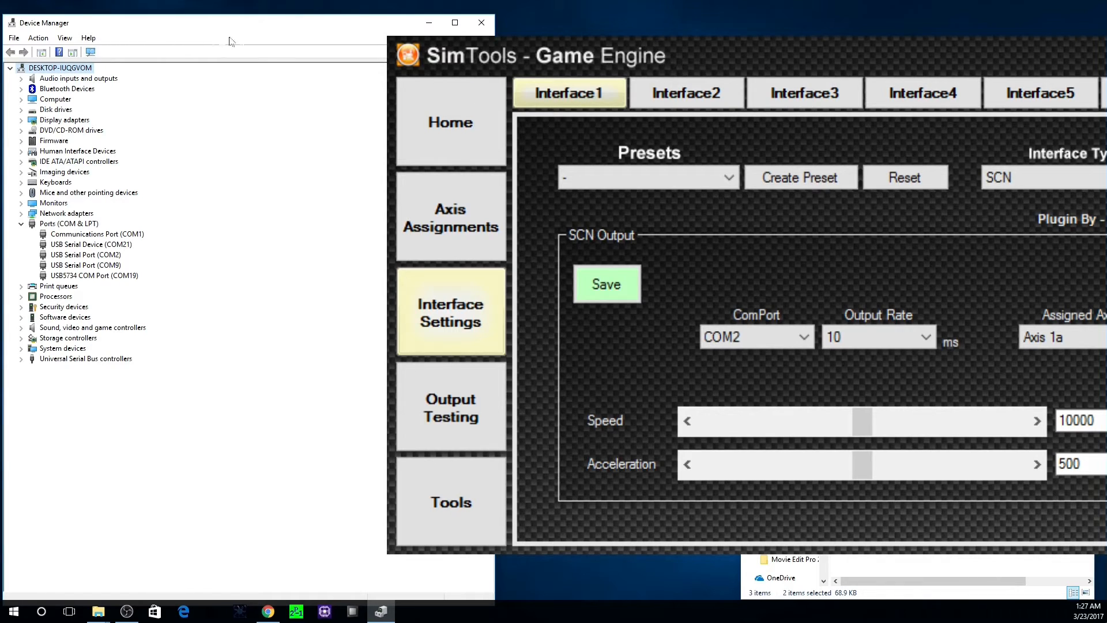
pyautogui.click(490, 27)
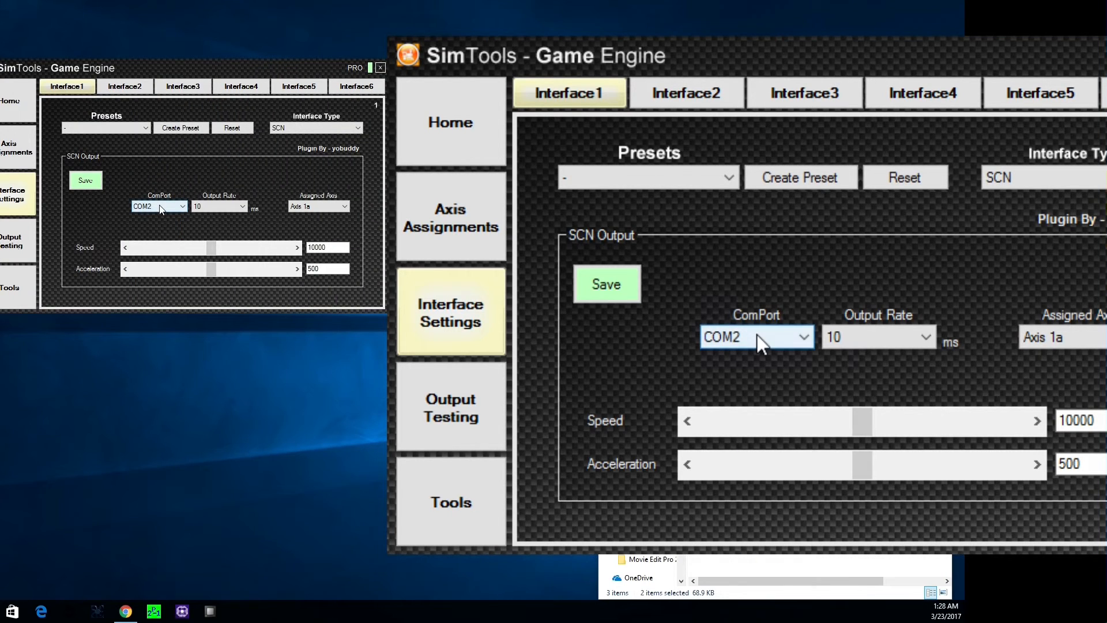
# Show Interface2's settings, reposition the Game Engine window and display the Assigned Axis choices.
pyautogui.click(120, 91)
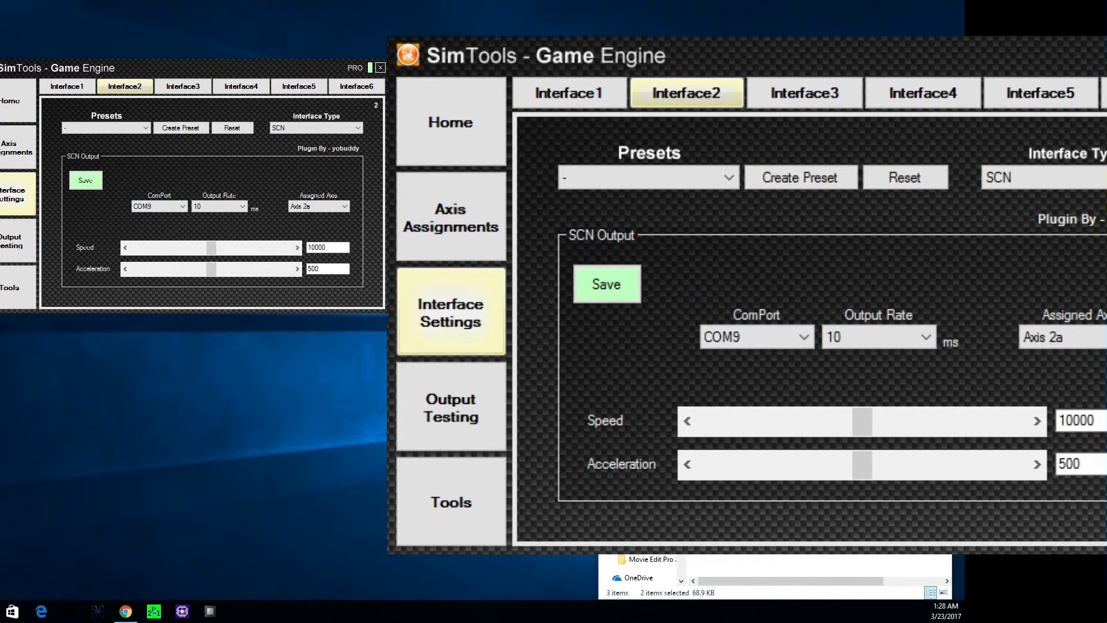
pyautogui.moveTo(106, 69); pyautogui.dragTo(148, 64)
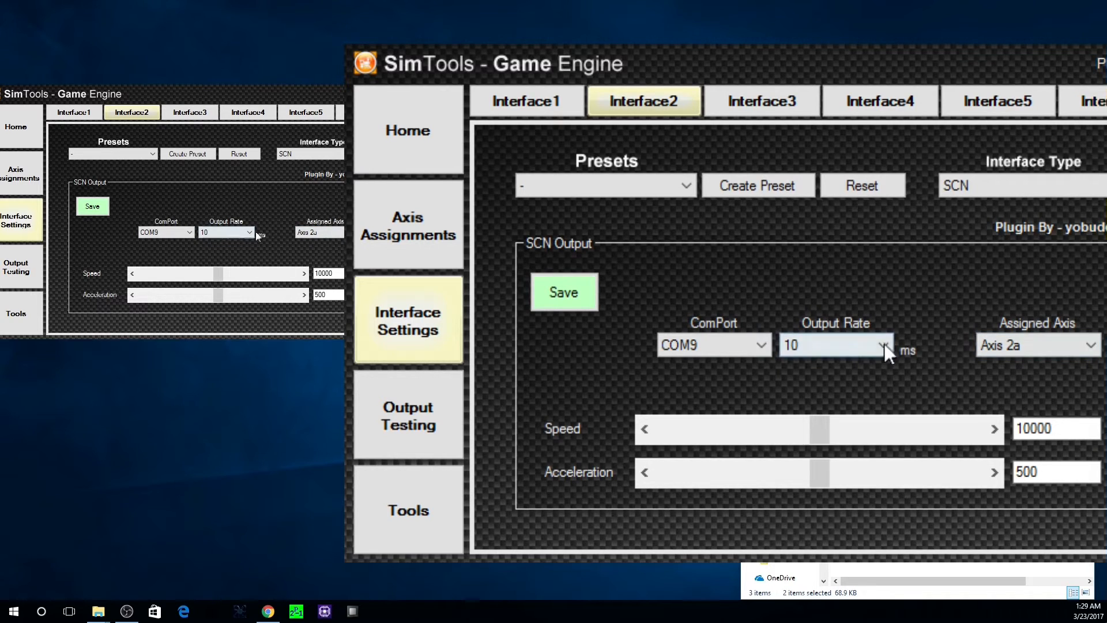
pyautogui.click(1018, 344)
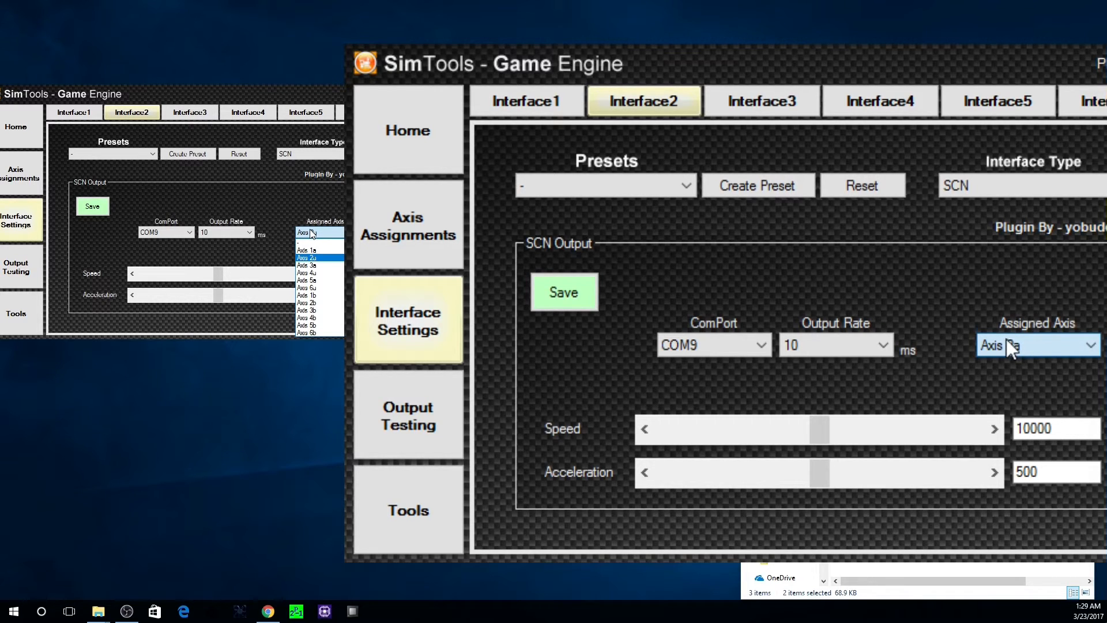
# Compare the assigned axis of Interface1 with that of Interface2, leaving both selections as they are.
pyautogui.click(513, 101)
pyautogui.click(519, 101)
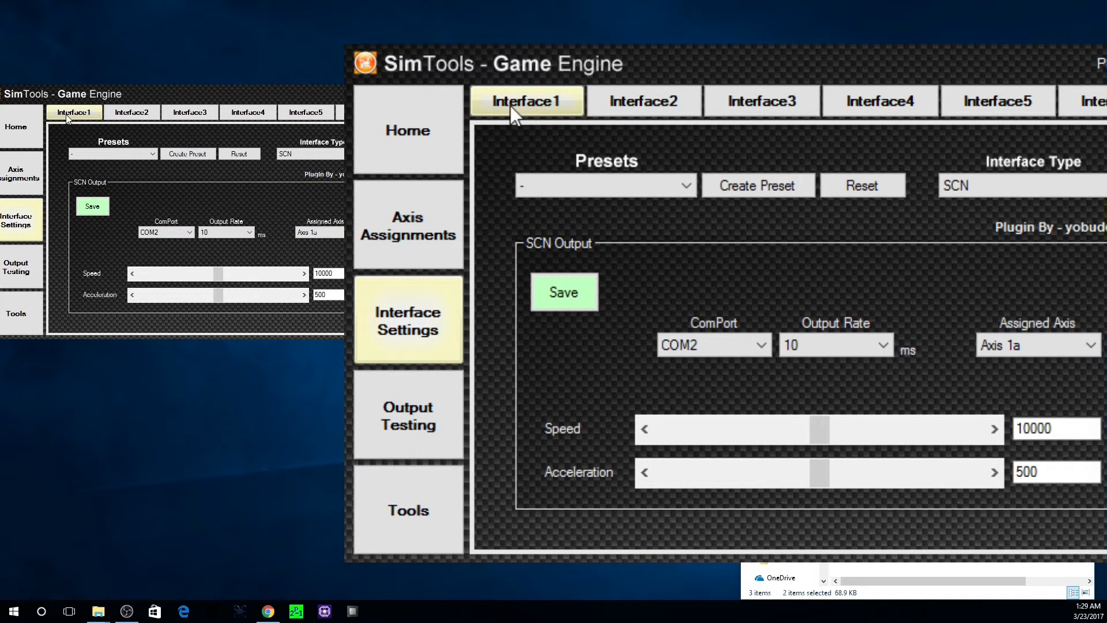
pyautogui.click(1016, 351)
pyautogui.click(1016, 351)
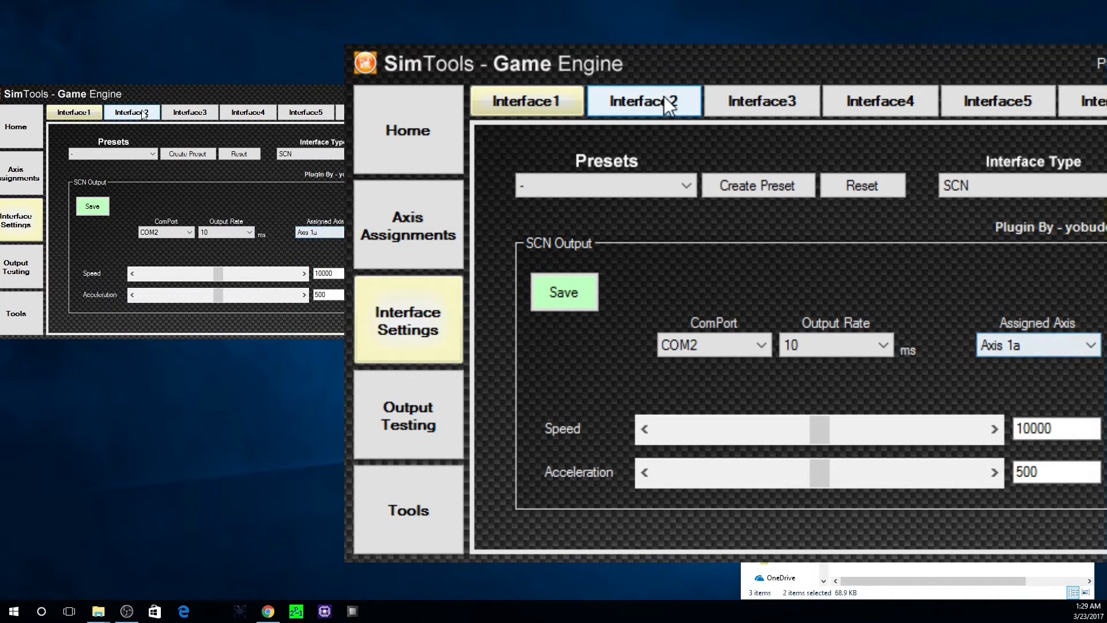
pyautogui.click(652, 93)
pyautogui.click(1044, 349)
pyautogui.click(1044, 349)
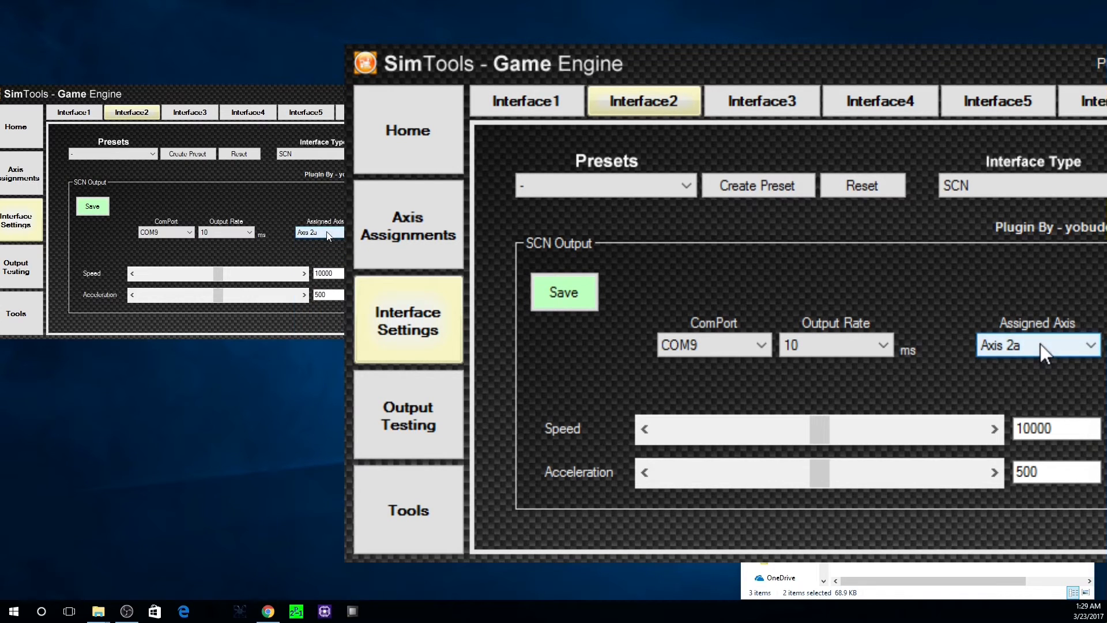
# Compare the (a) and (b) Axis Assignments pages, ending on the (a) page.
pyautogui.click(406, 236)
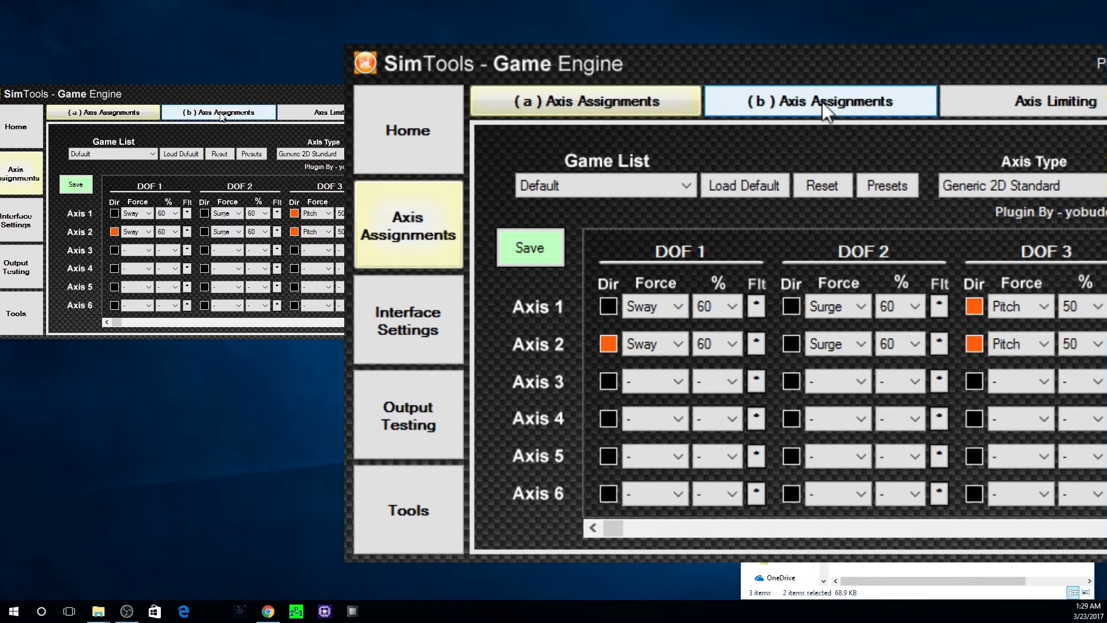
pyautogui.click(757, 98)
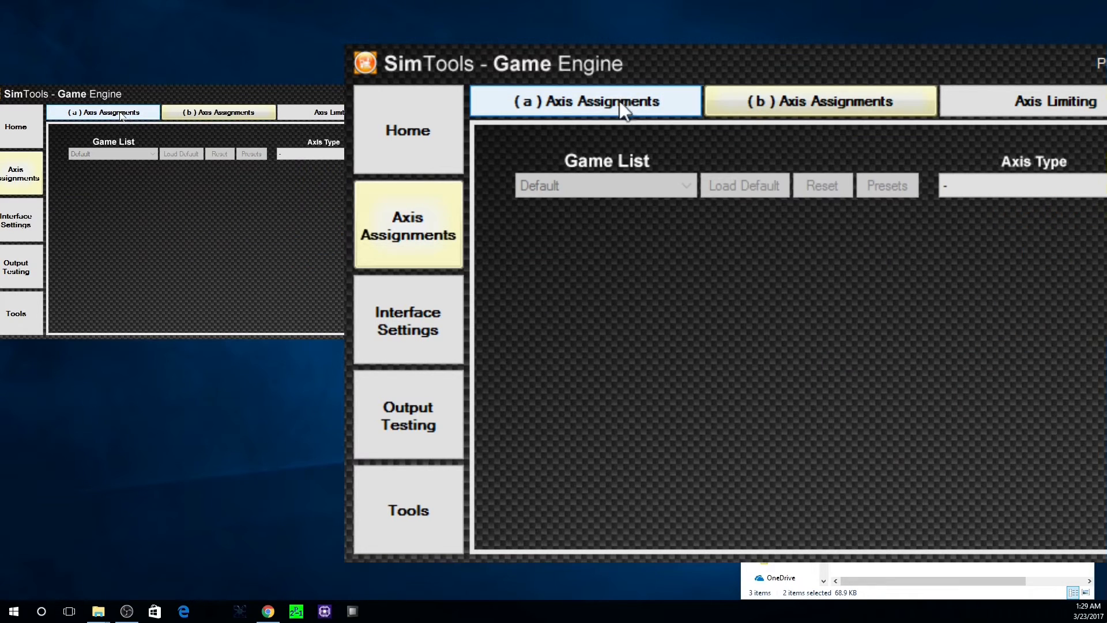
pyautogui.click(554, 92)
pyautogui.click(825, 102)
pyautogui.click(563, 103)
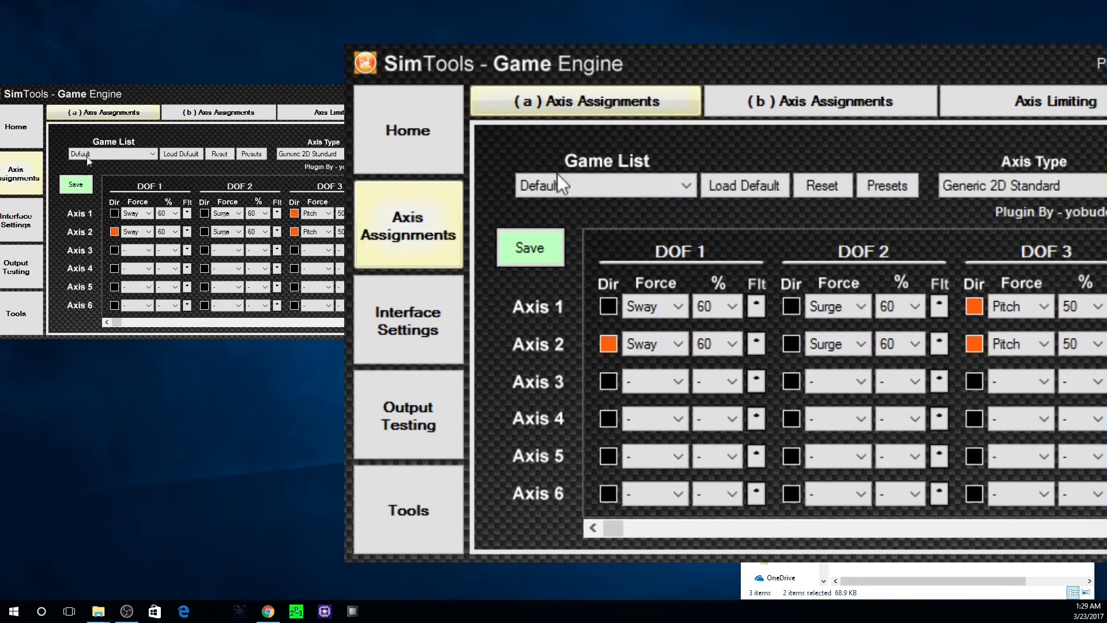
# Examine Interface2's Assigned Axis choices and its Speed and Acceleration values in the interface settings.
pyautogui.click(379, 319)
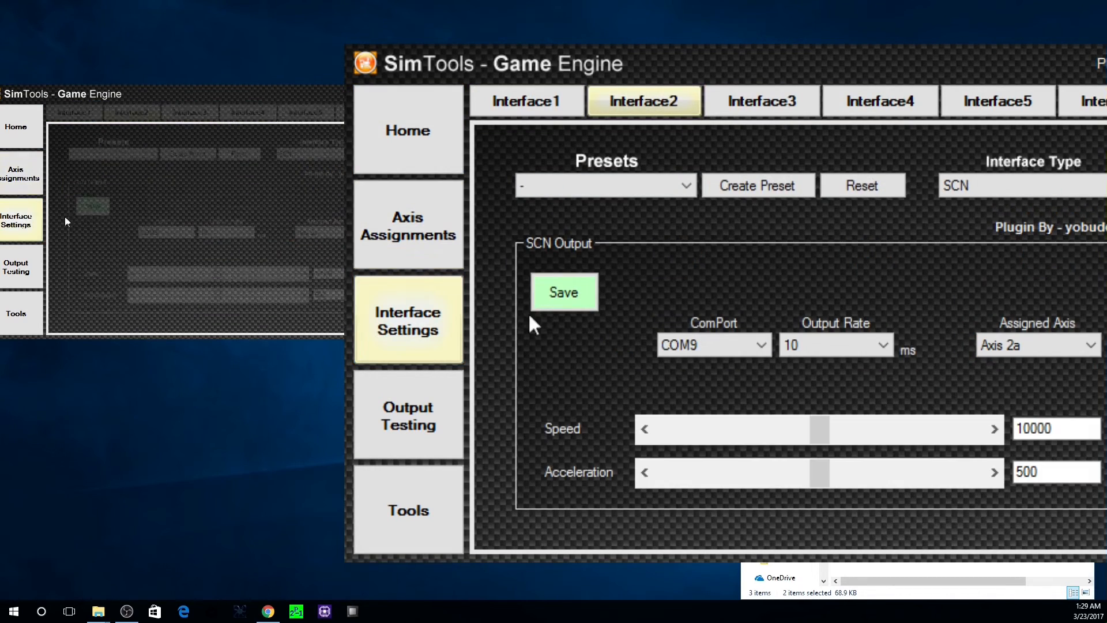
pyautogui.click(307, 232)
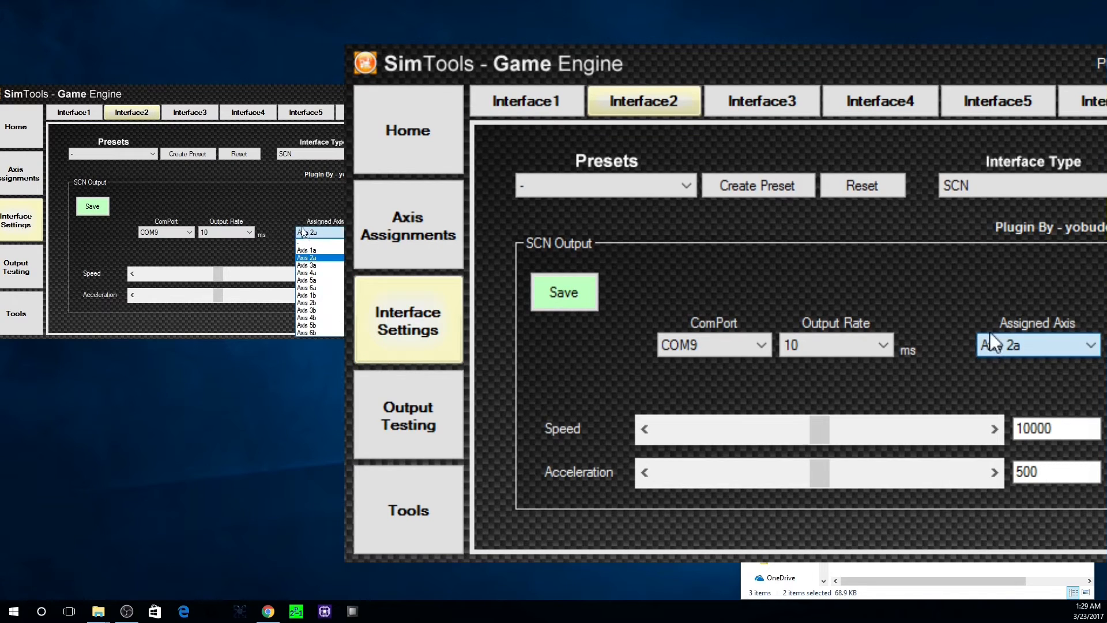
pyautogui.click(278, 202)
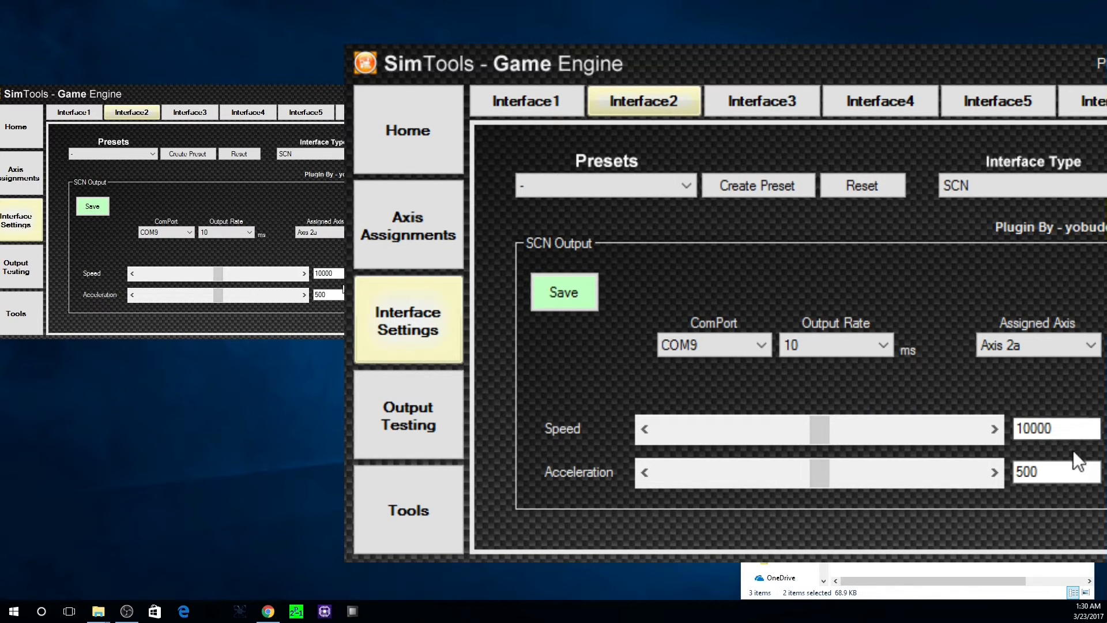
pyautogui.moveTo(334, 275); pyautogui.dragTo(306, 276)
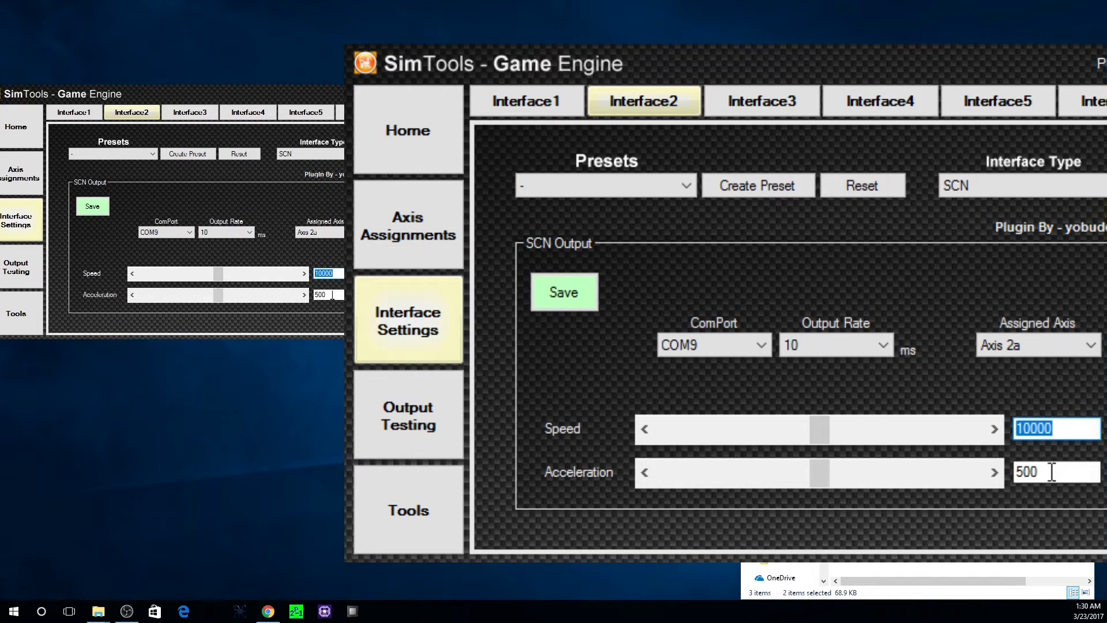
pyautogui.moveTo(332, 294); pyautogui.dragTo(298, 291)
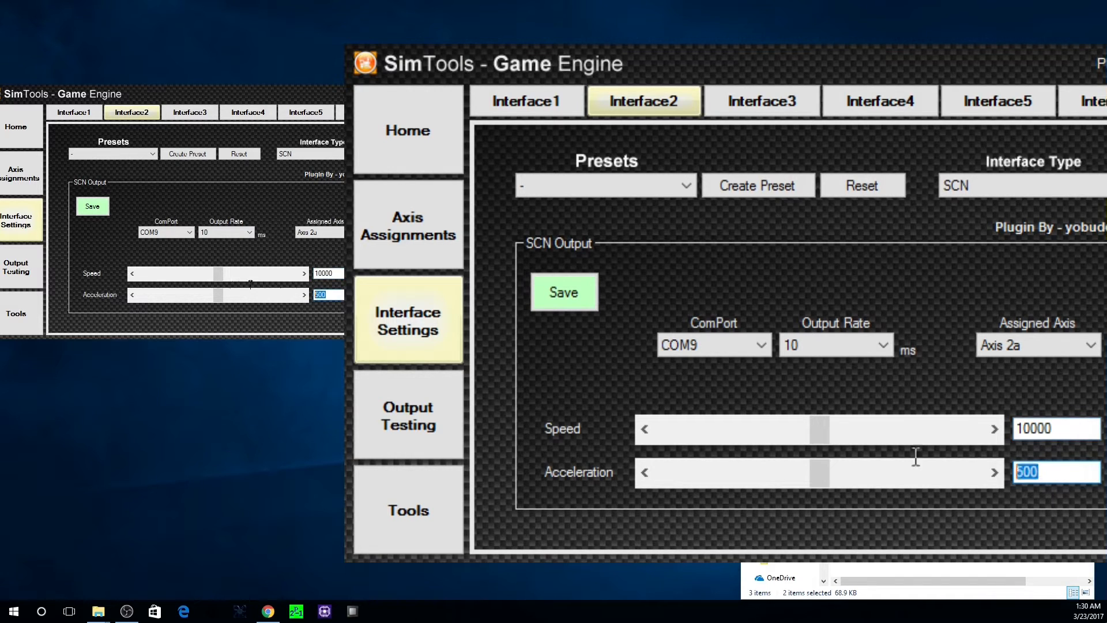
# Reposition the Game Engine window and compare the SCN output settings of Interface1 and Interface2.
pyautogui.moveTo(259, 92); pyautogui.dragTo(322, 75)
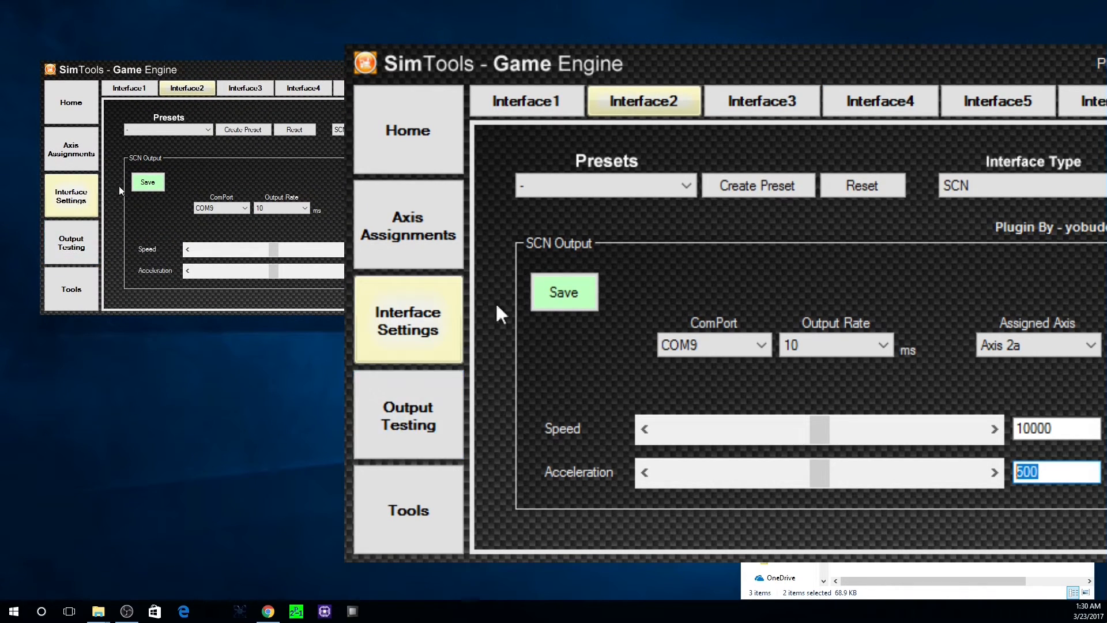
pyautogui.click(524, 105)
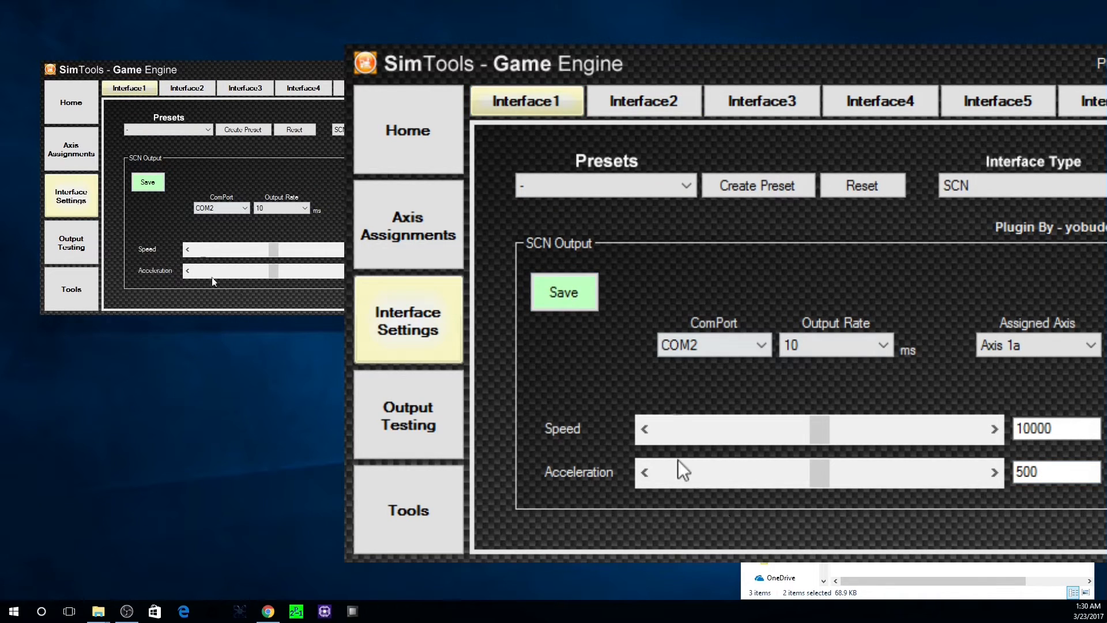
pyautogui.click(656, 98)
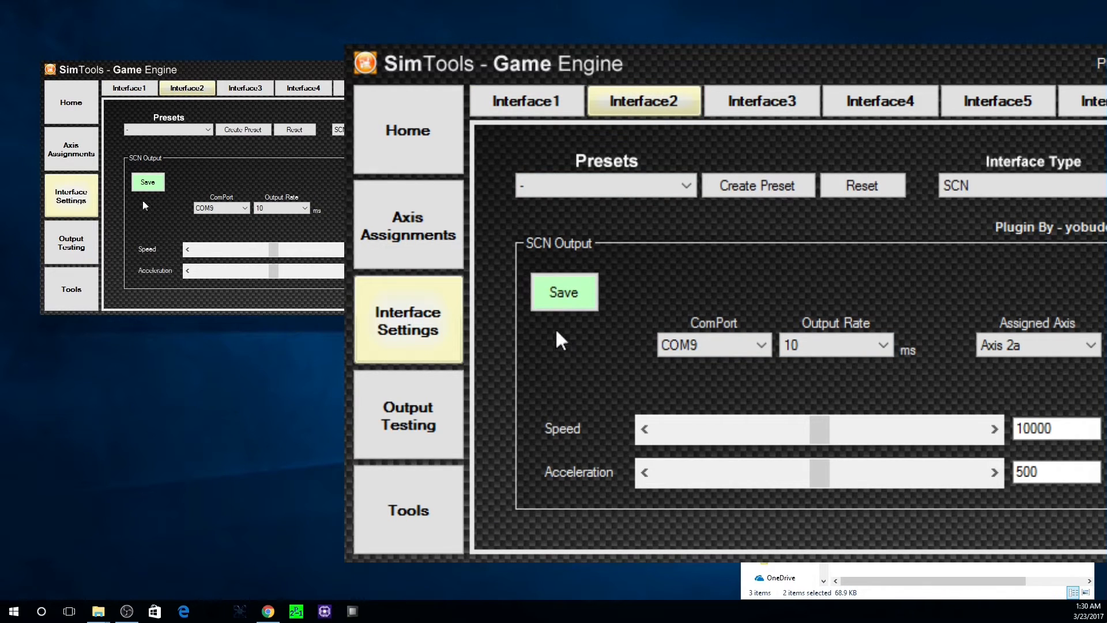
pyautogui.click(522, 99)
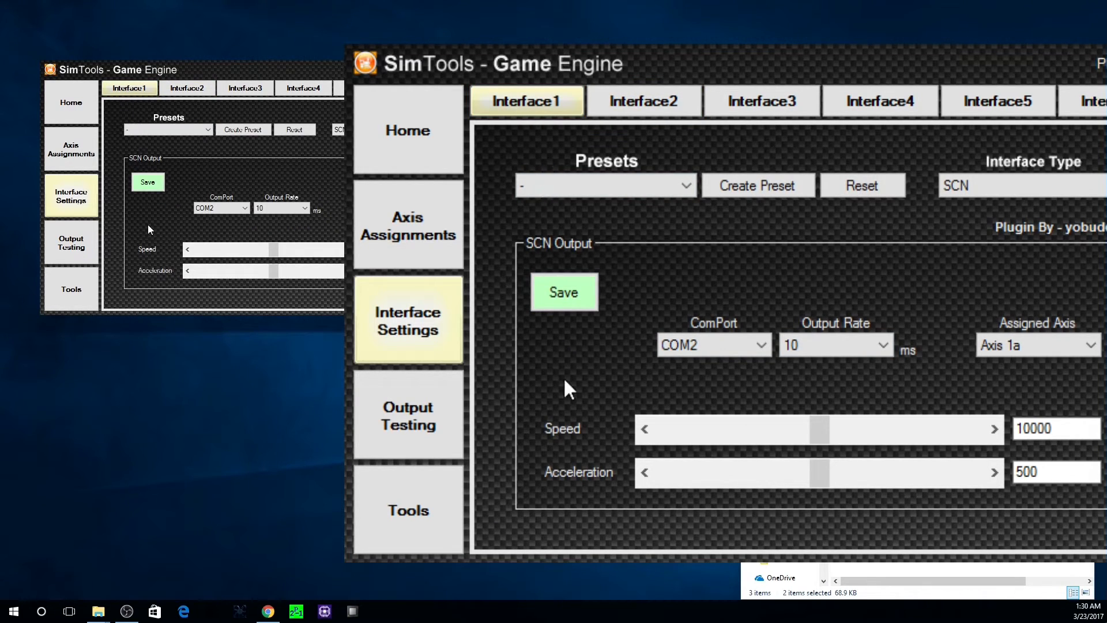
# Save Interface1's settings, view the Interface6 page and return to Interface1.
pyautogui.click(576, 294)
pyautogui.click(1063, 99)
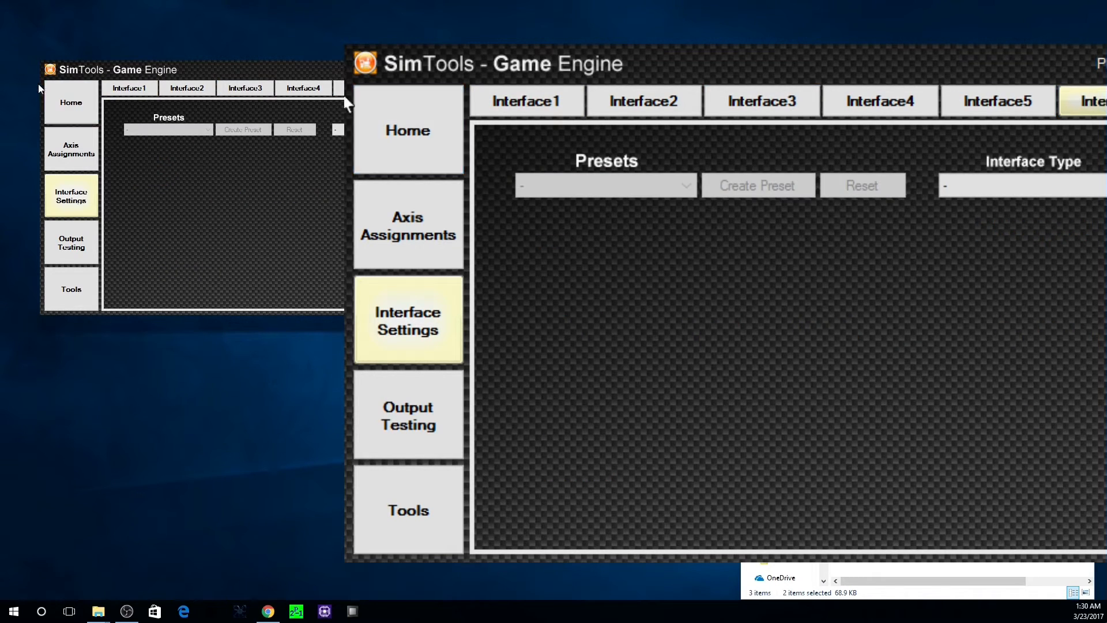
pyautogui.click(553, 104)
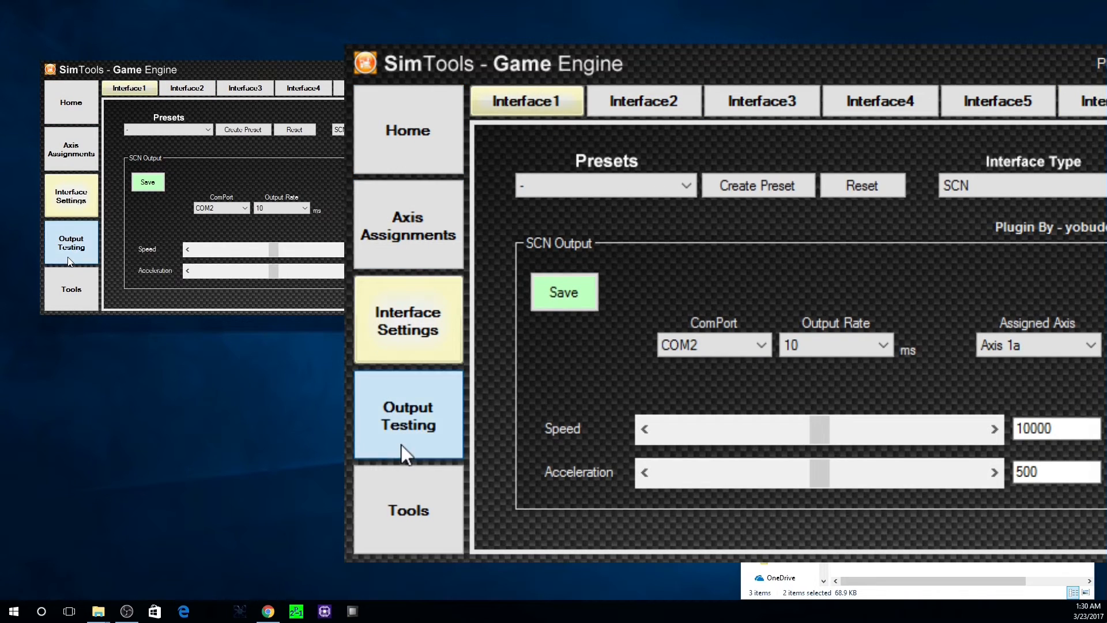
# Turn on DOF Output for axis testing, try the Roll amount, and turn the output off again.
pyautogui.click(401, 449)
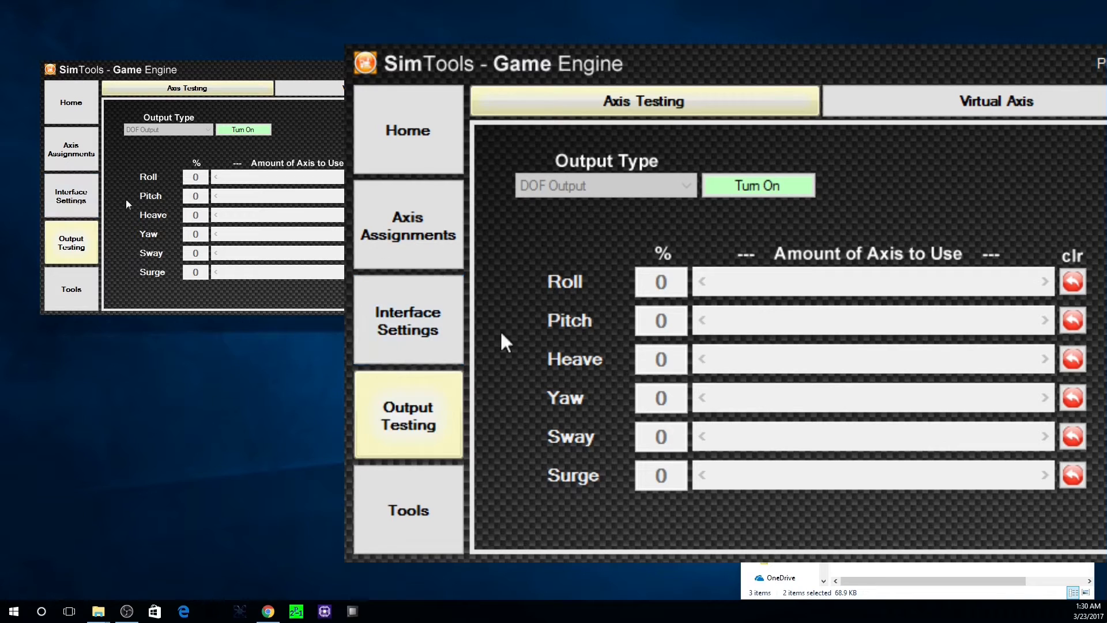
pyautogui.click(749, 182)
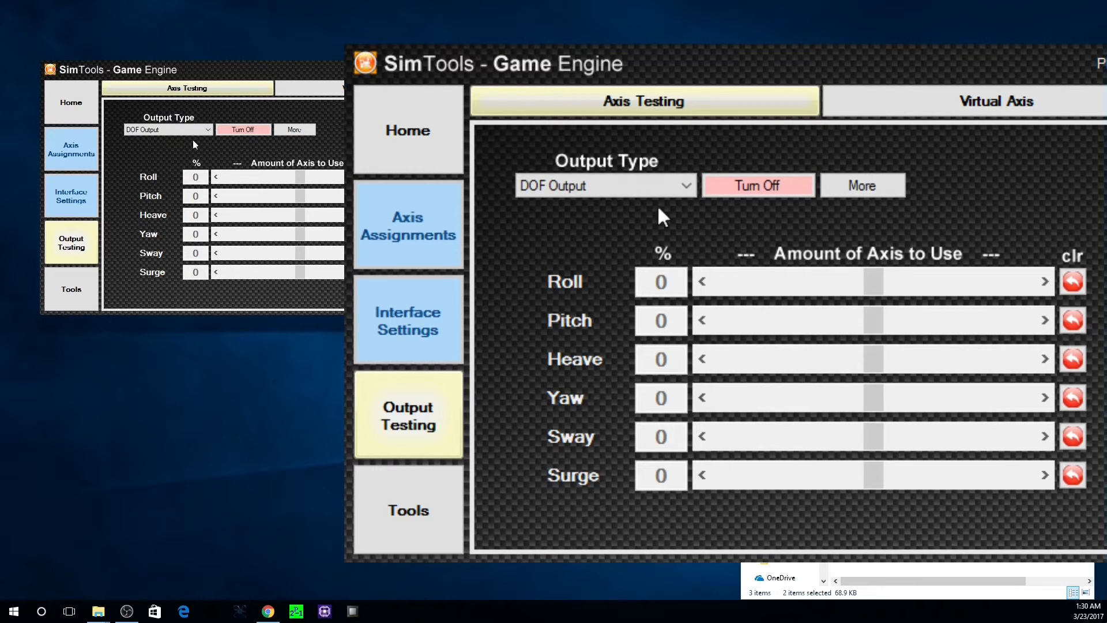
pyautogui.moveTo(871, 276)
pyautogui.mouseDown()
pyautogui.moveTo(843, 276)
pyautogui.moveTo(884, 275)
pyautogui.moveTo(791, 286)
pyautogui.moveTo(869, 279)
pyautogui.mouseUp()
pyautogui.click(747, 187)
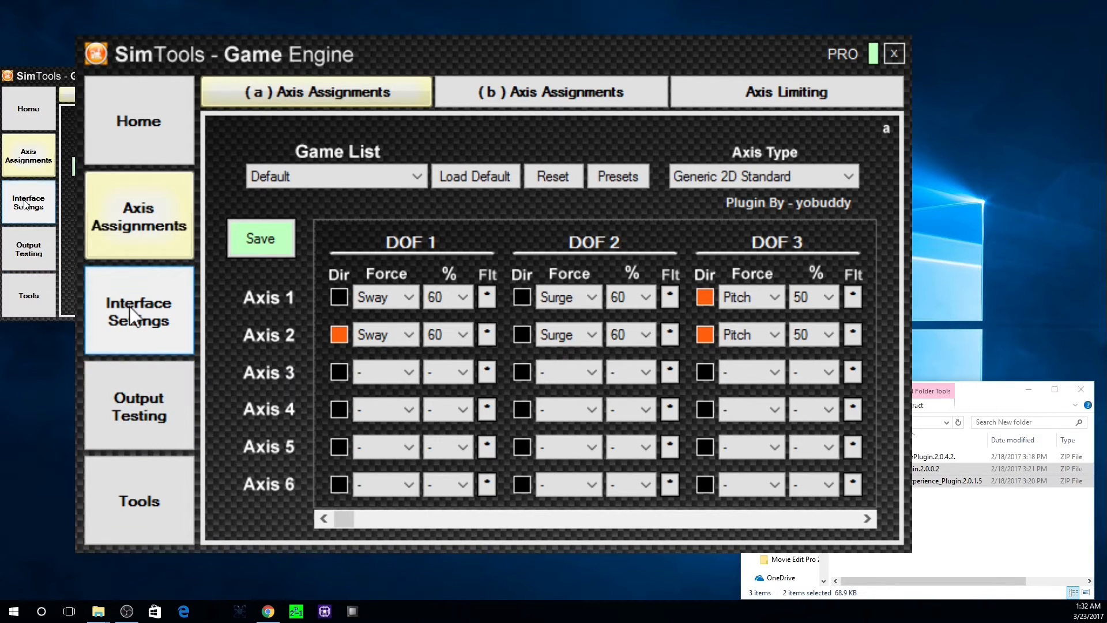
# Alternate between Interface1 and Interface2 to compare their COM ports and assigned axes.
pyautogui.click(131, 306)
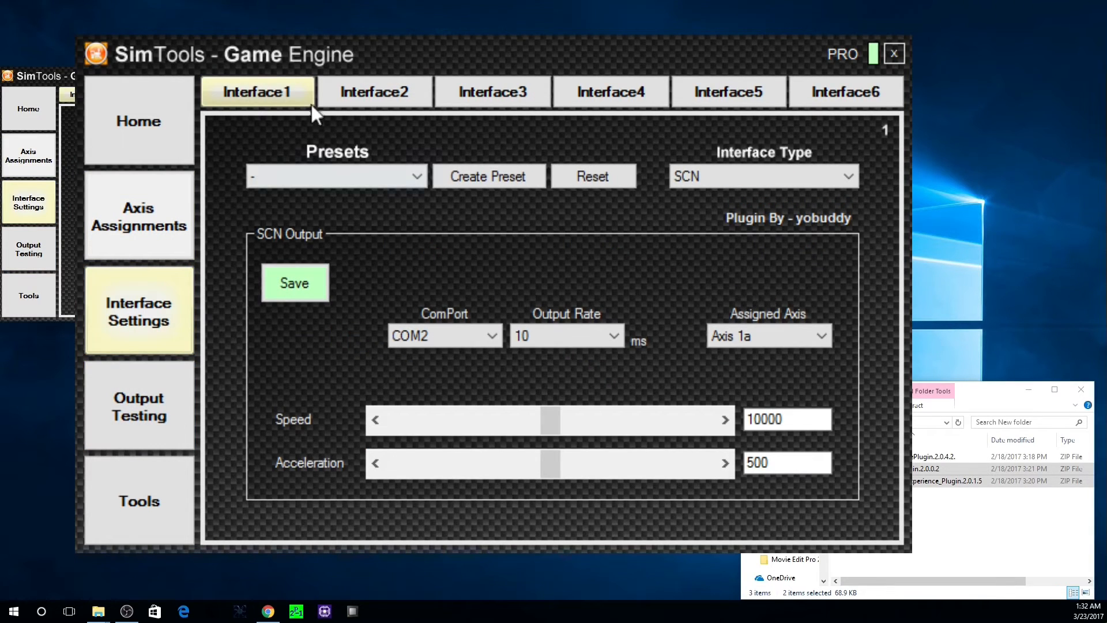
pyautogui.click(378, 89)
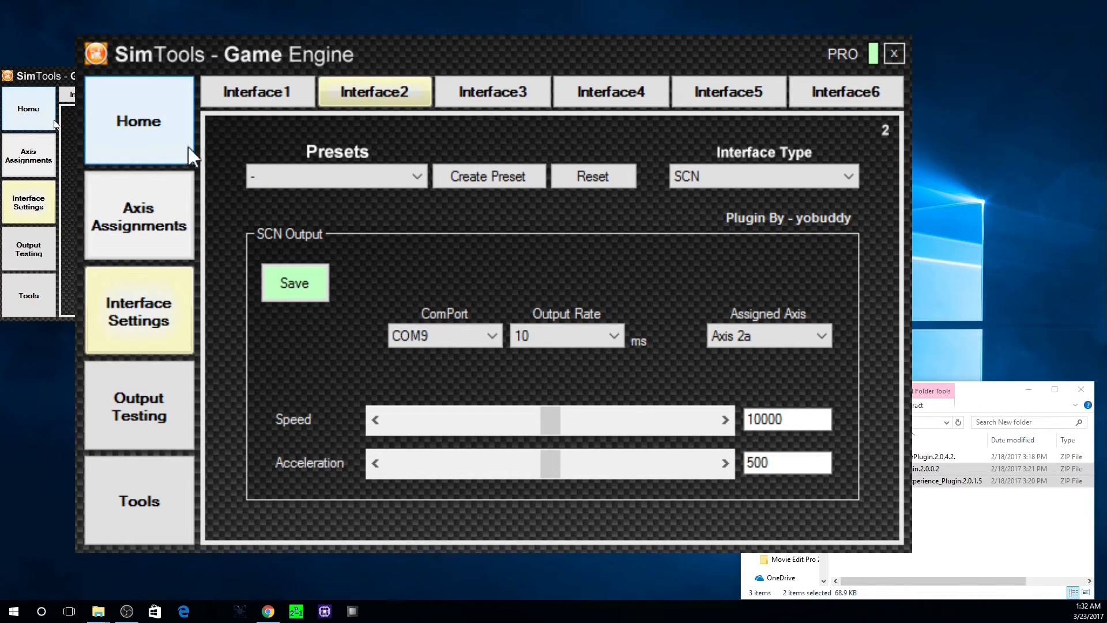
pyautogui.click(226, 89)
pyautogui.click(375, 93)
pyautogui.click(217, 86)
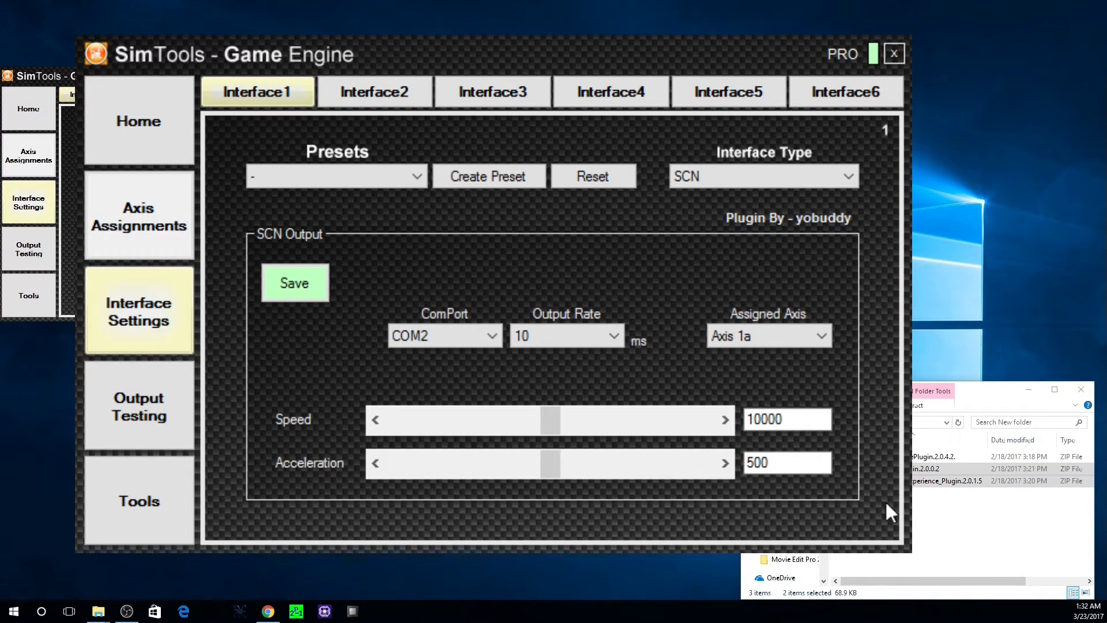
pyautogui.click(381, 86)
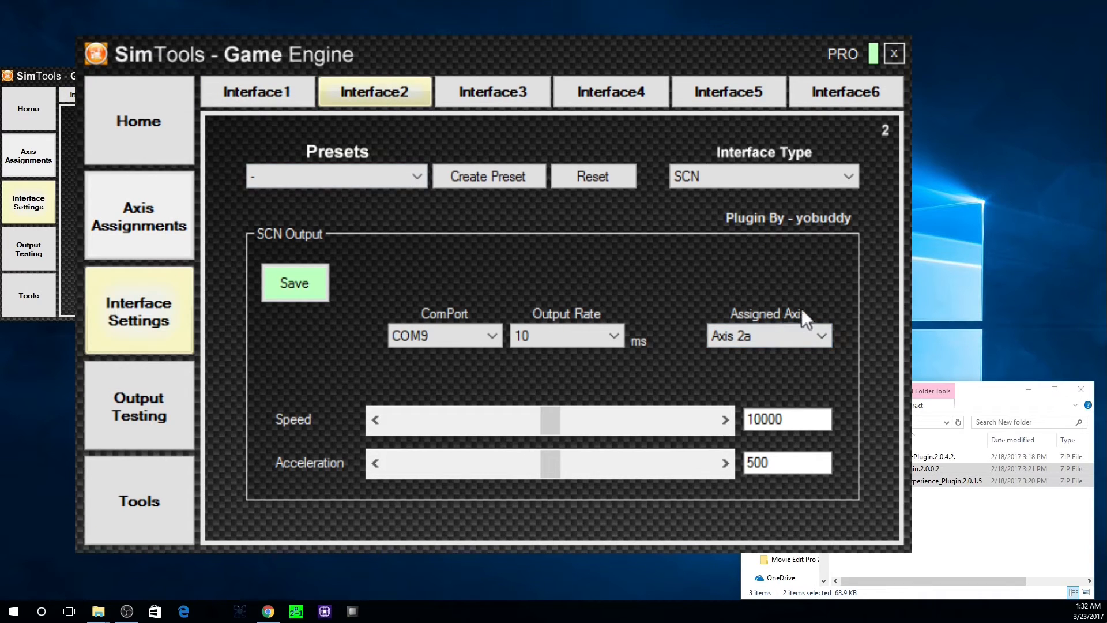
# Check the (a) axis assignments against the axes assigned to Interface1 and Interface2.
pyautogui.click(130, 208)
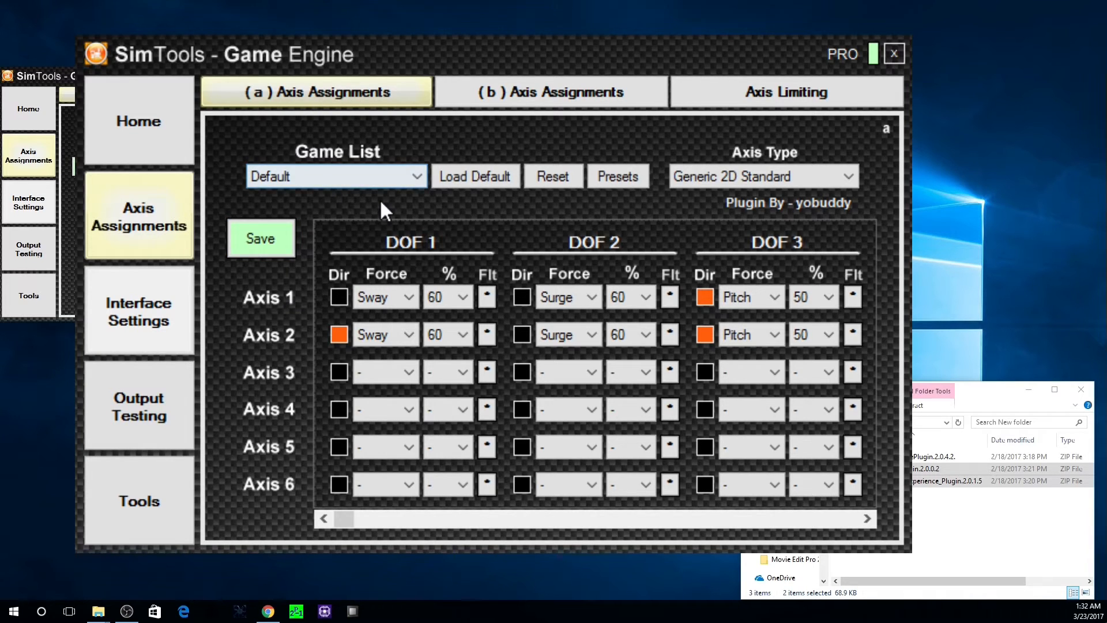
pyautogui.click(140, 311)
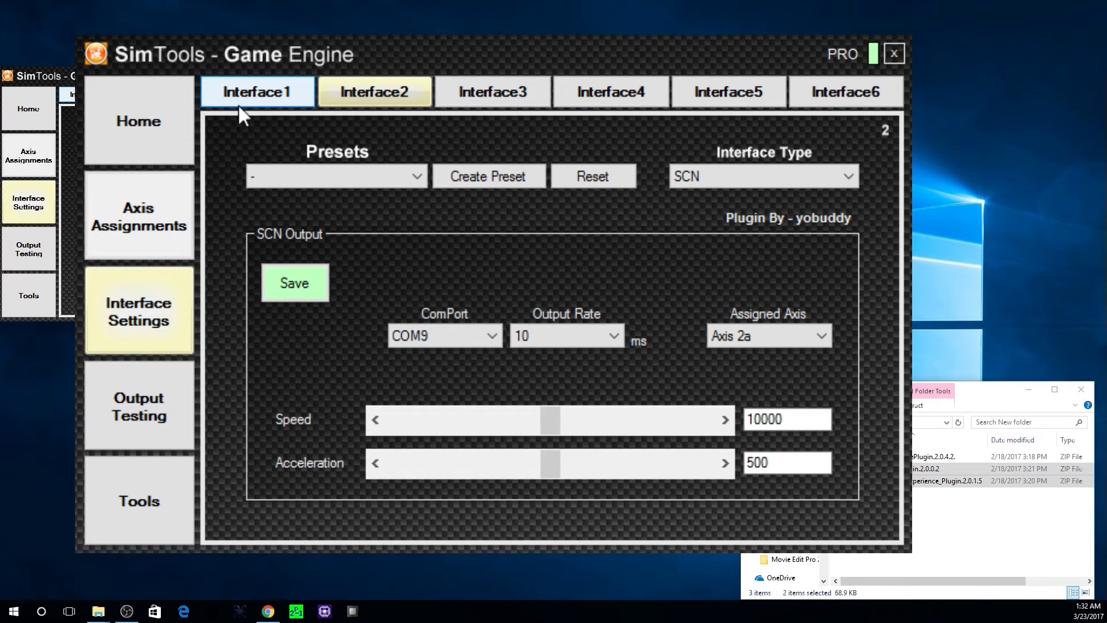
pyautogui.click(234, 90)
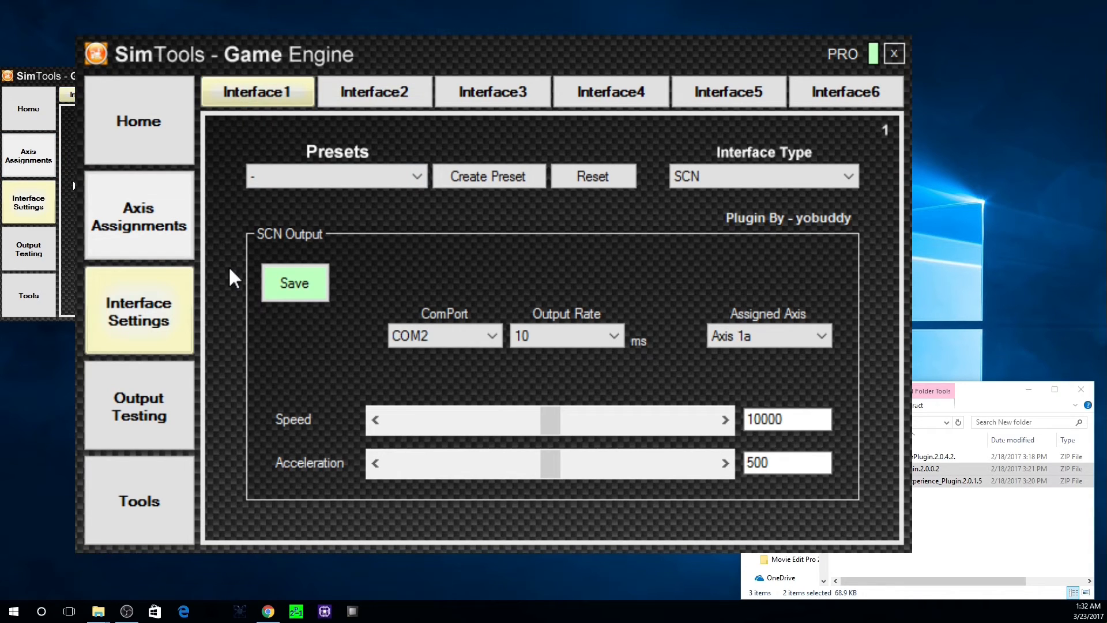
pyautogui.click(353, 102)
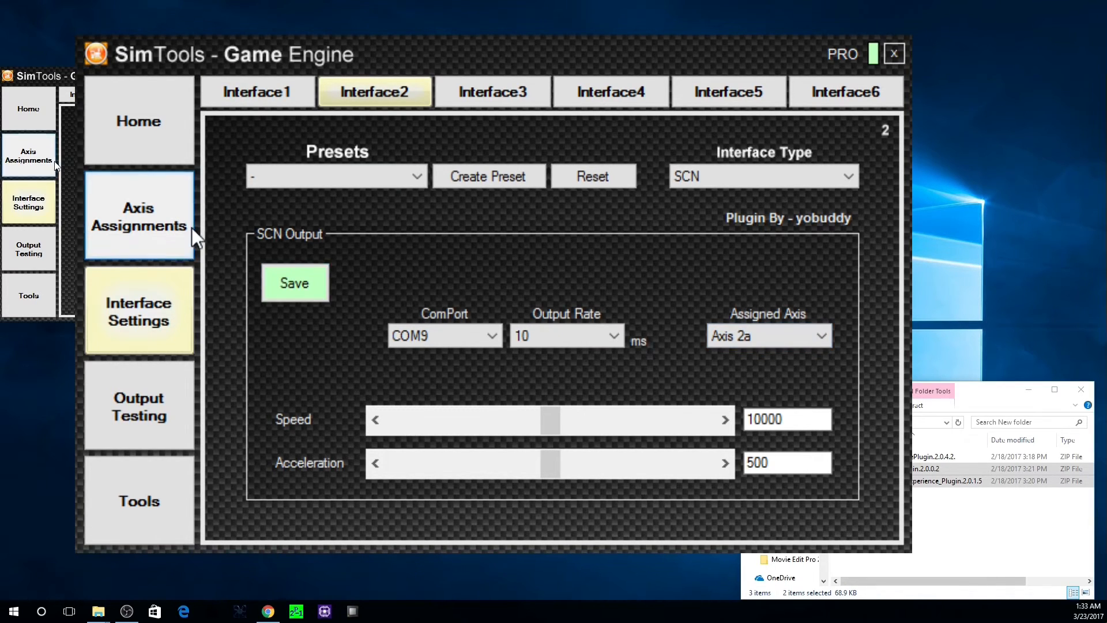
# Show the (a) axis assignments and try the direction toggle of Axis 2's Sway force in DOF 1.
pyautogui.click(134, 224)
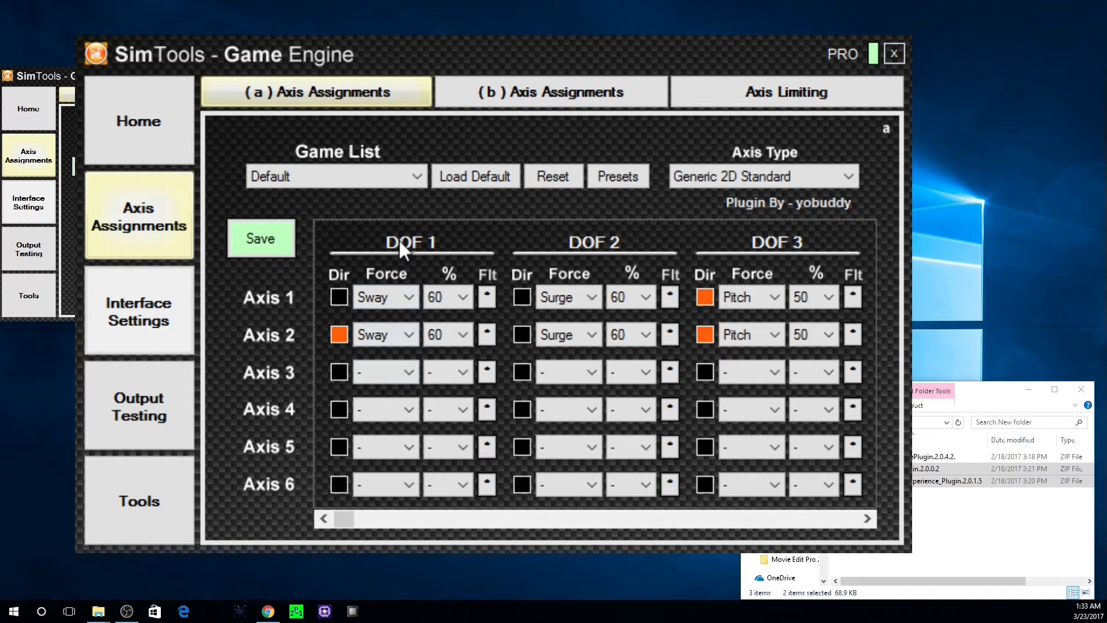
pyautogui.moveTo(343, 516); pyautogui.dragTo(309, 536)
pyautogui.moveTo(339, 521)
pyautogui.mouseDown()
pyautogui.moveTo(783, 529)
pyautogui.moveTo(344, 519)
pyautogui.mouseUp()
pyautogui.click(339, 333)
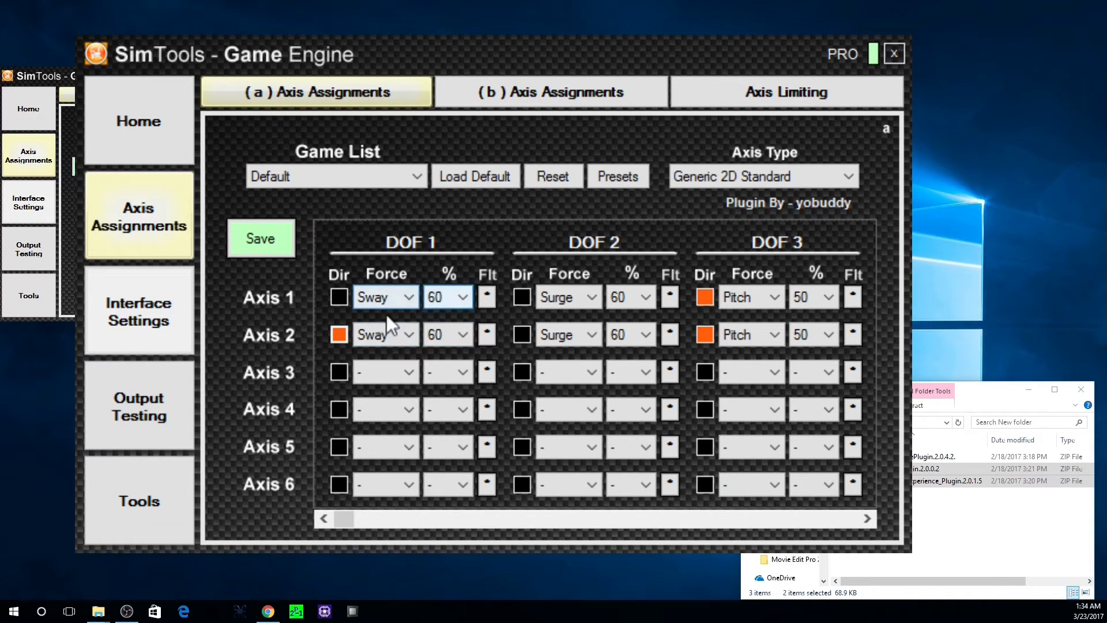
# Review the DOF 2 to DOF 4 columns and switch on the direction box for Axis 1's Roll force in DOF 4.
pyautogui.moveTo(343, 519); pyautogui.dragTo(480, 490)
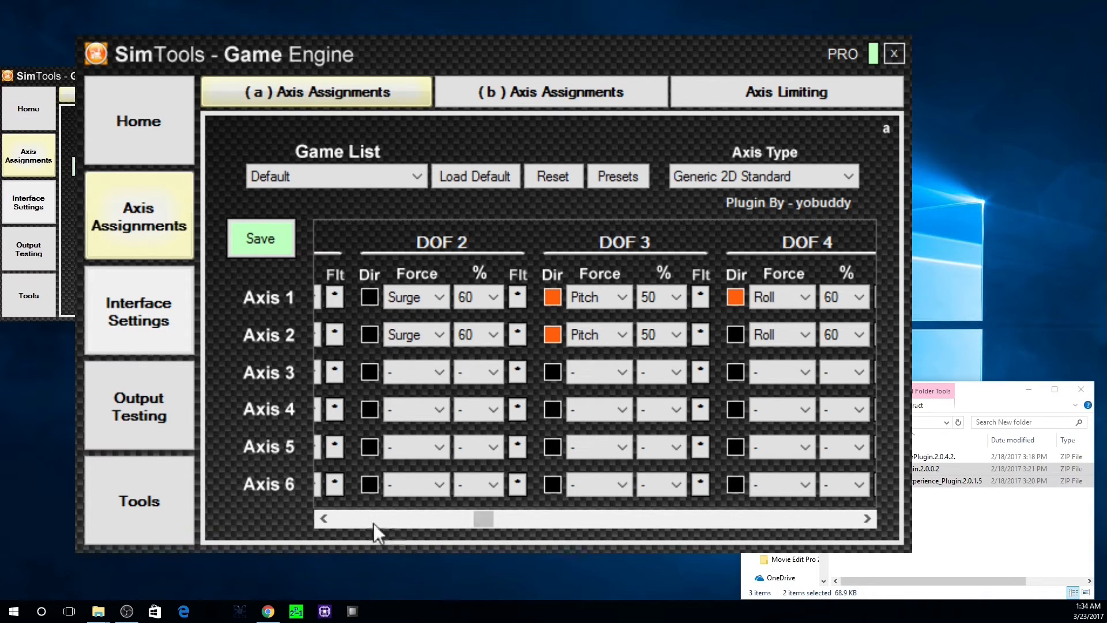
pyautogui.moveTo(490, 524); pyautogui.dragTo(631, 486)
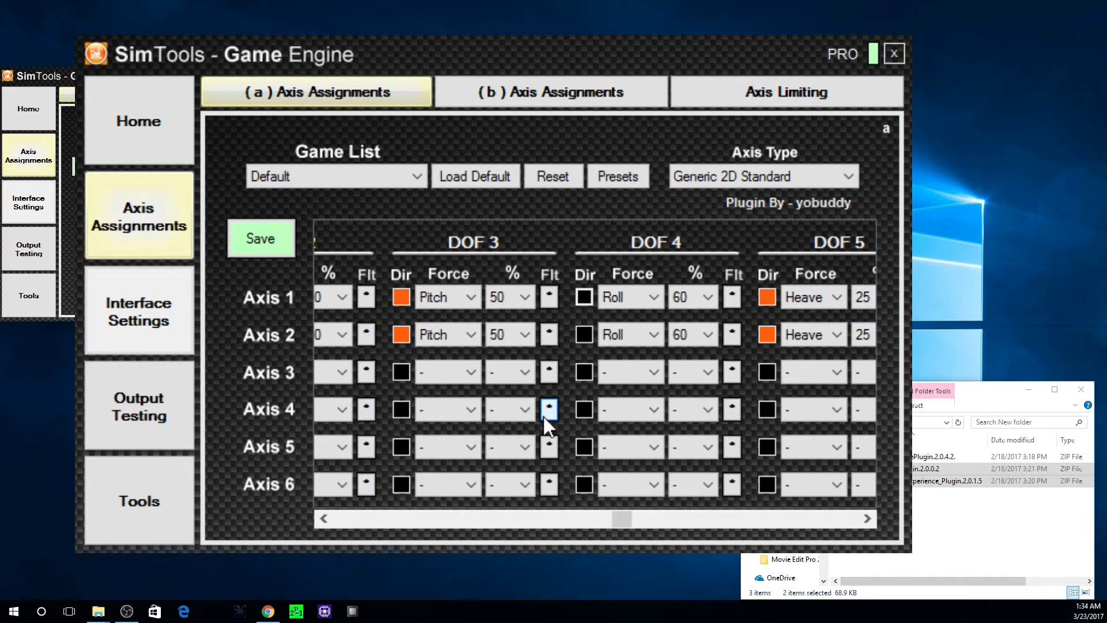
pyautogui.click(612, 294)
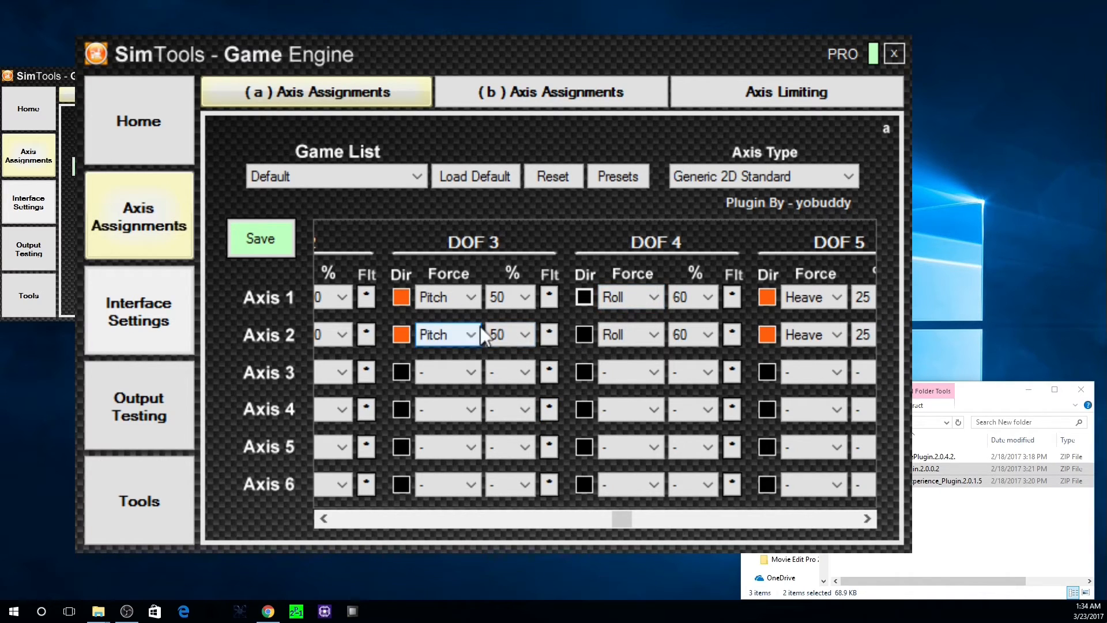
pyautogui.click(672, 372)
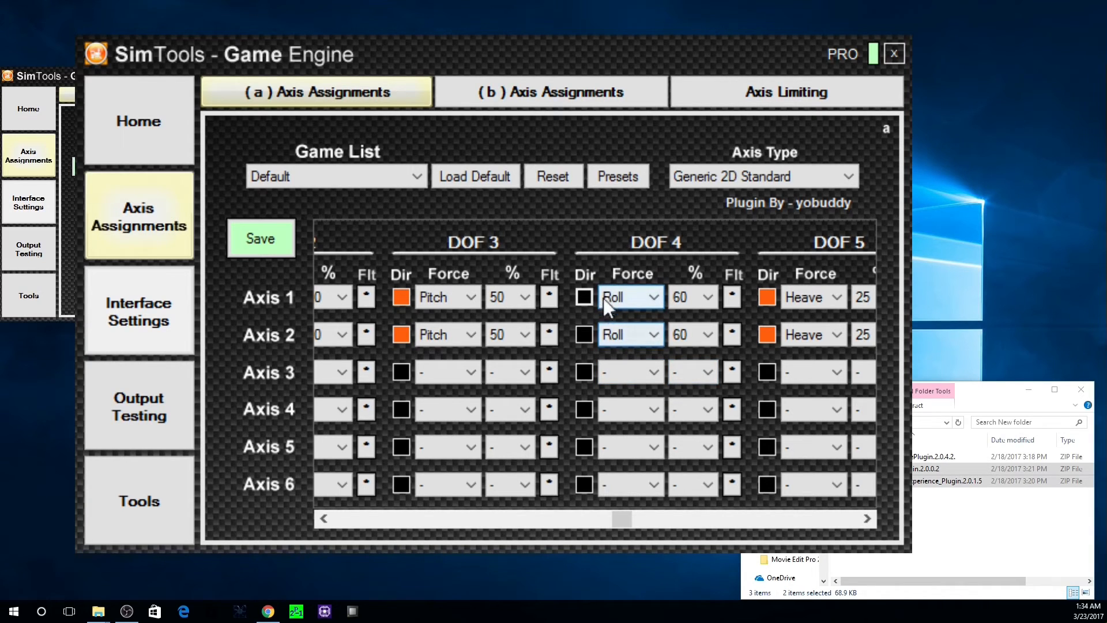
pyautogui.click(584, 296)
# Review the DOF 5 and DOF 6 columns of the (a) axis assignments, and show the Axis Limiting page.
pyautogui.moveTo(609, 514); pyautogui.dragTo(788, 493)
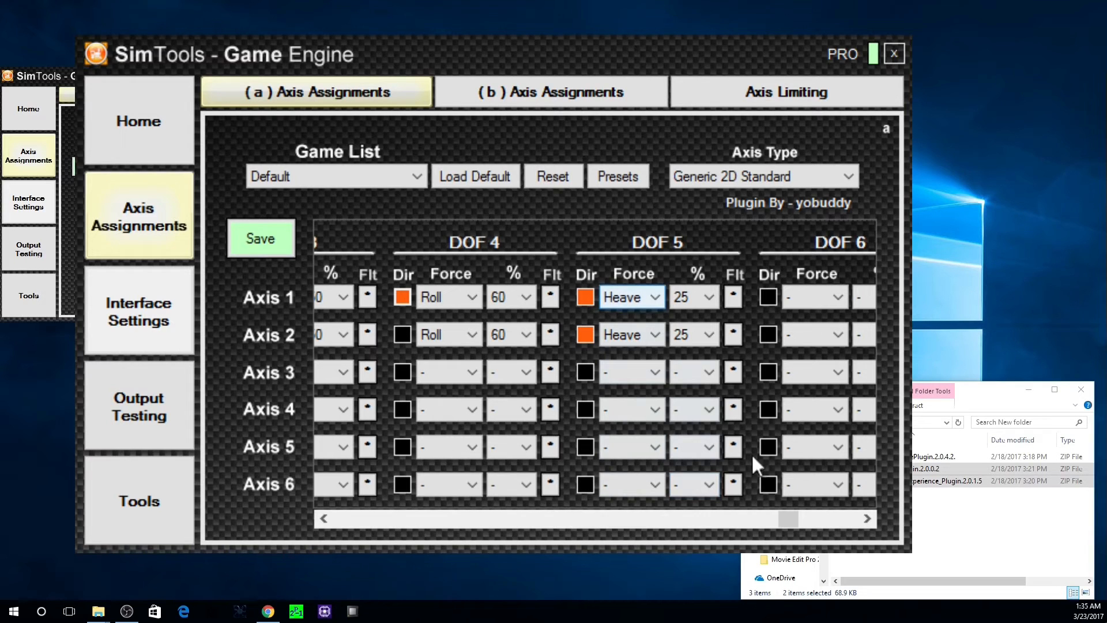
pyautogui.moveTo(786, 523); pyautogui.dragTo(812, 514)
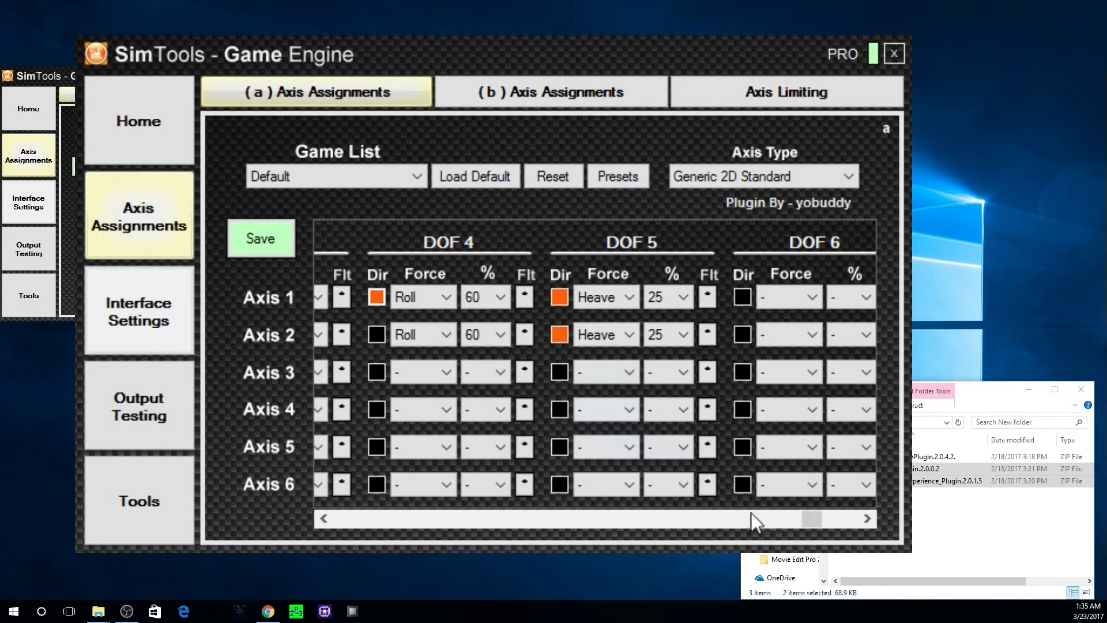
pyautogui.moveTo(821, 525)
pyautogui.mouseDown()
pyautogui.moveTo(339, 500)
pyautogui.moveTo(420, 517)
pyautogui.moveTo(510, 503)
pyautogui.moveTo(870, 521)
pyautogui.moveTo(504, 493)
pyautogui.moveTo(316, 507)
pyautogui.moveTo(600, 530)
pyautogui.moveTo(840, 519)
pyautogui.mouseUp()
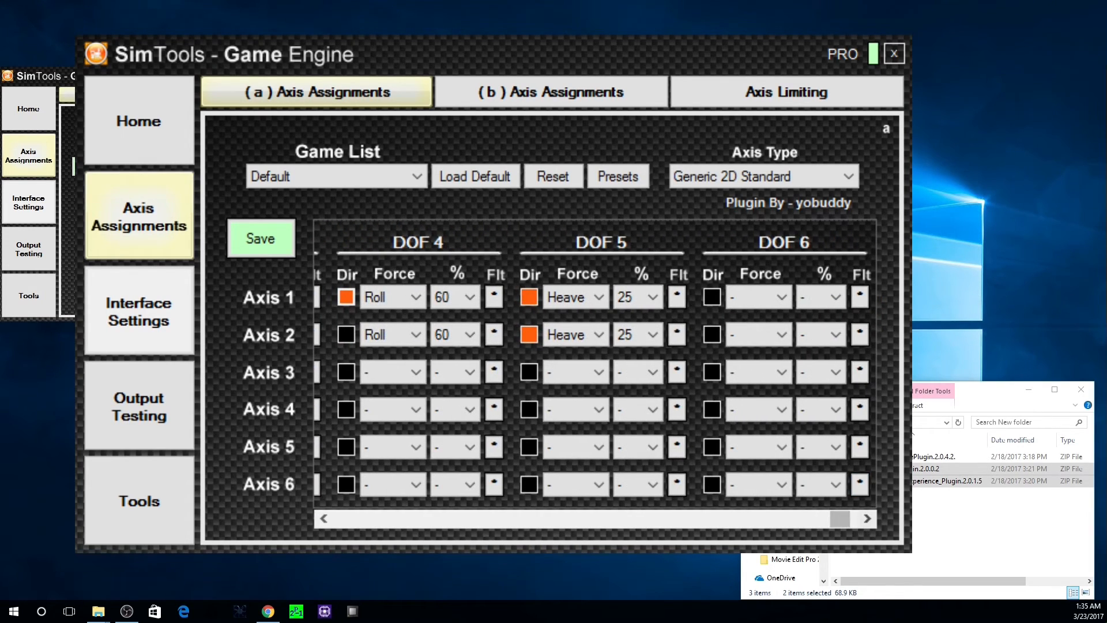
pyautogui.click(729, 91)
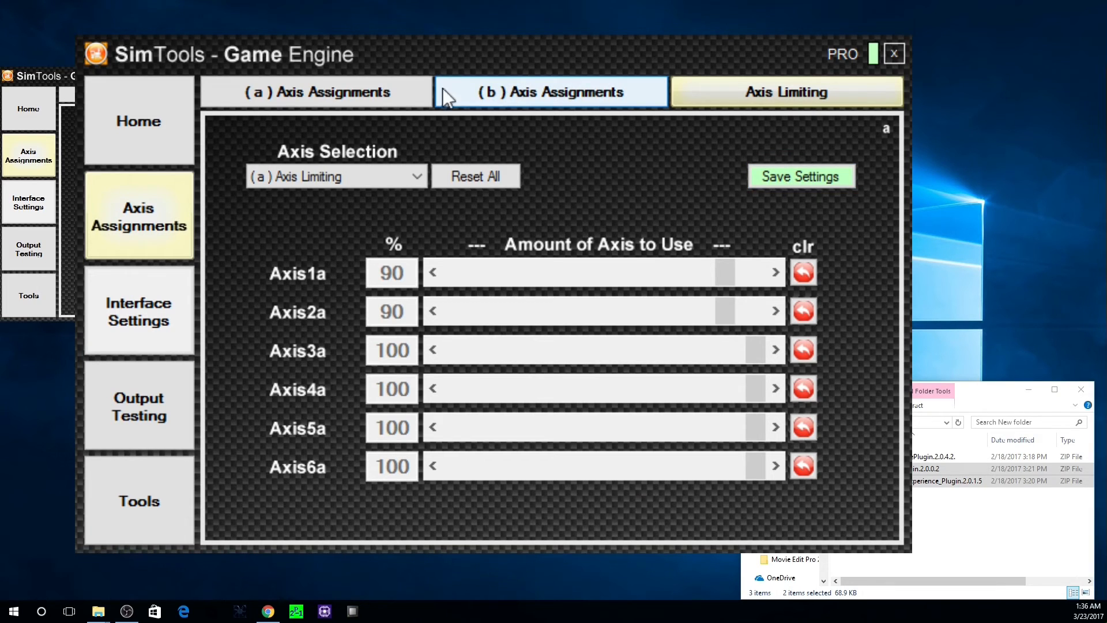
# Show the (a) axis assignments and the (b) axis assignments in the Game Engine.
pyautogui.click(350, 89)
pyautogui.click(487, 95)
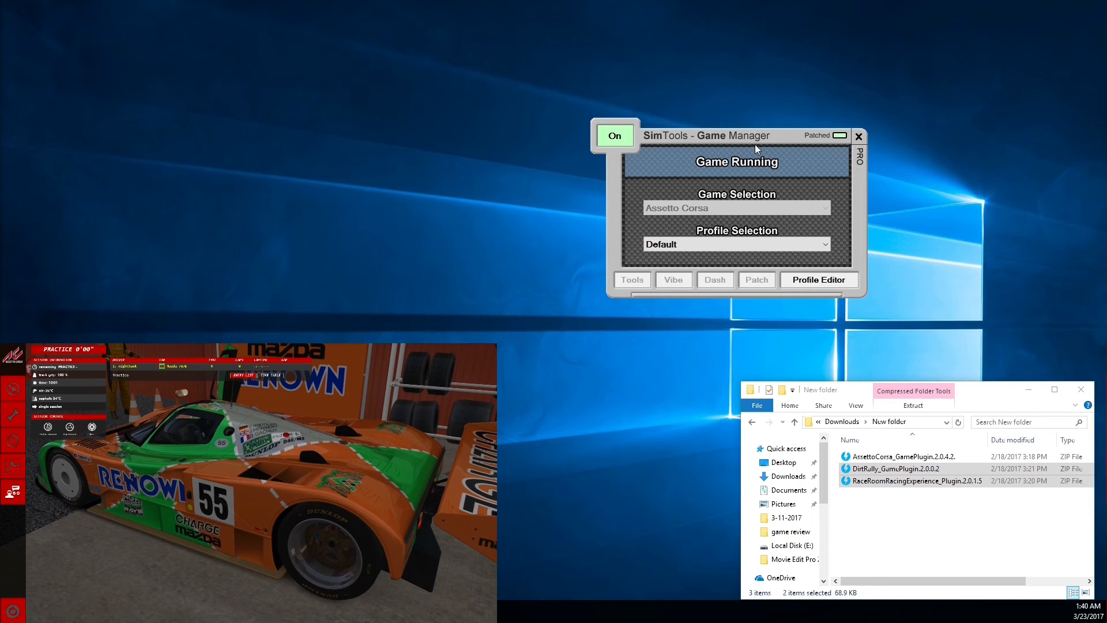
# Move the Game Manager window higher on the desktop and check the profiles available for Assetto Corsa.
pyautogui.moveTo(753, 141); pyautogui.dragTo(709, 53)
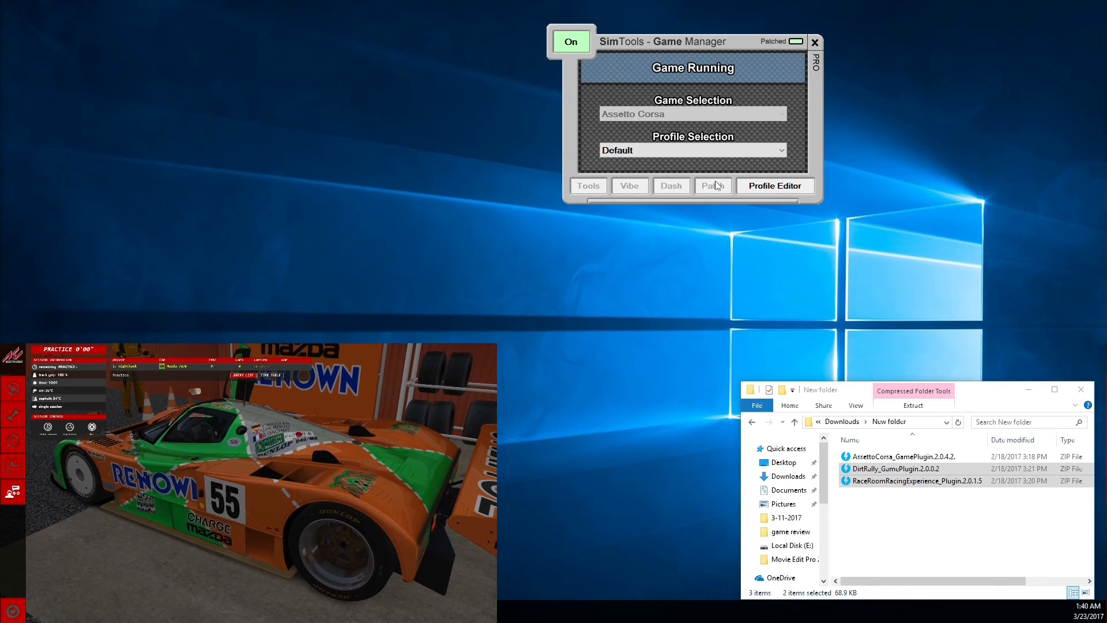
pyautogui.moveTo(707, 178); pyautogui.dragTo(706, 180)
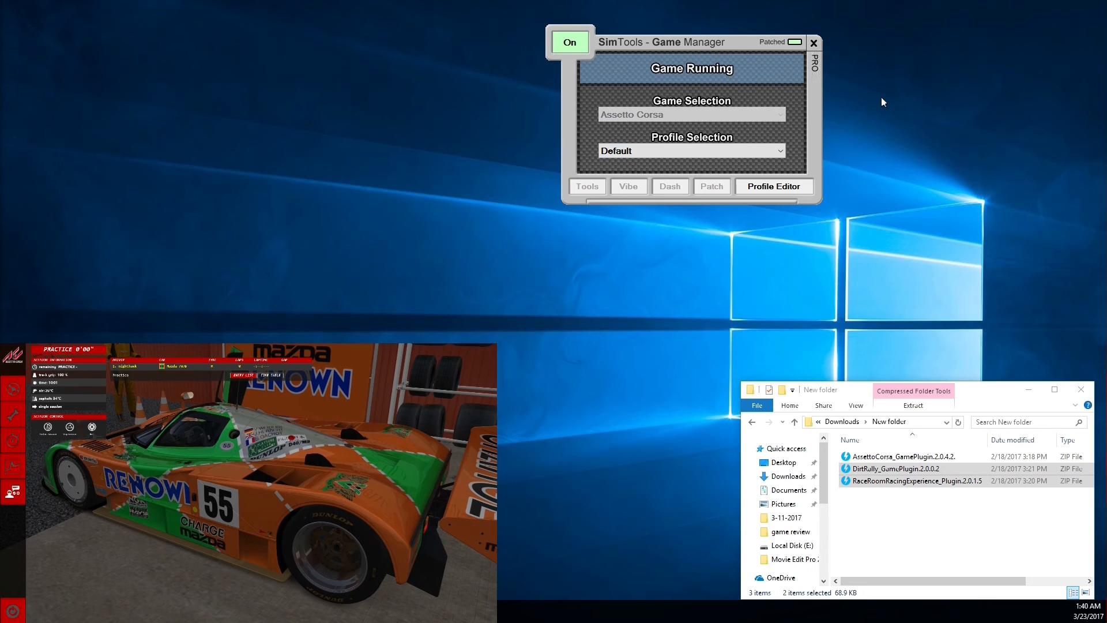
pyautogui.click(740, 151)
pyautogui.click(740, 150)
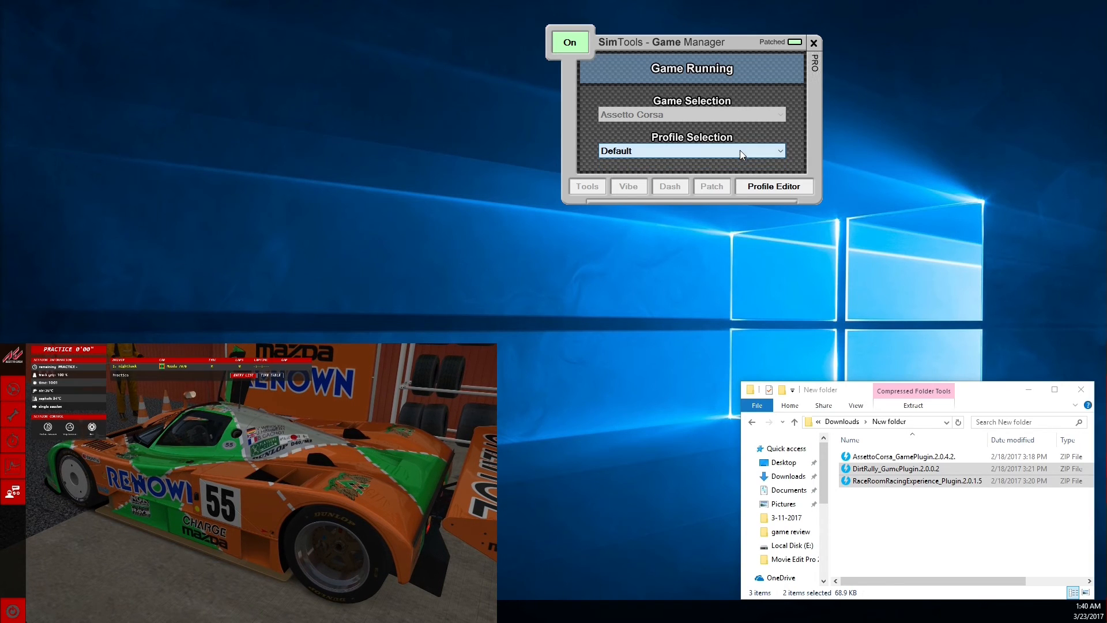
# Open the Profile Editor for Assetto Corsa and set the game's main level to 75%.
pyautogui.click(745, 186)
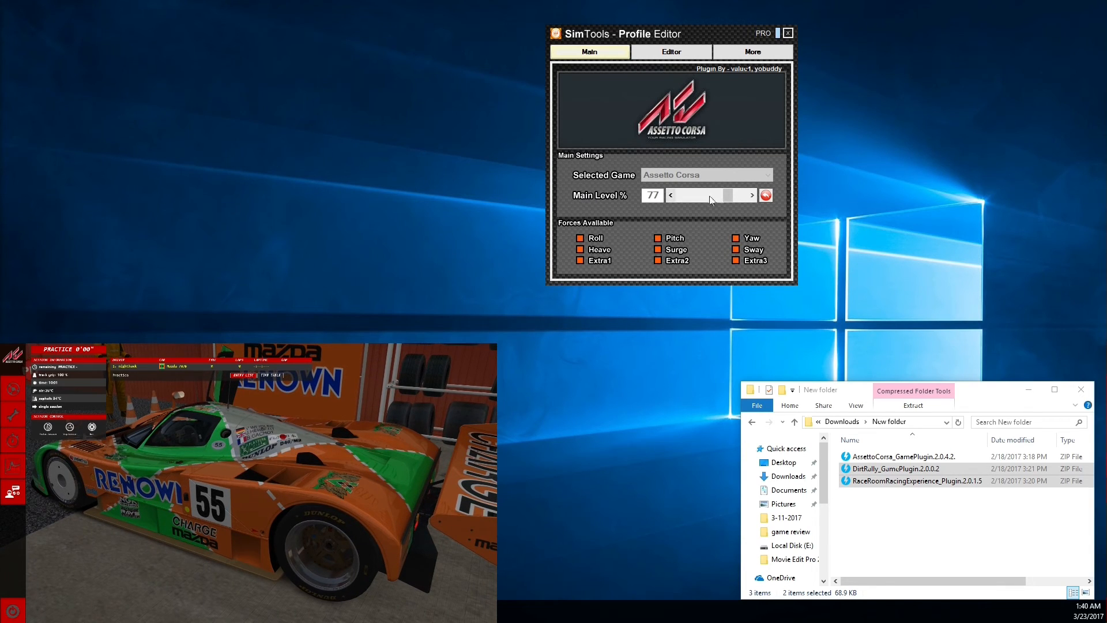
pyautogui.moveTo(732, 196)
pyautogui.mouseDown()
pyautogui.moveTo(748, 198)
pyautogui.moveTo(727, 199)
pyautogui.mouseUp()
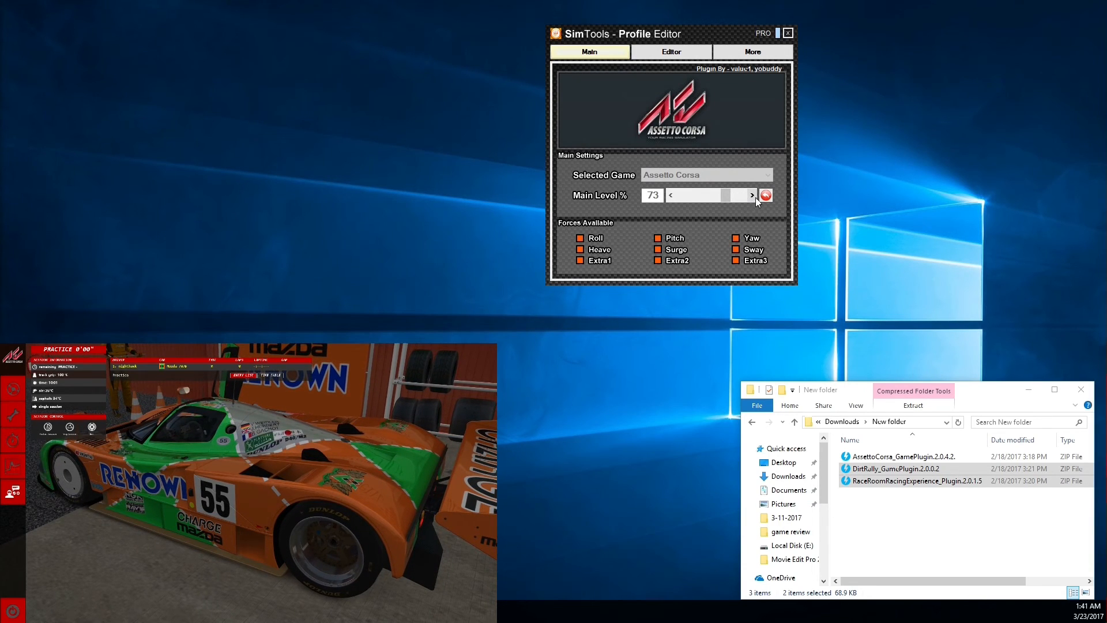
pyautogui.click(751, 195)
pyautogui.click(752, 195)
pyautogui.click(751, 195)
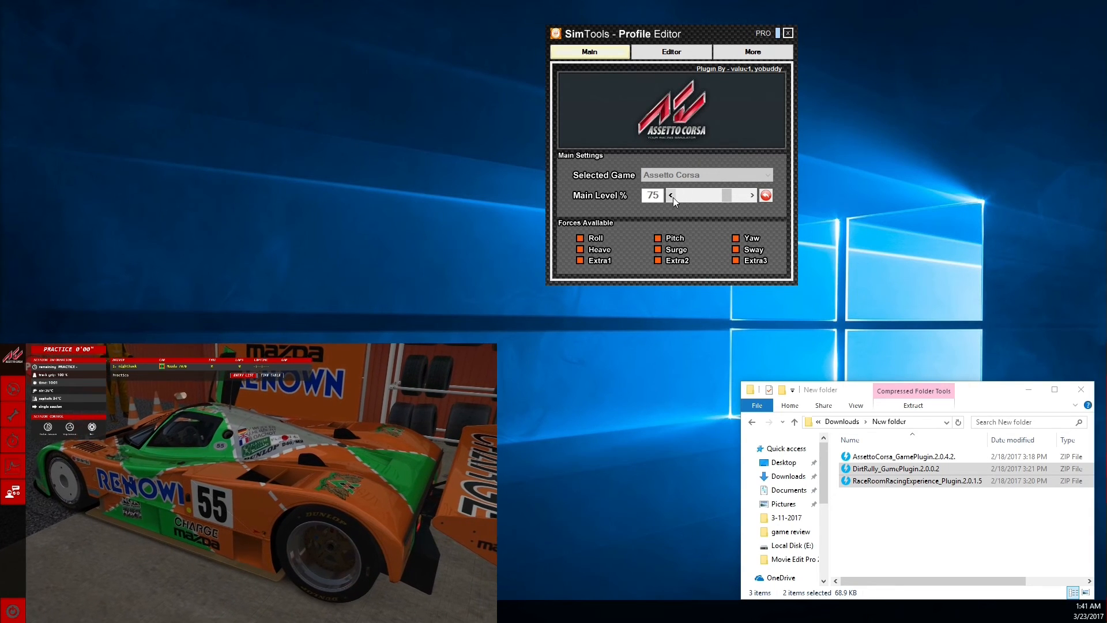
# Review the Default profile's force settings and the profile list, and return to the main settings.
pyautogui.click(671, 52)
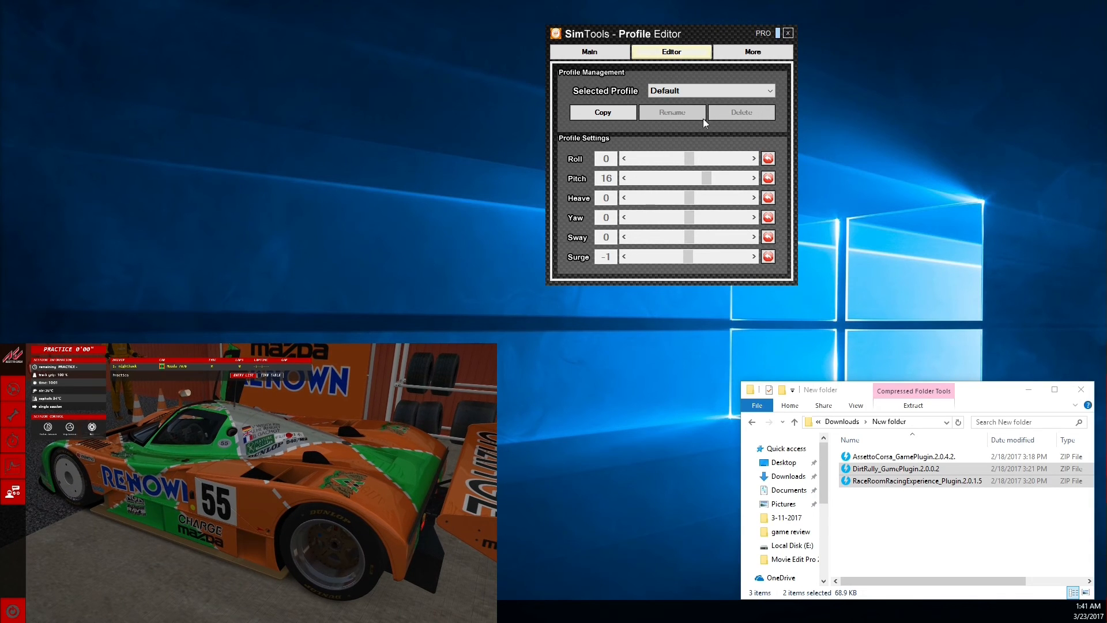
pyautogui.click(712, 92)
pyautogui.click(710, 92)
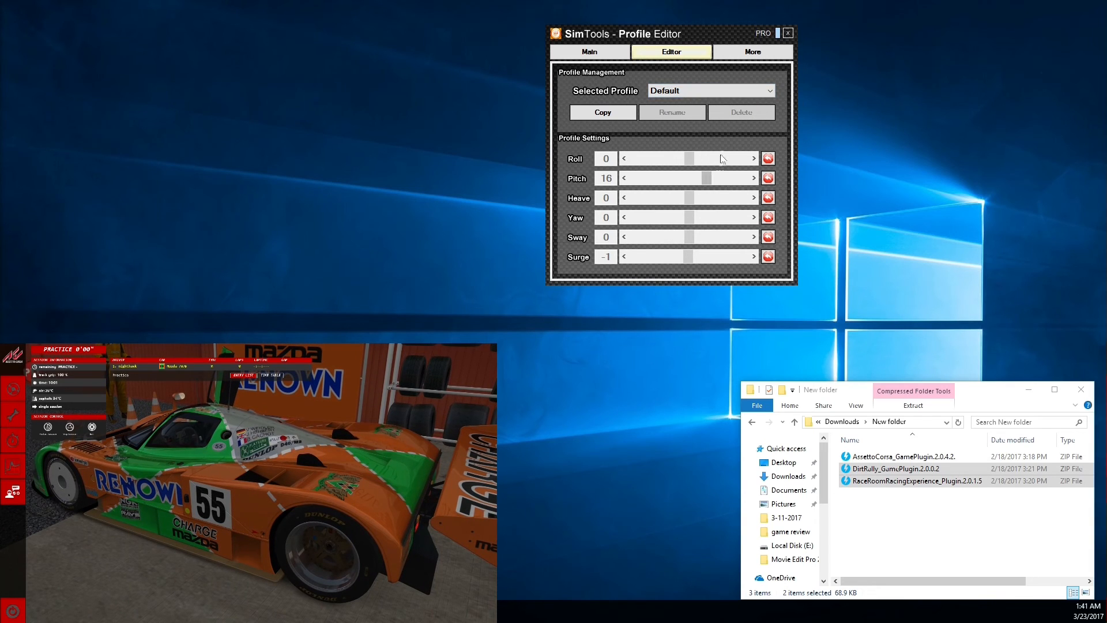
pyautogui.click(606, 52)
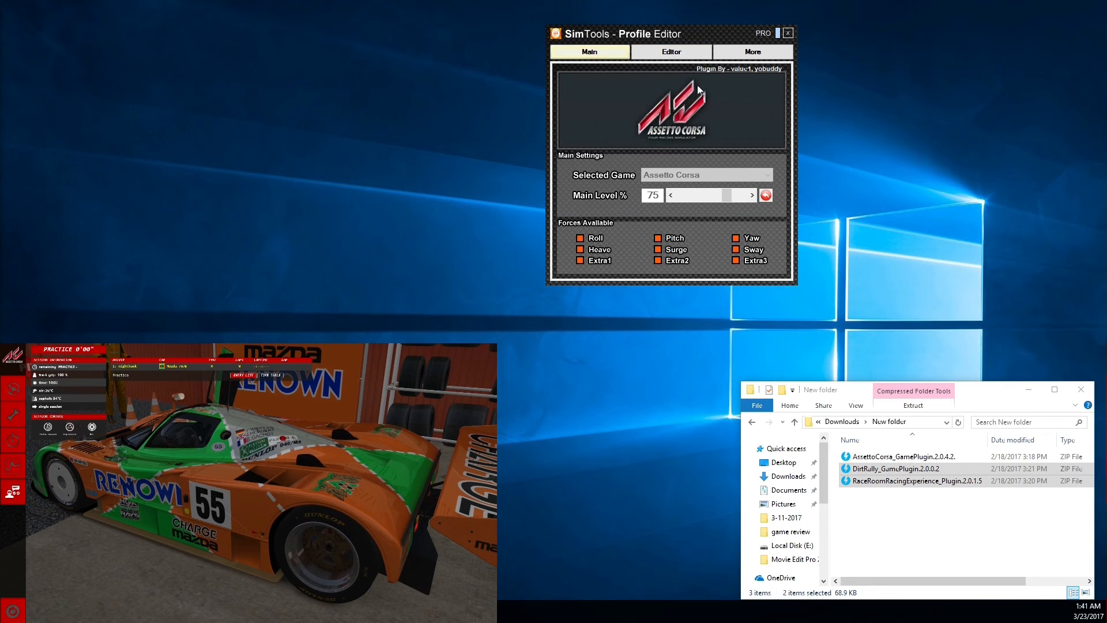
# Close the Profile Editor and check the profile choices offered in the Game Manager.
pyautogui.click(787, 33)
pyautogui.click(727, 151)
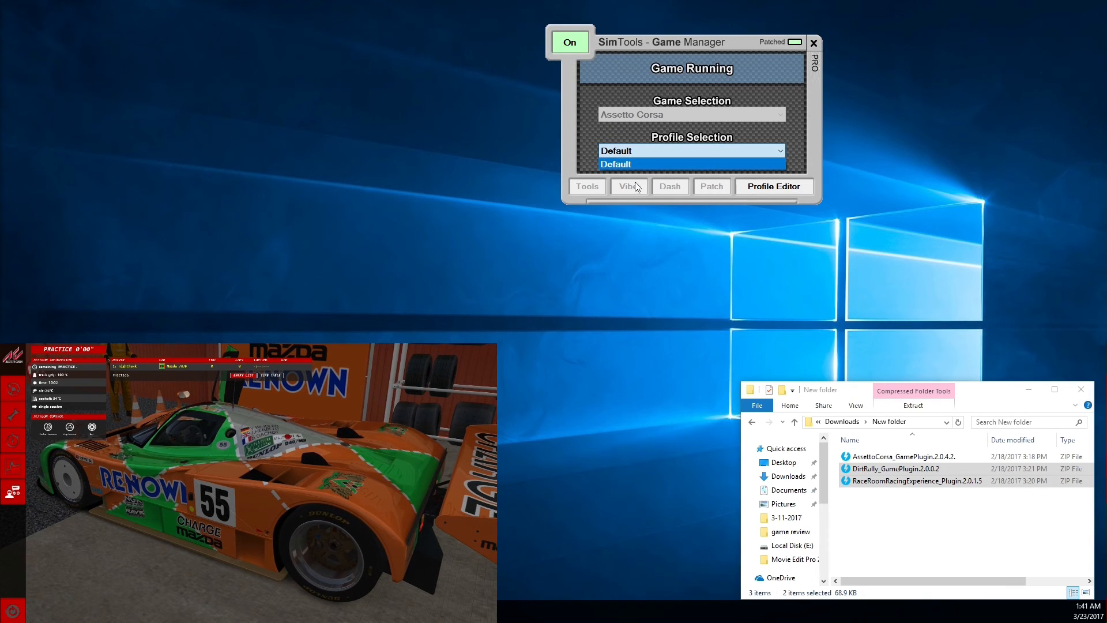
pyautogui.click(758, 151)
# Reopen the Profile Editor and review the profile settings, the plugin information with the extra forces, and the main settings.
pyautogui.click(764, 188)
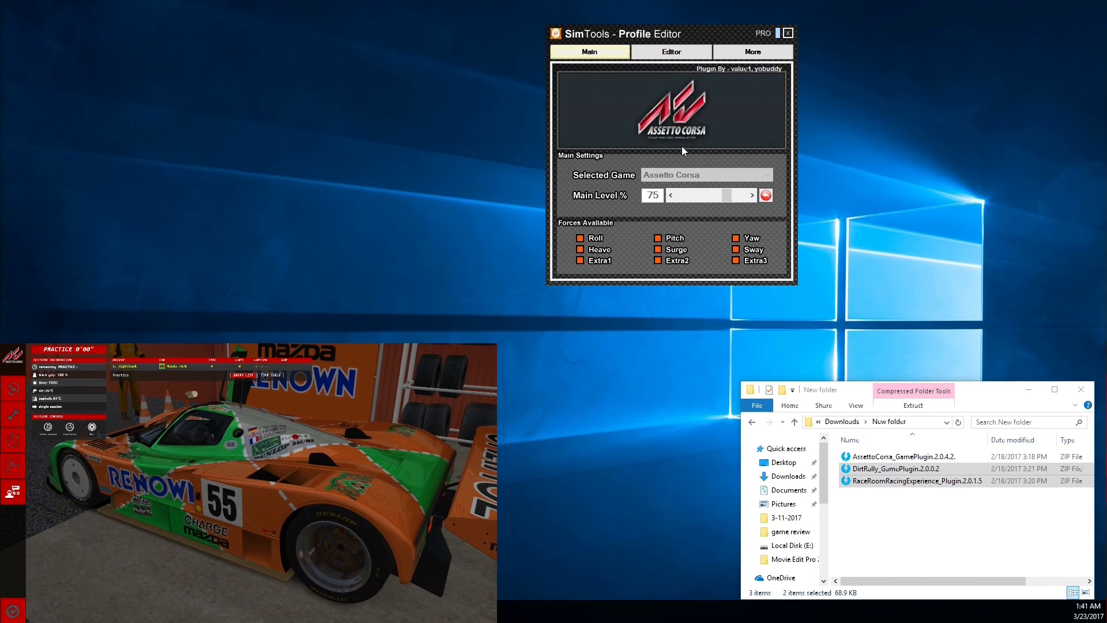
pyautogui.click(671, 52)
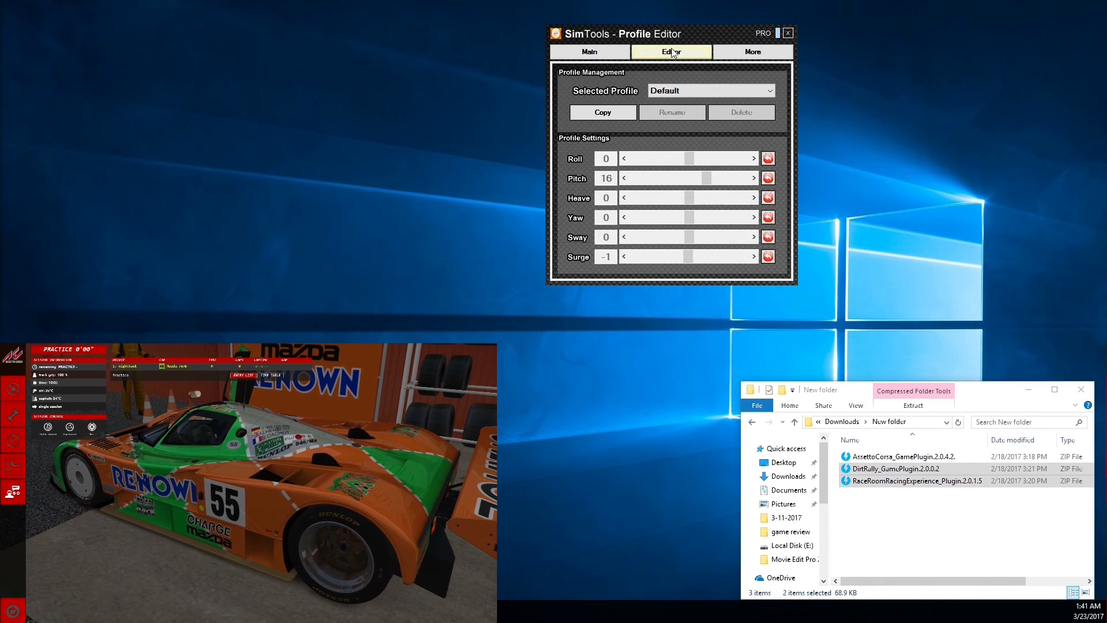
pyautogui.click(727, 53)
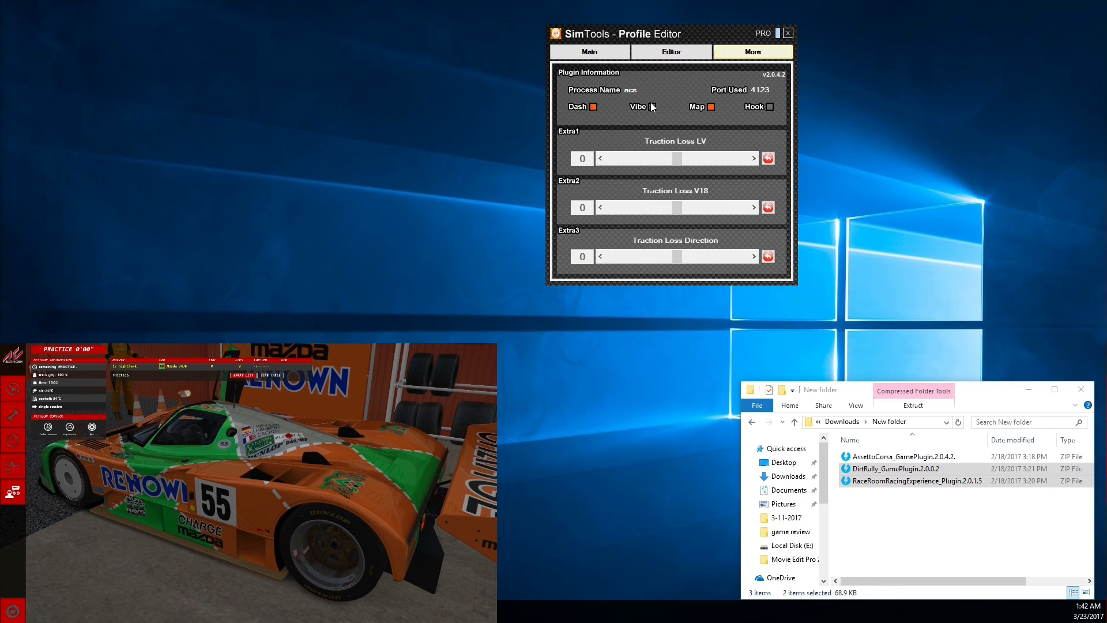
pyautogui.click(671, 51)
pyautogui.click(590, 52)
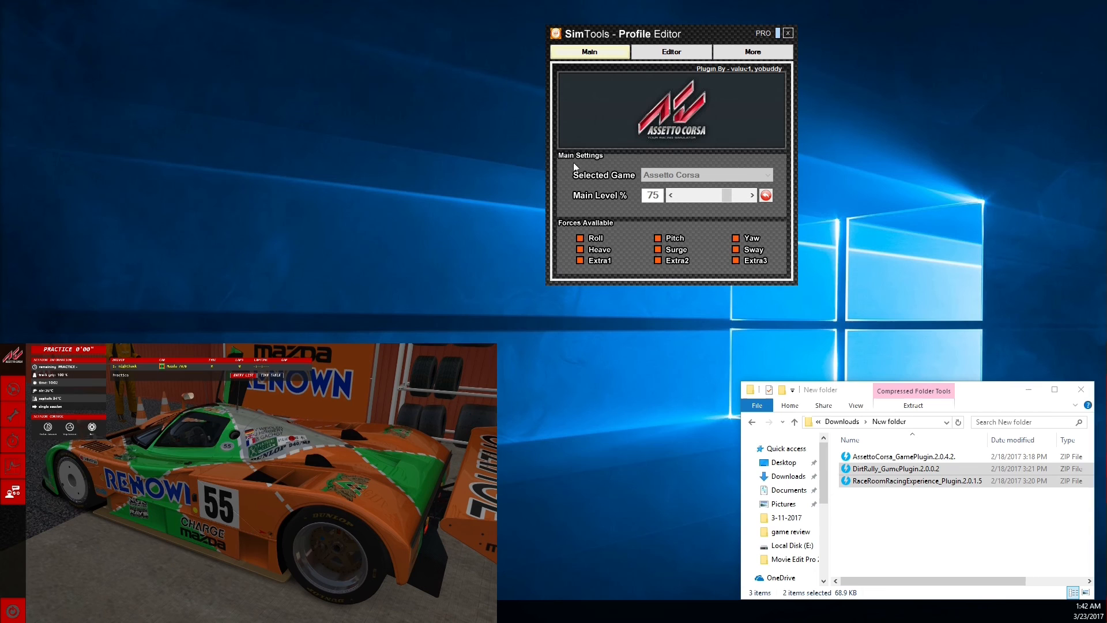